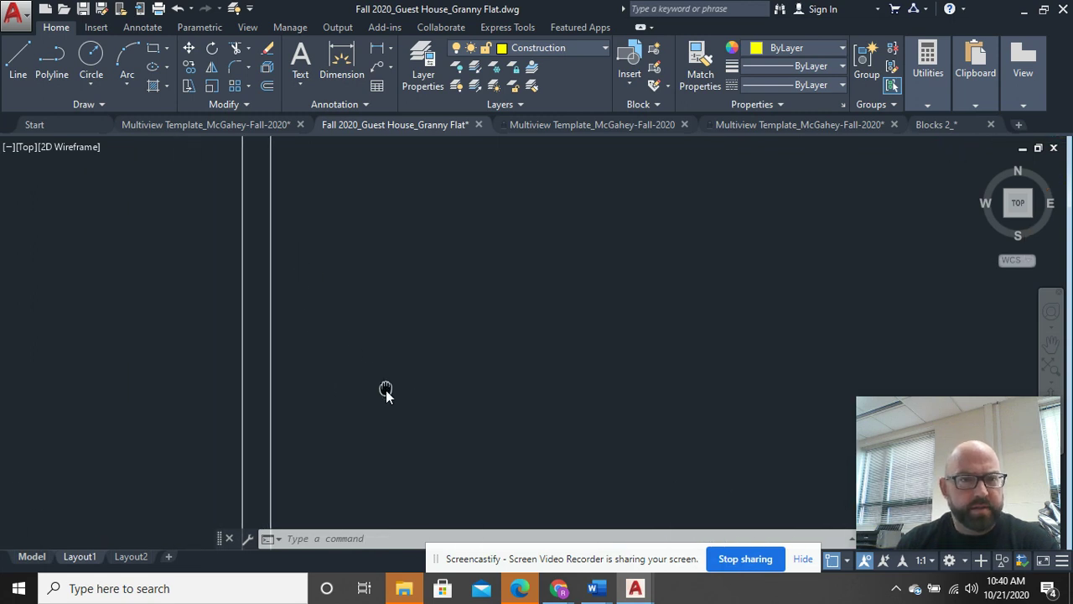
- Switch to the Blocks 2 drawing and bring the sofa and chair blocks into view
middle_click_drag(335, 218, 338, 391)
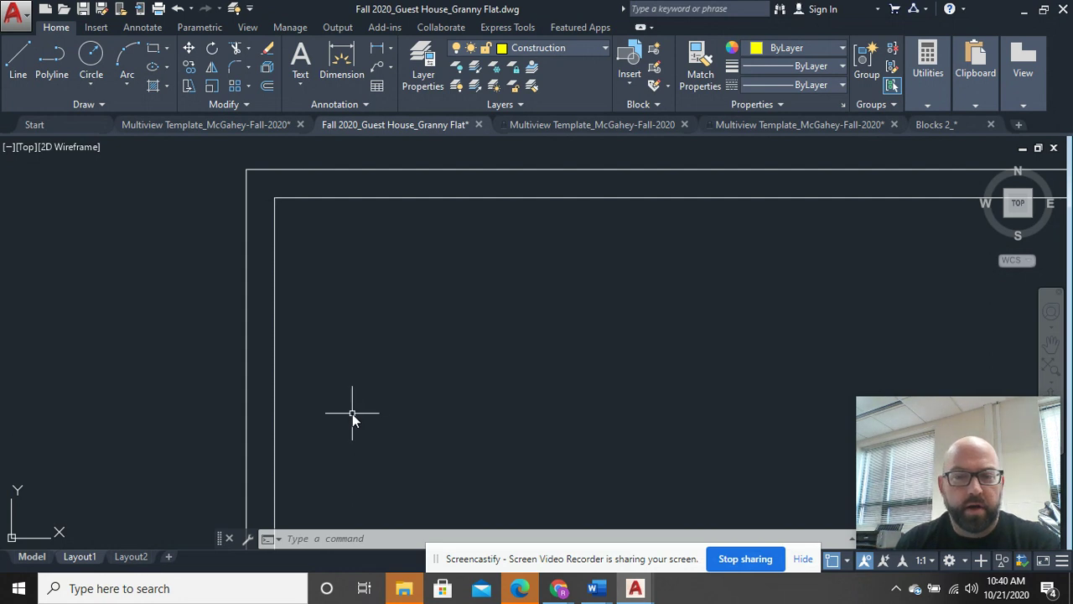
mouse_move(520, 395)
middle_mouse_down()
mouse_move(378, 326)
mouse_move(386, 396)
middle_mouse_up()
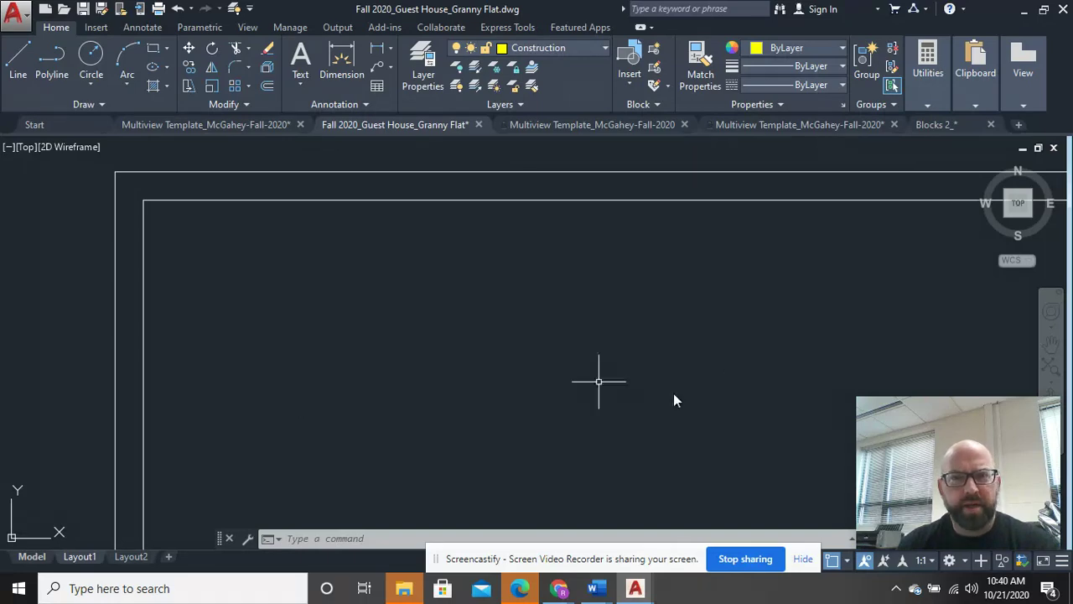
left_click(939, 124)
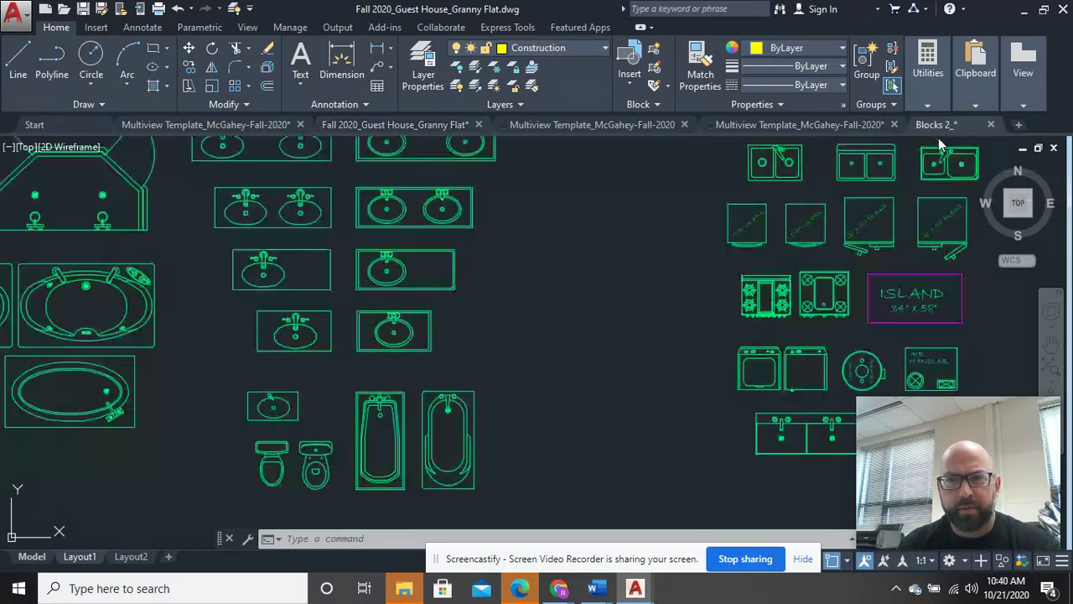
scroll(474, 363, "down", 2)
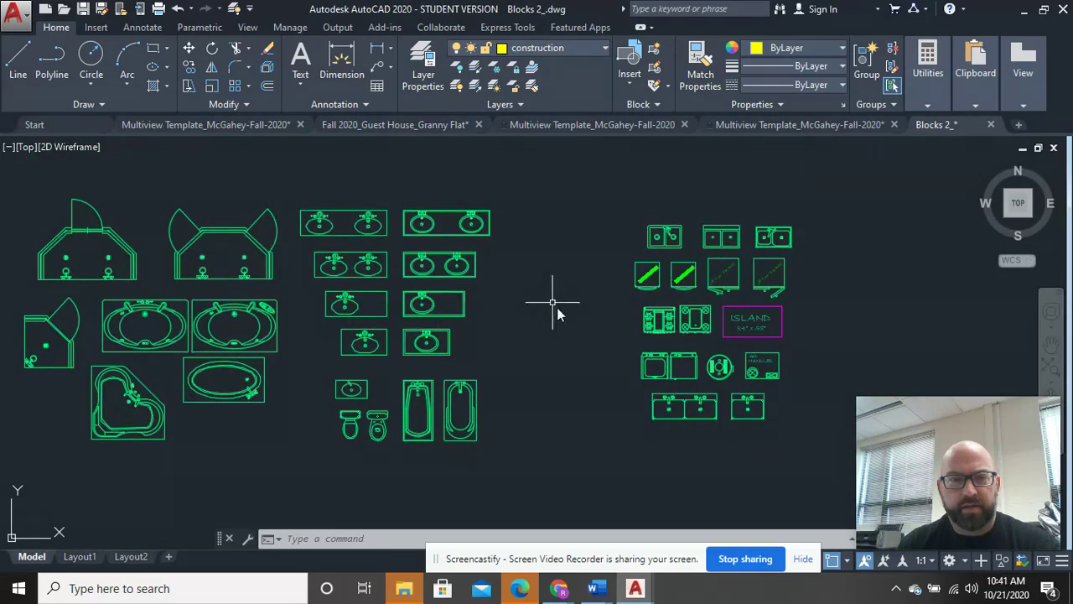
middle_click_drag(556, 304, 574, 382)
scroll(573, 383, "down", 2)
middle_click_drag(634, 280, 527, 352)
scroll(533, 331, "up", 4)
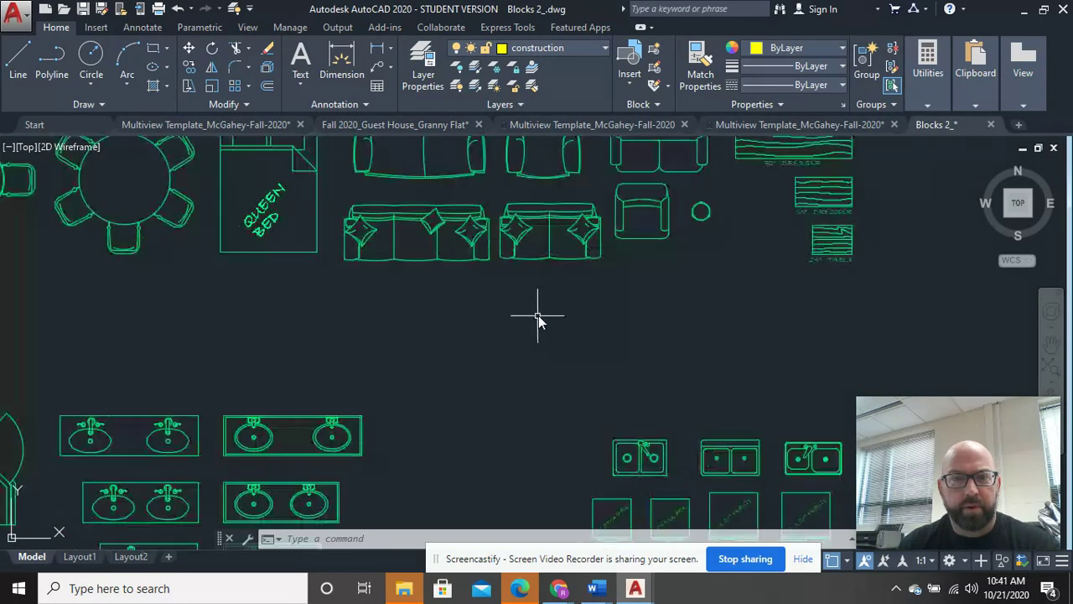
middle_click_drag(655, 287, 642, 386)
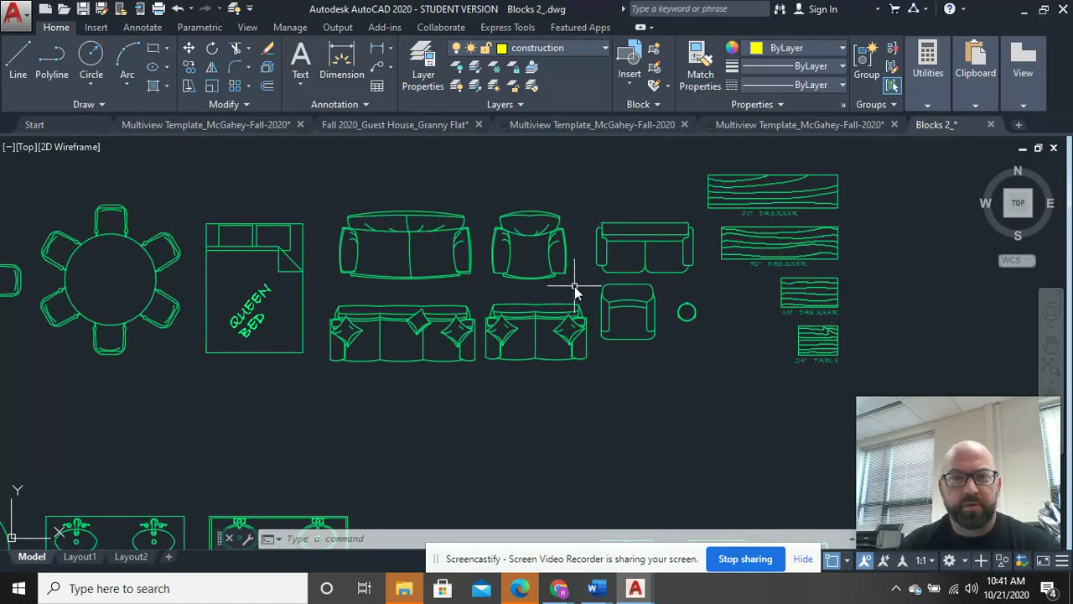
- Copy the sofa, armchair and round table with a base point, then return to Guest House
left_click(705, 358)
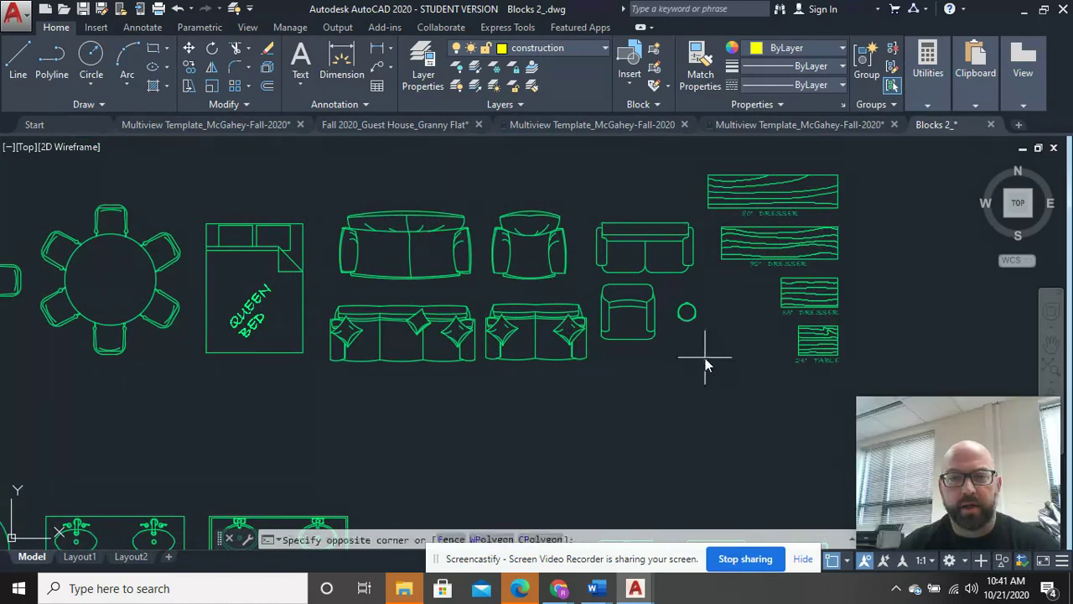
left_click(596, 217)
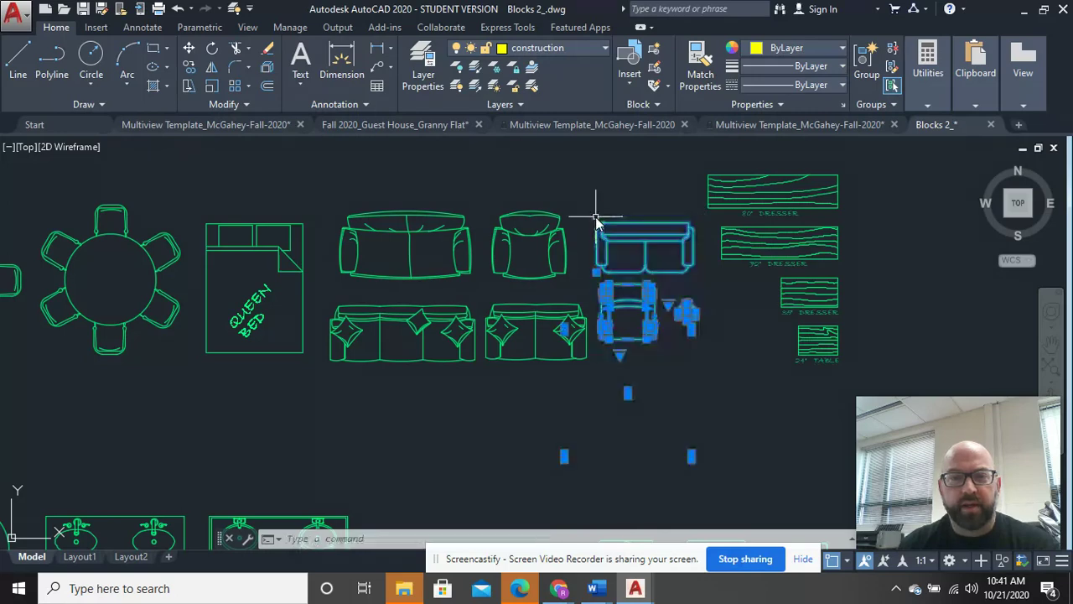
right_click(596, 220)
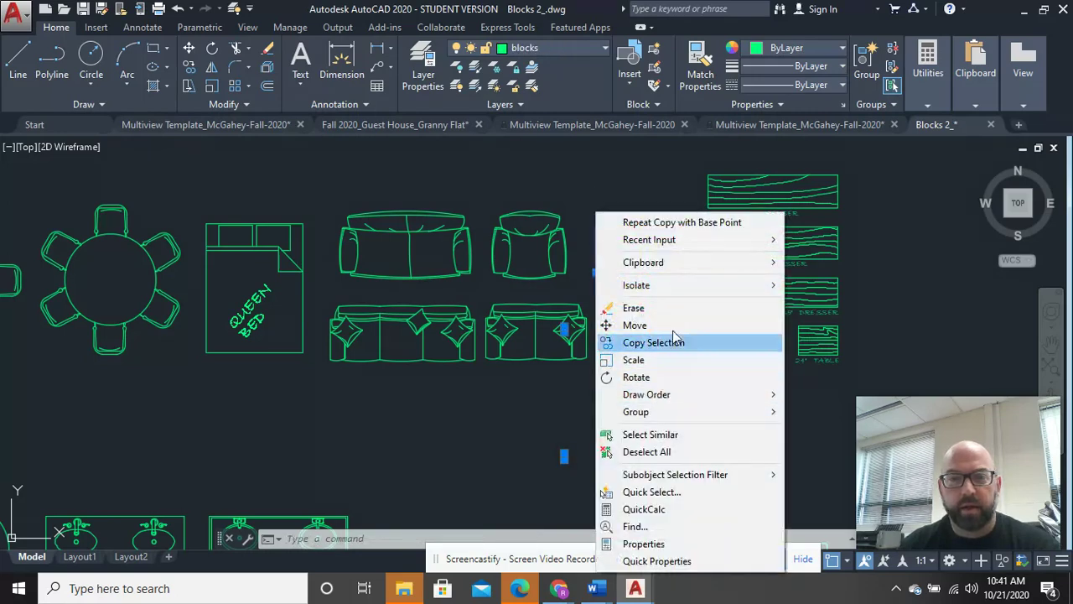
mouse_move(700, 275)
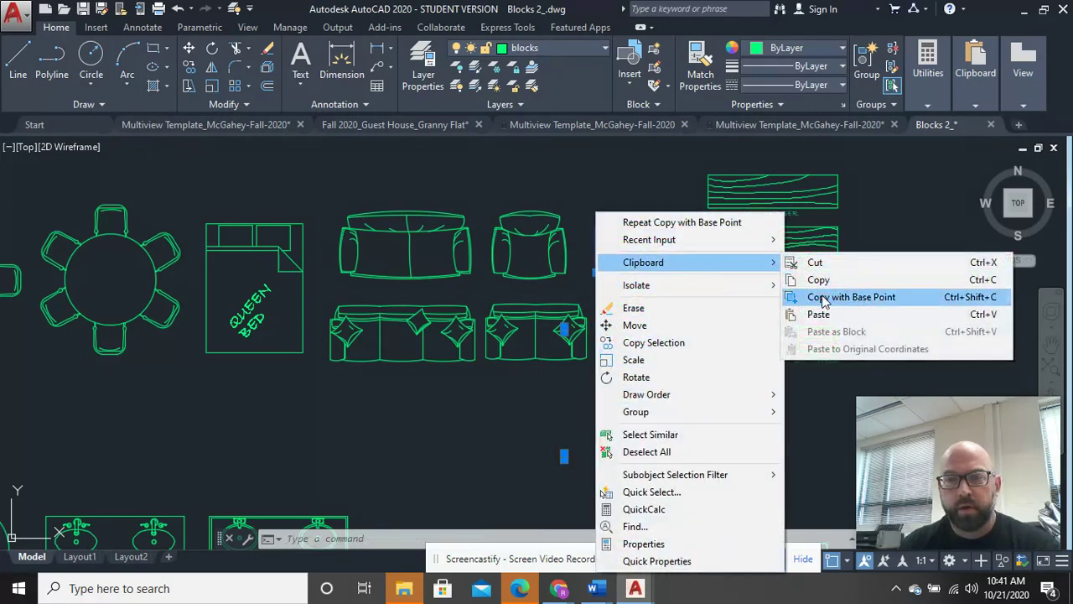
left_click(817, 294)
left_click(633, 299)
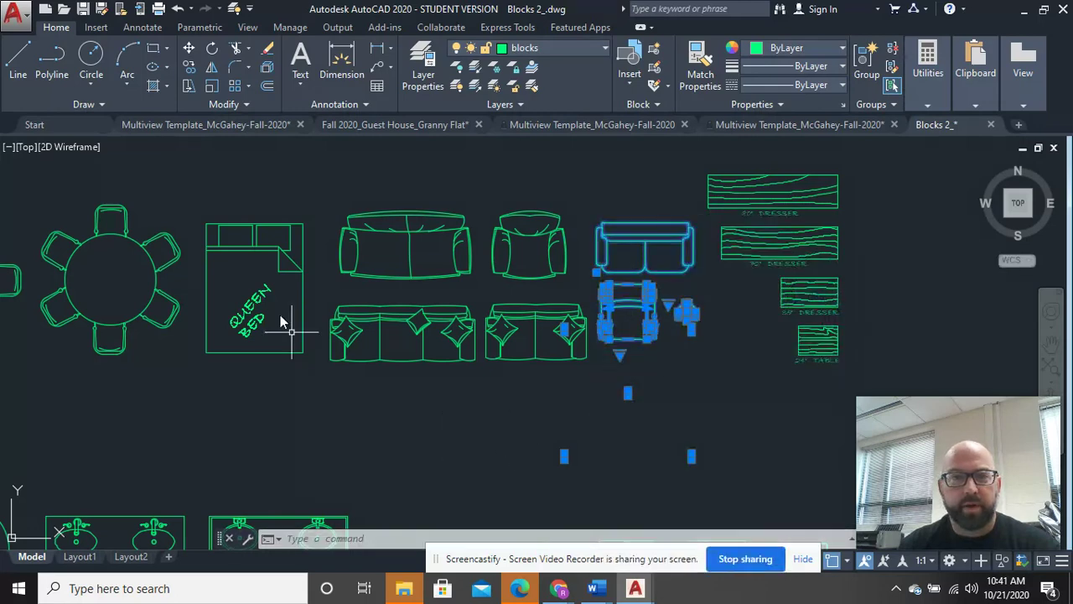
left_click(382, 127)
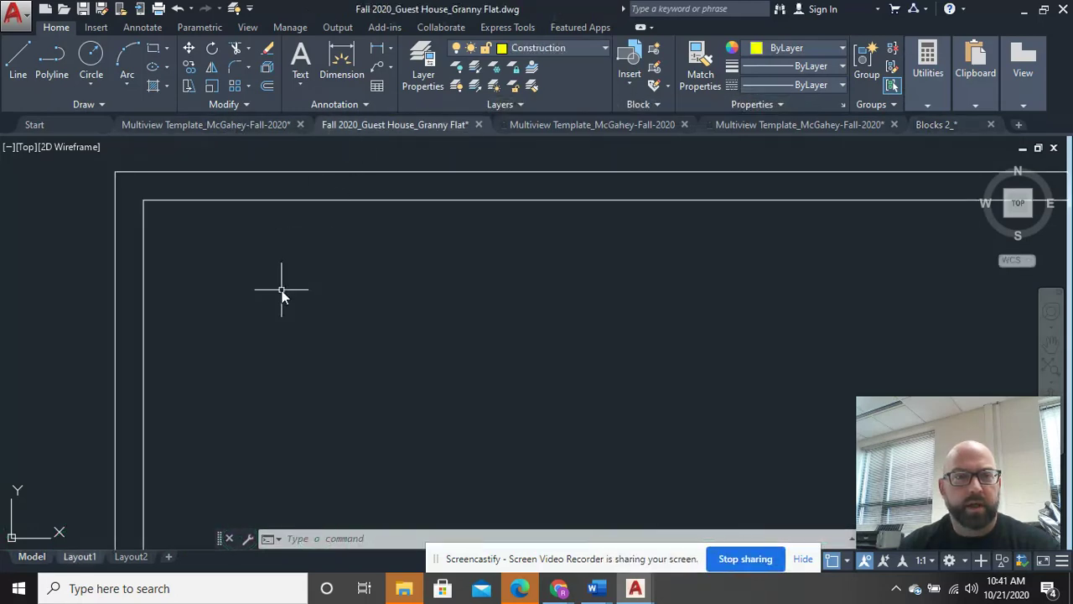
- Paste the sofa, armchair and round table into the main room beside the bathroom
right_click(456, 334)
mouse_move(545, 92)
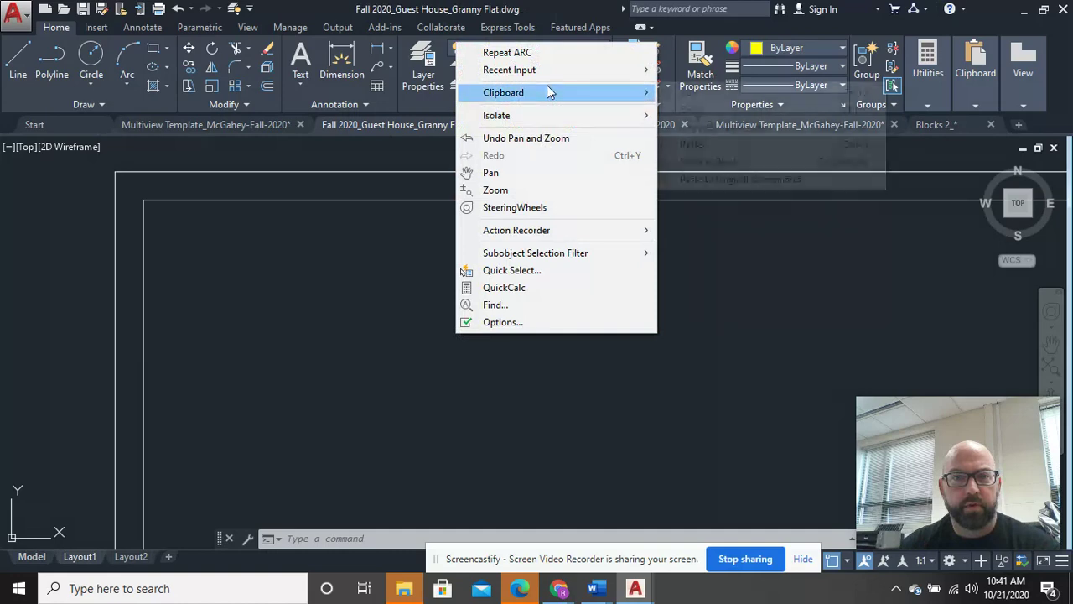
left_click(701, 151)
scroll(663, 306, "down", 5)
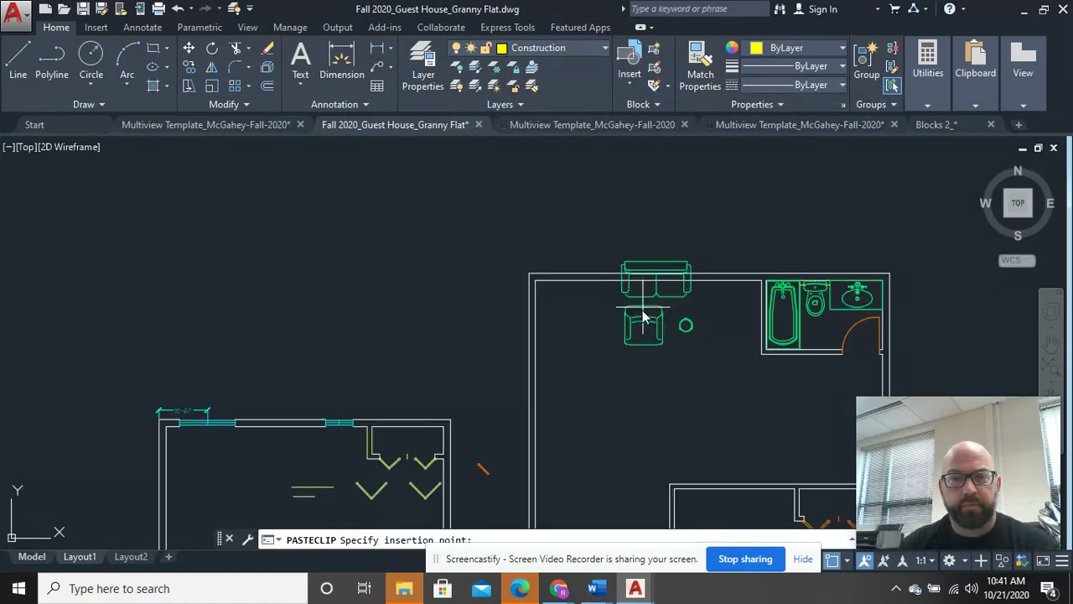
left_click(610, 392)
scroll(671, 340, "up", 2)
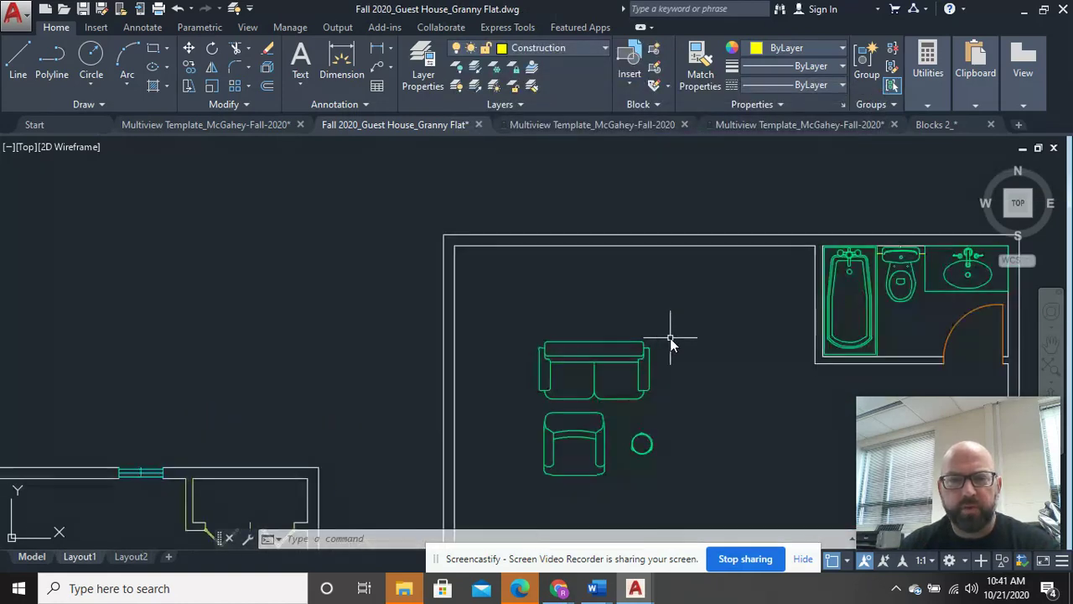
middle_click_drag(670, 340, 600, 264)
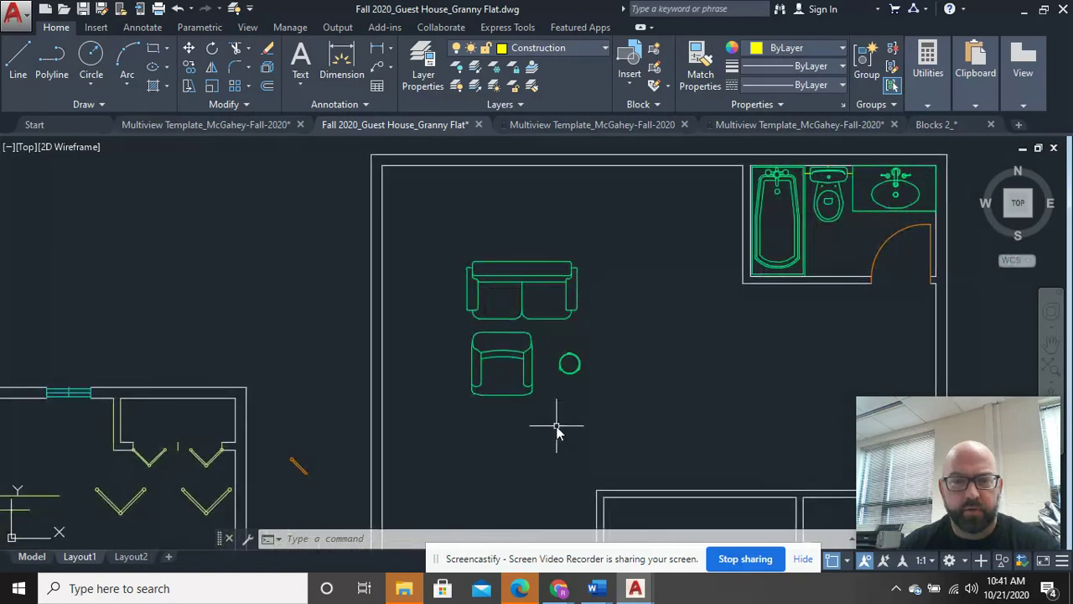
- Move the armchair and round table down and to the right of the sofa
left_click(607, 423)
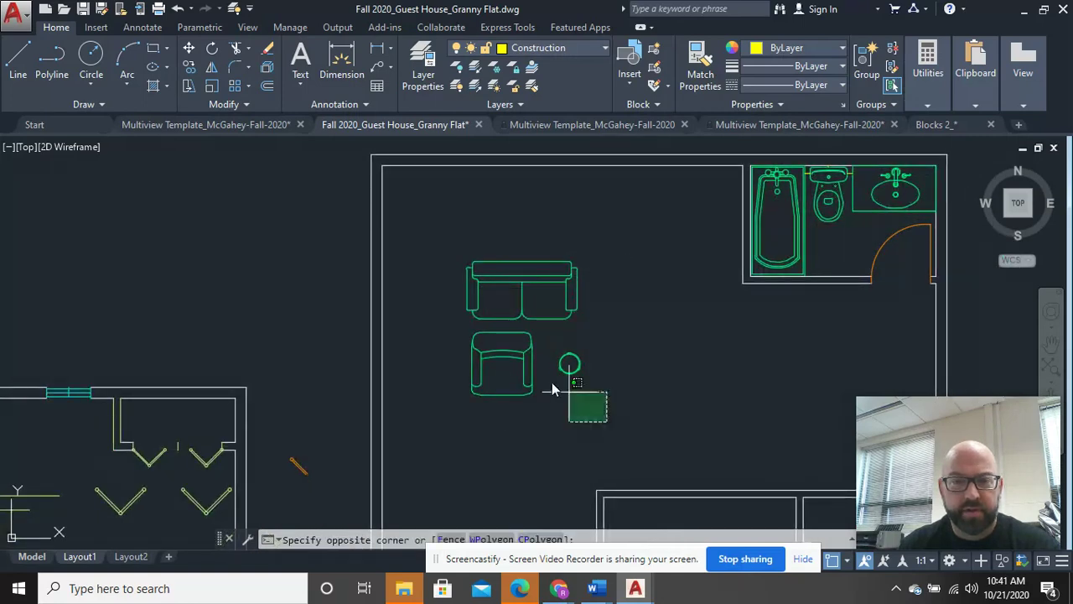
left_click(450, 330)
right_click(451, 330)
left_click(544, 328)
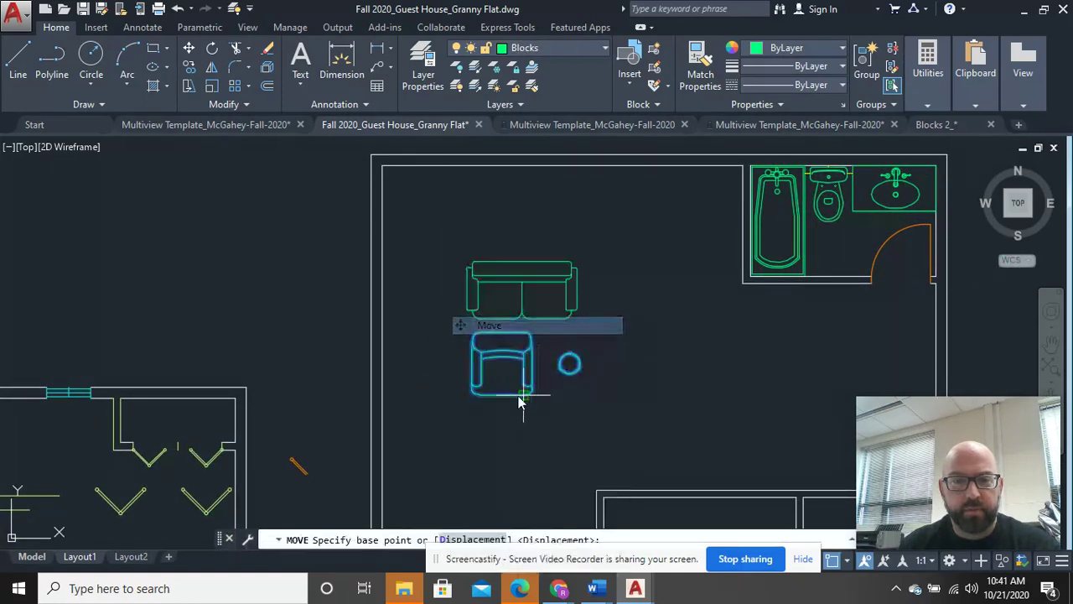
left_click(525, 385)
left_click(567, 443)
- Rotate the armchair 90° around the round table
left_click(635, 471)
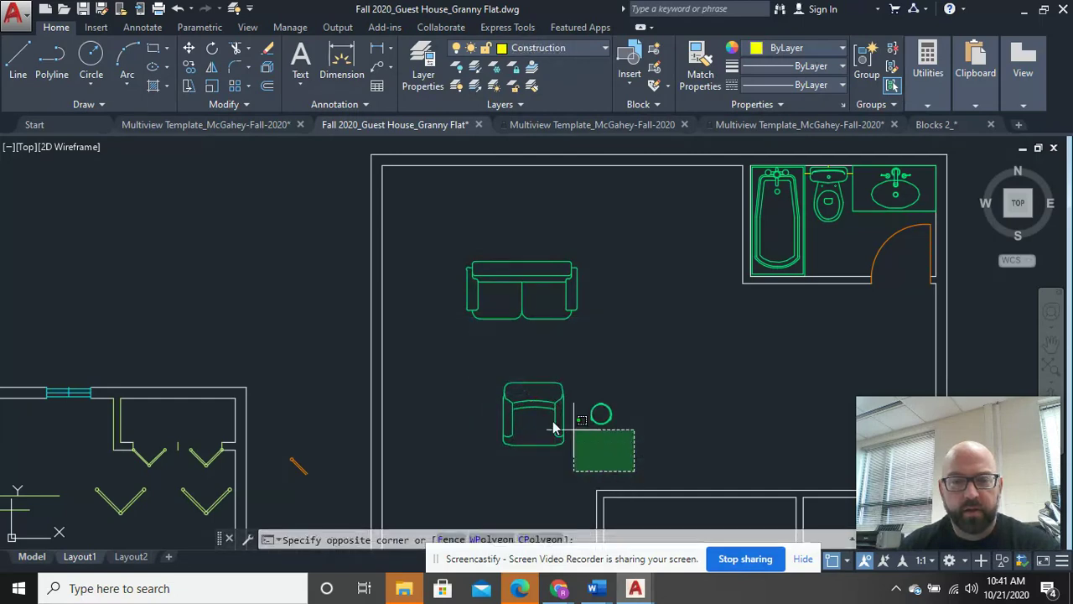
left_click(480, 366)
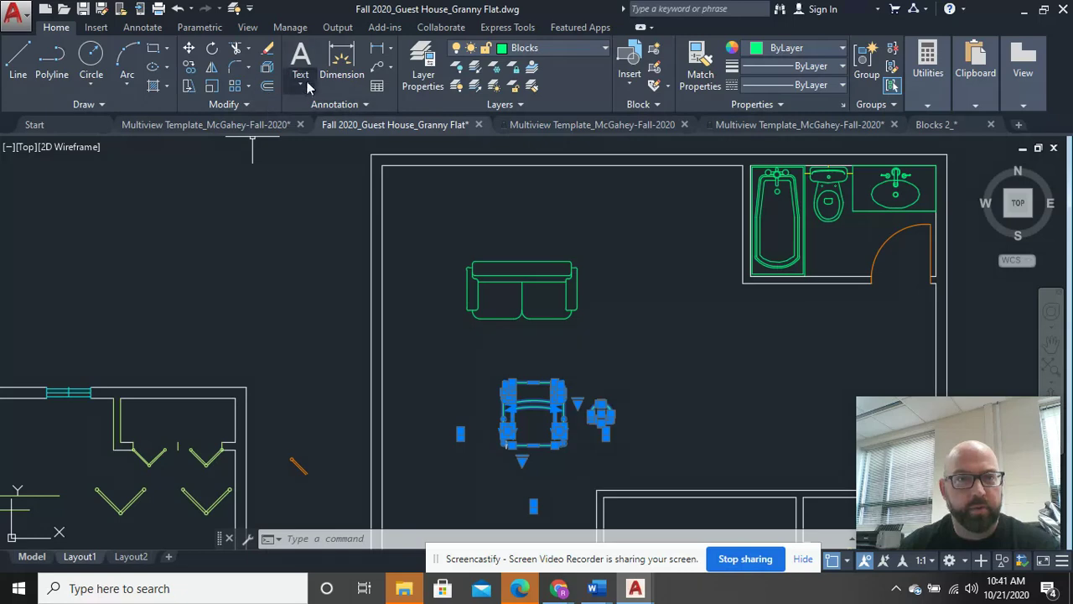
left_click(212, 48)
left_click(600, 413)
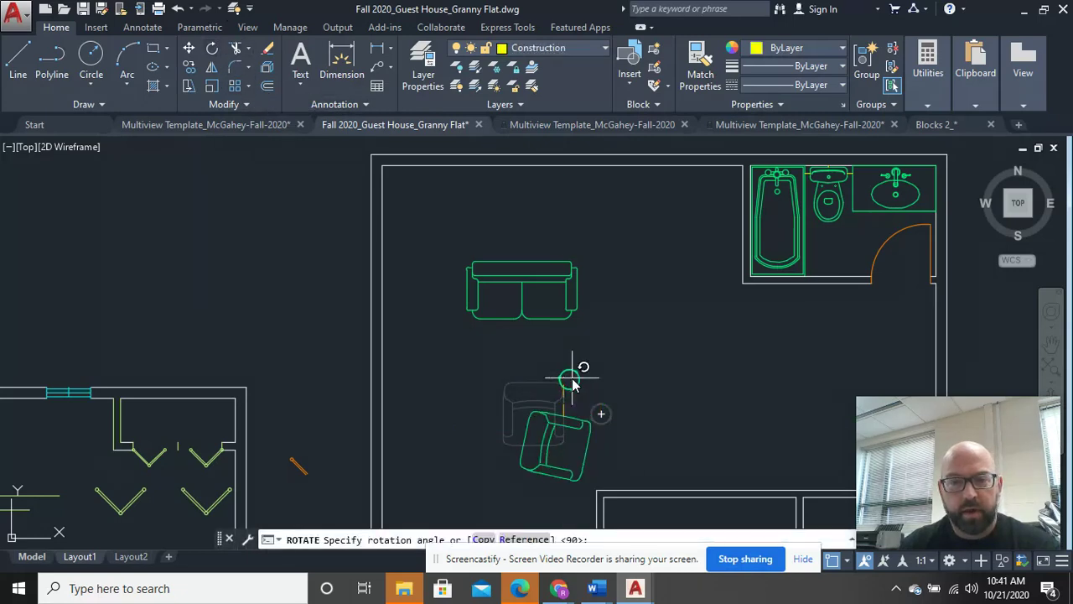
left_click(568, 379)
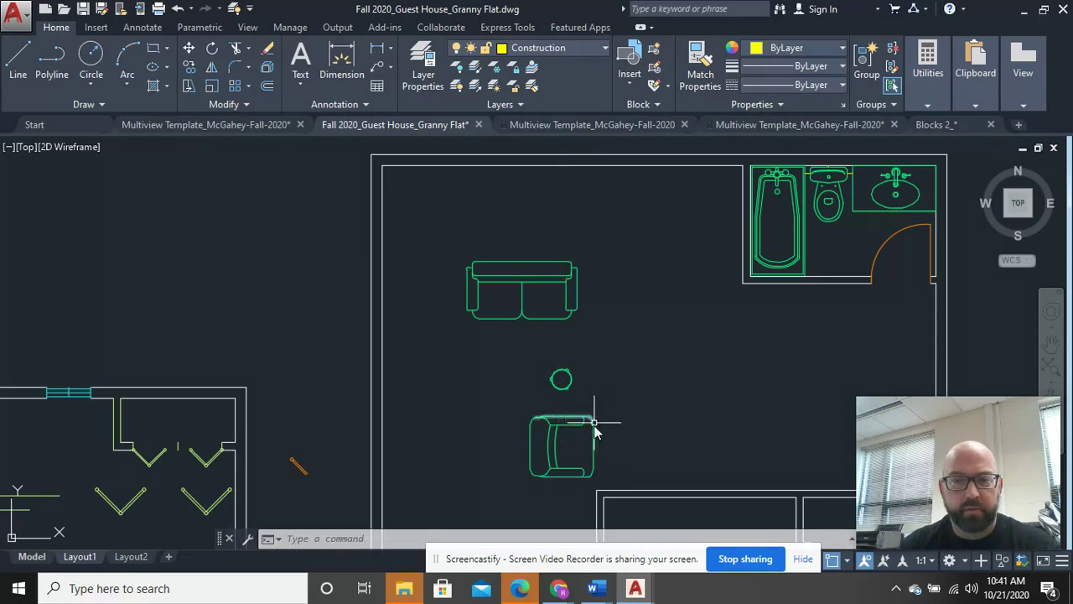
- Move the rotated armchair and table beside the sofa's left end
left_click(608, 484)
left_click(518, 369)
right_click(518, 369)
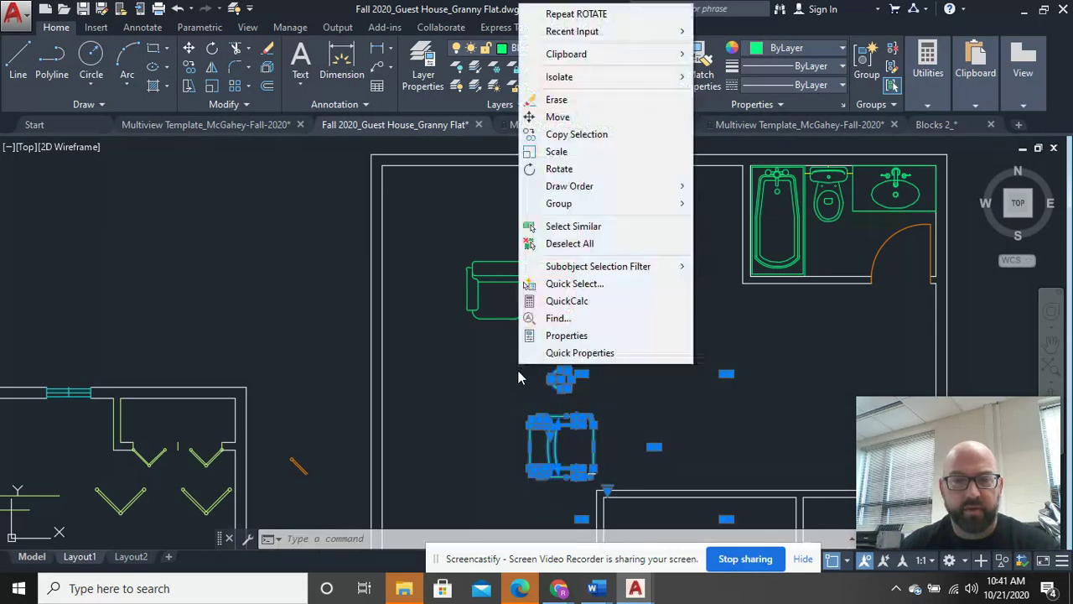
left_click(533, 114)
left_click(564, 457)
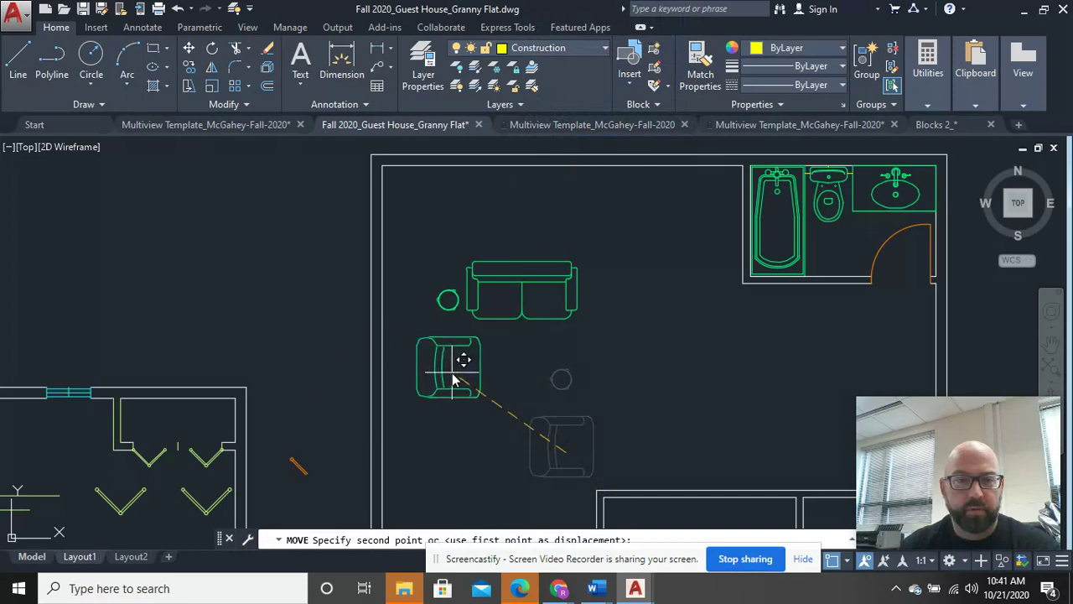
left_click(453, 371)
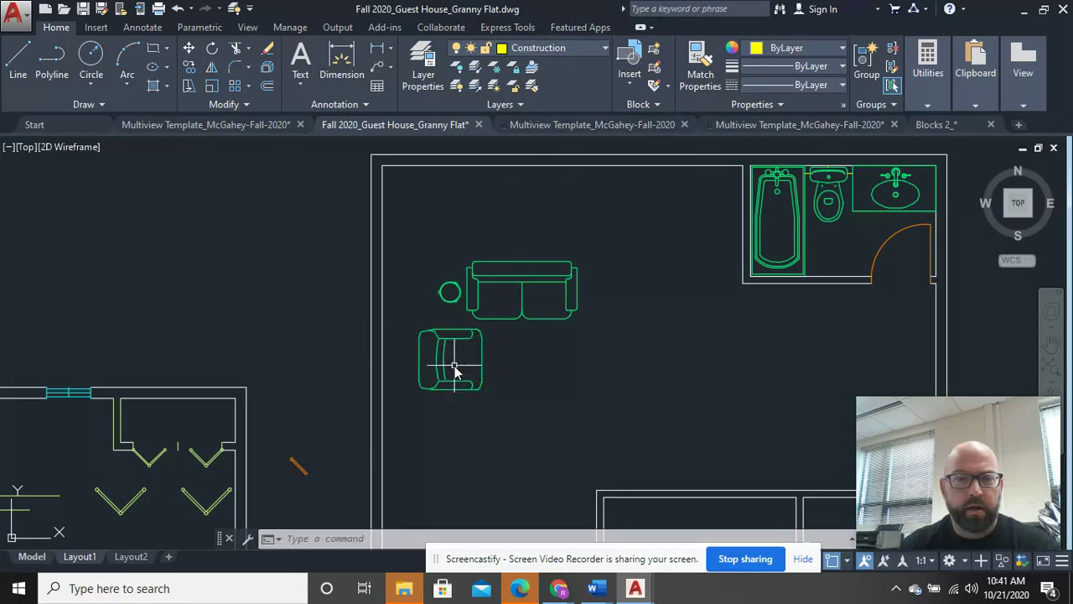
- Move the sofa, armchair and table together into the room's top-left corner
left_click(631, 432)
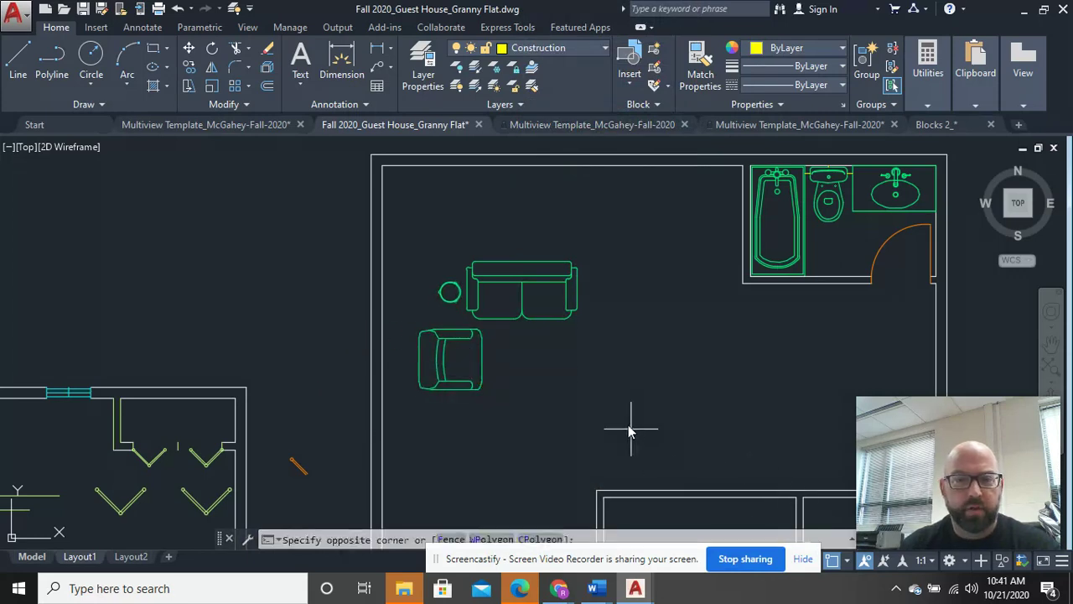
left_click(415, 240)
right_click(416, 240)
left_click(434, 325)
left_click(493, 319)
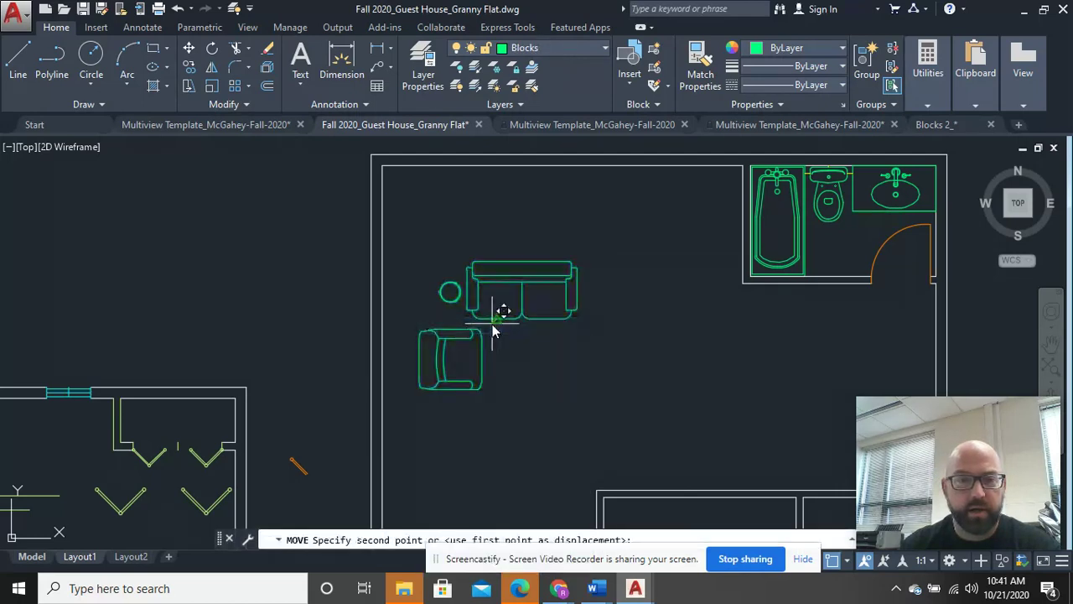
left_click(469, 241)
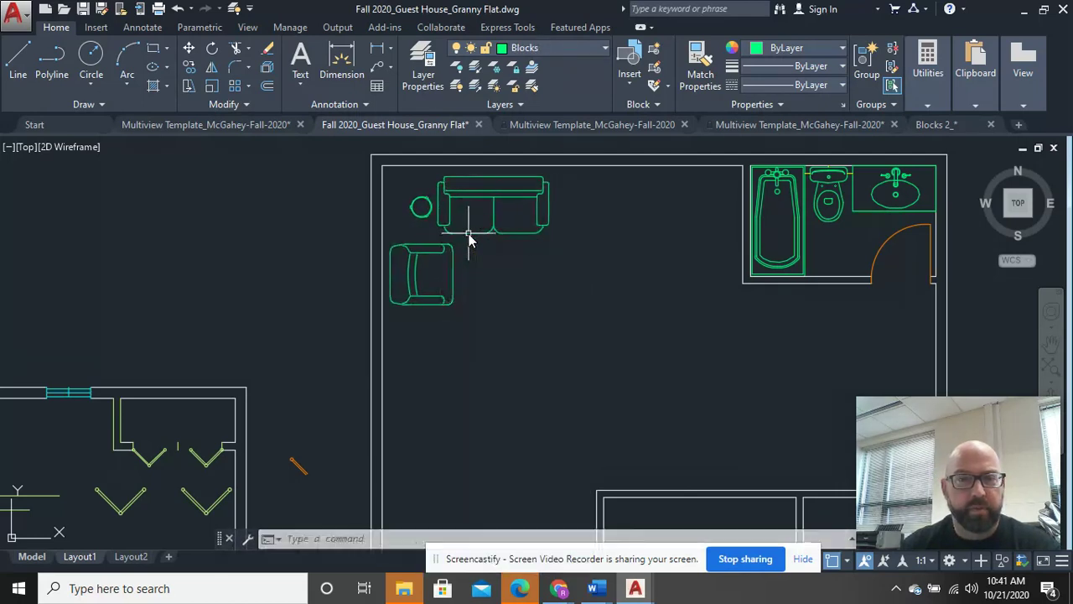
middle_click_drag(427, 329, 587, 282)
- Erase the stray short diagonal Door-layer line outside the plan's left wall
scroll(458, 378, "up", 2)
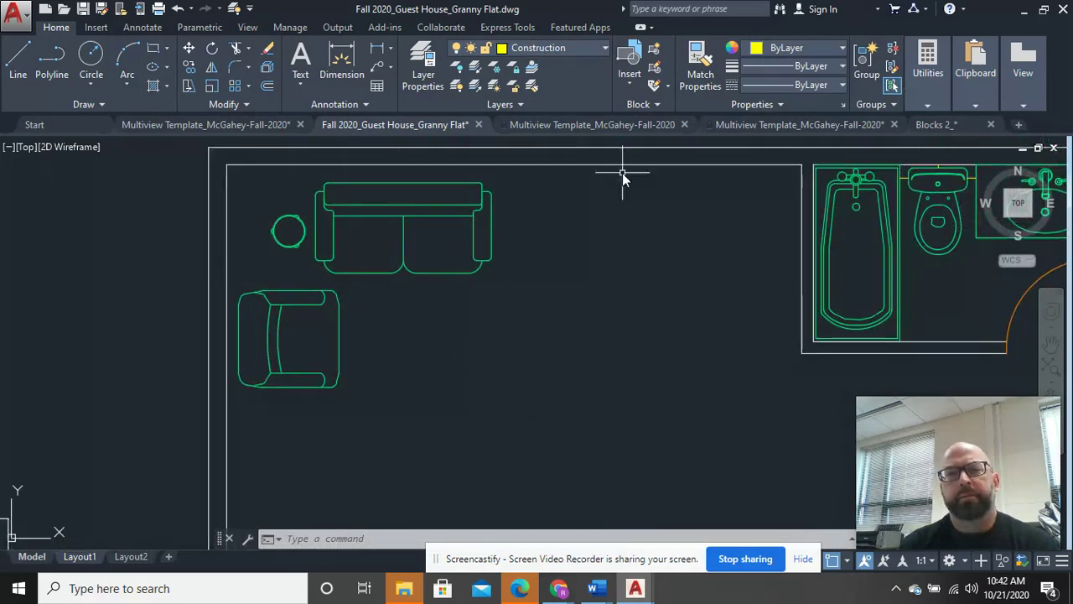
middle_click_drag(623, 216, 605, 241)
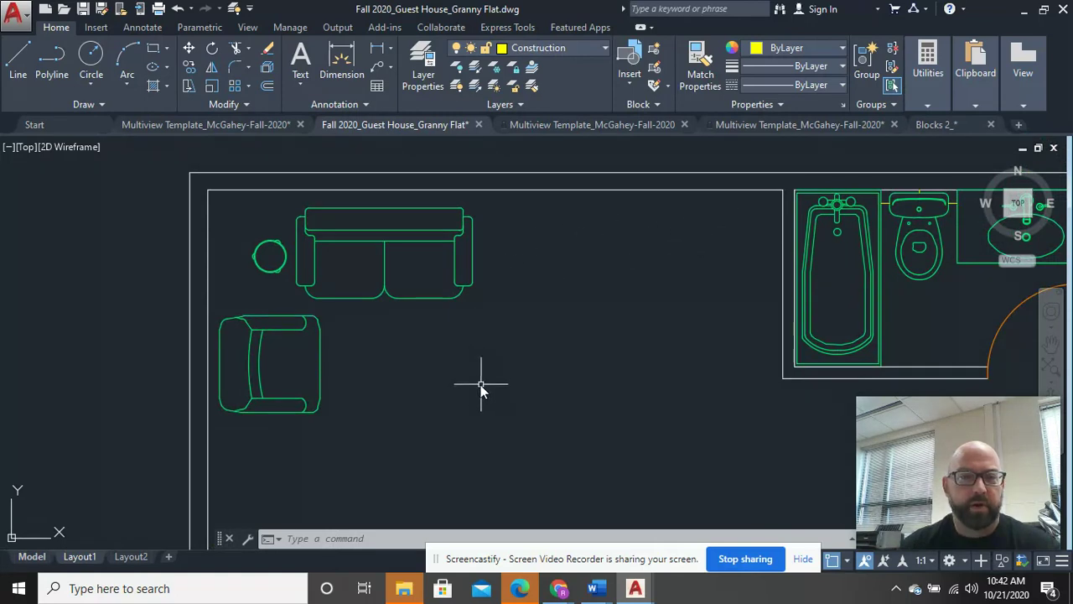
middle_click_drag(465, 354, 446, 282)
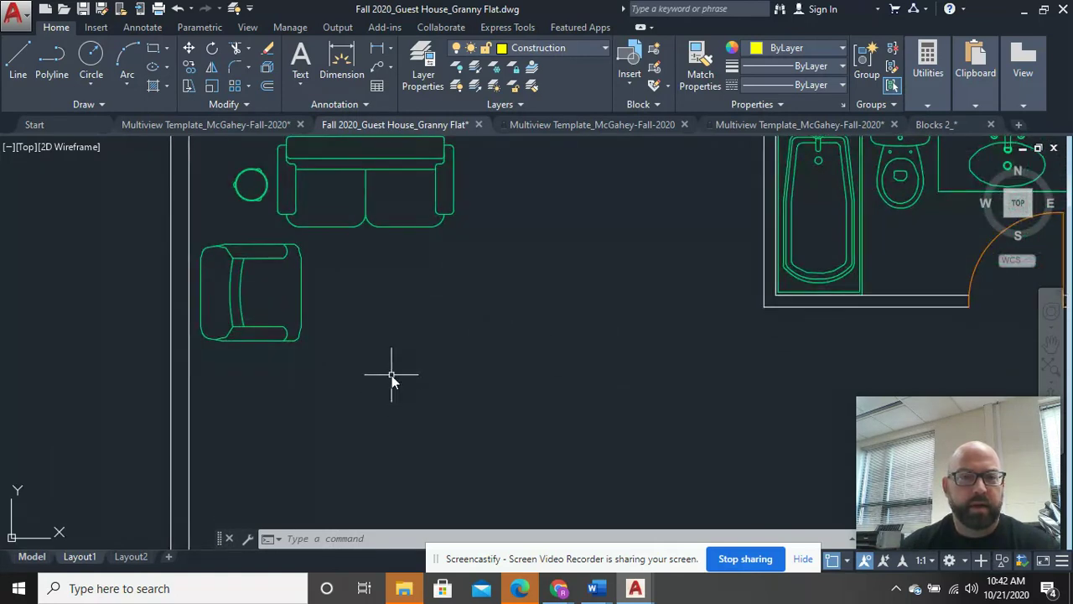
scroll(402, 280, "down", 2)
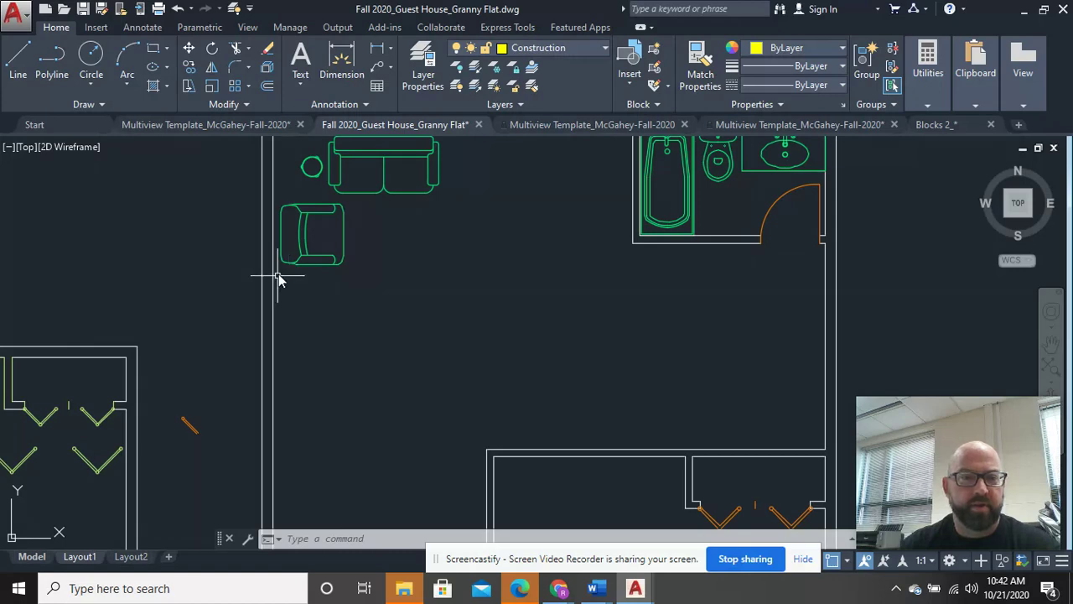
middle_click_drag(388, 332, 355, 377)
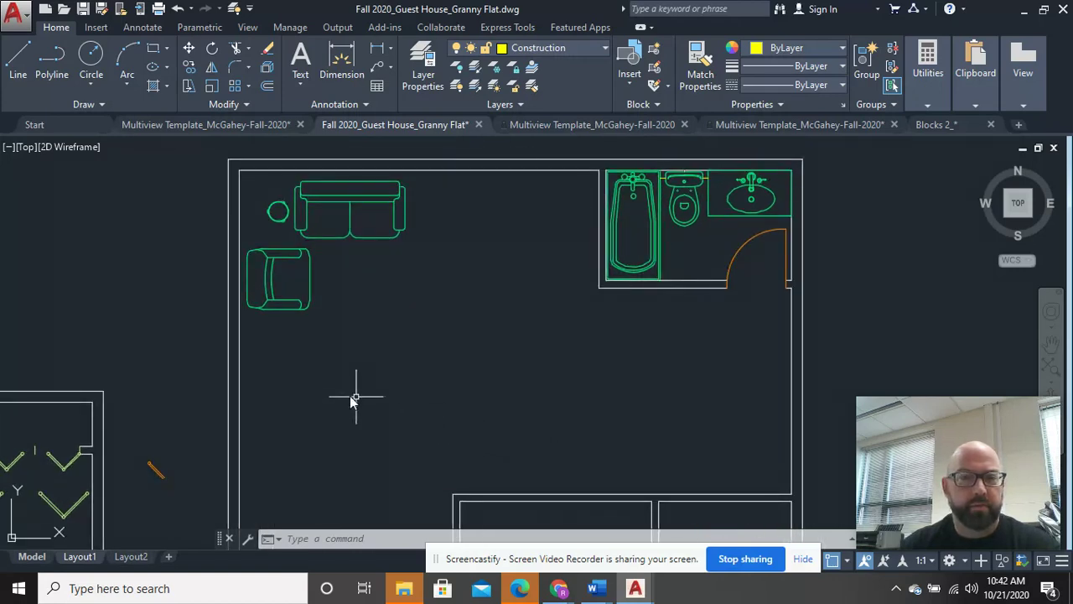
middle_click_drag(192, 370, 243, 324)
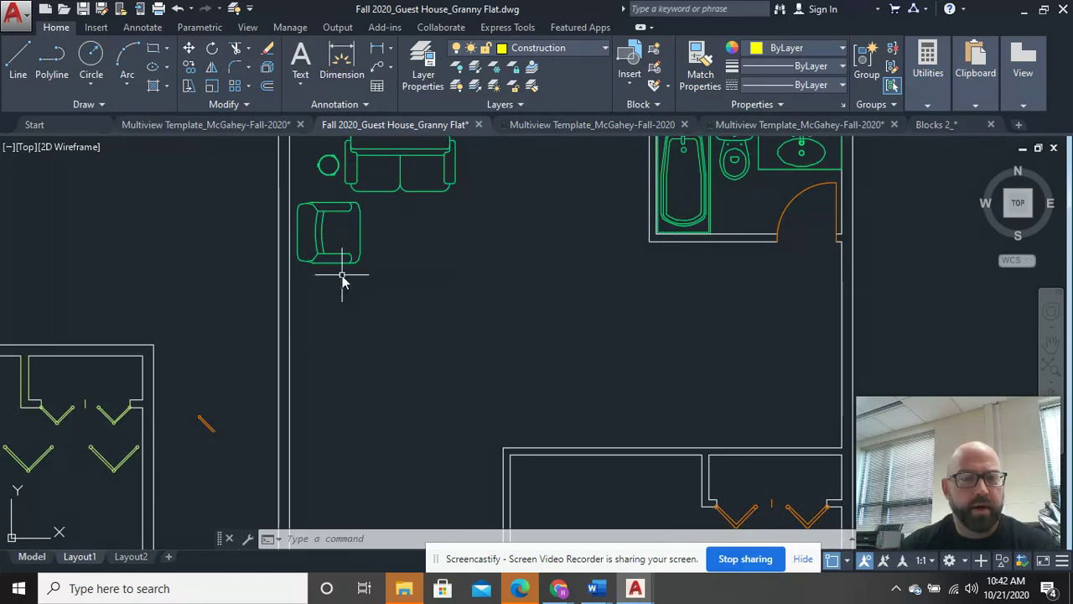
mouse_move(342, 281)
middle_mouse_down()
mouse_move(364, 347)
mouse_move(352, 337)
middle_mouse_up()
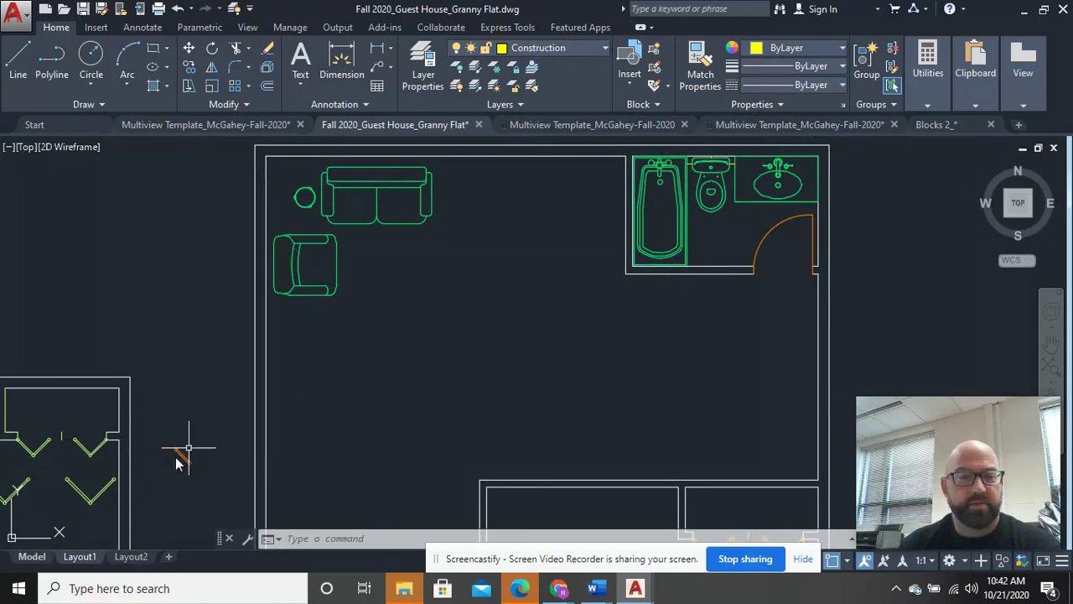
left_click(201, 503)
left_click(171, 427)
key("Delete")
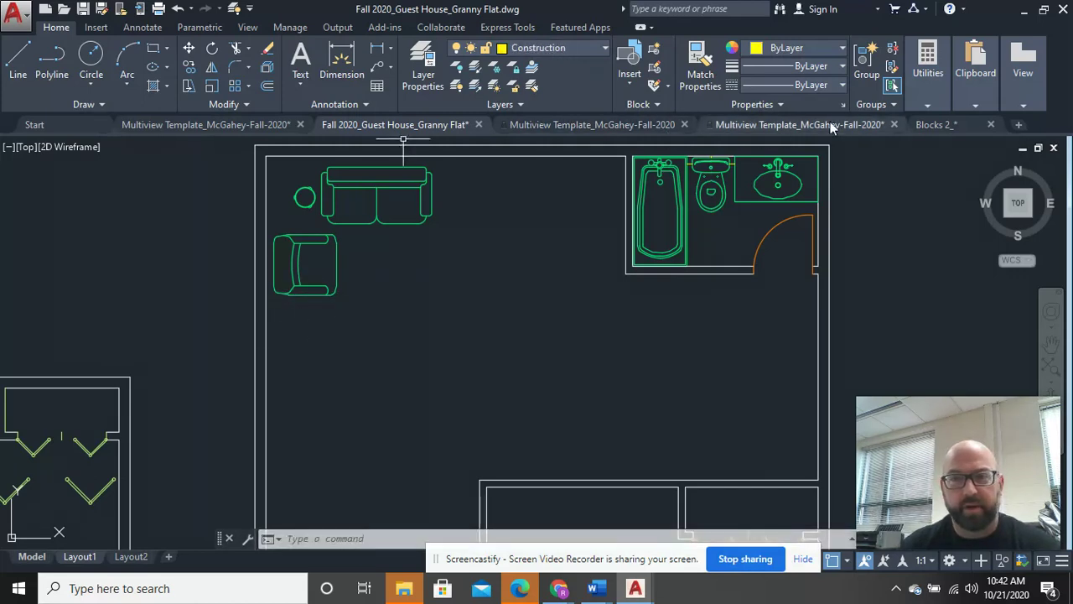
- Switch to Blocks 2 and pan over its sofa, chair, dresser and queen bed blocks
left_click(945, 124)
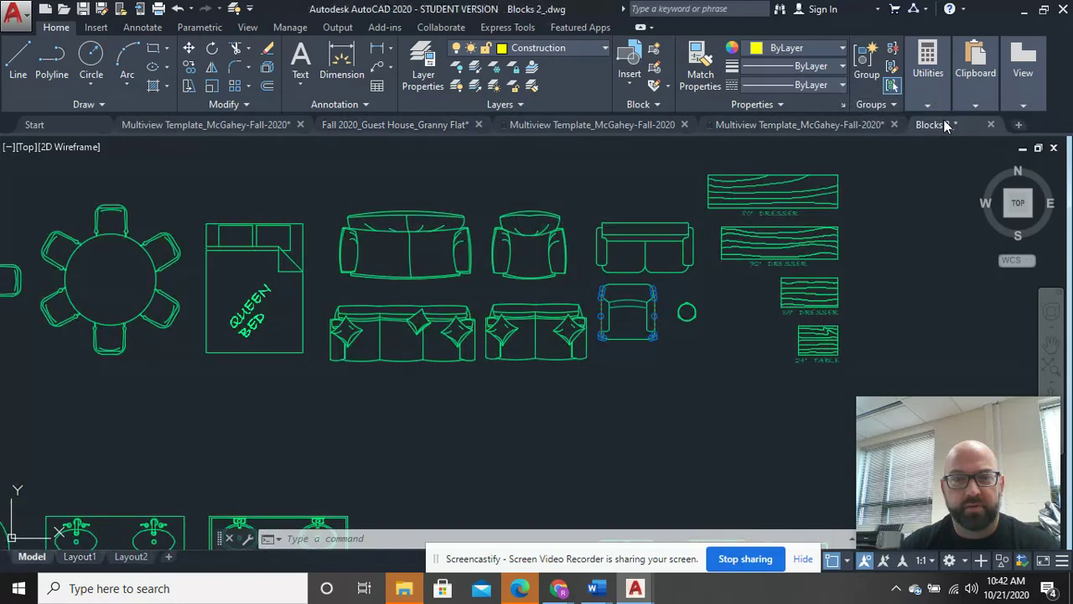
left_click(618, 396)
left_click(621, 394)
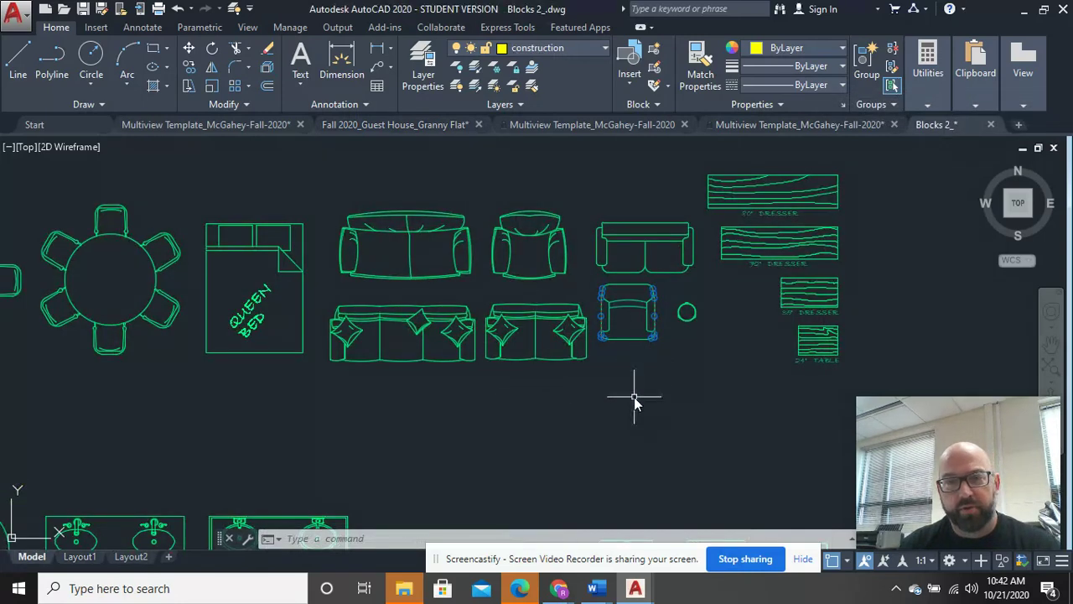
left_click(690, 363)
left_click(630, 373)
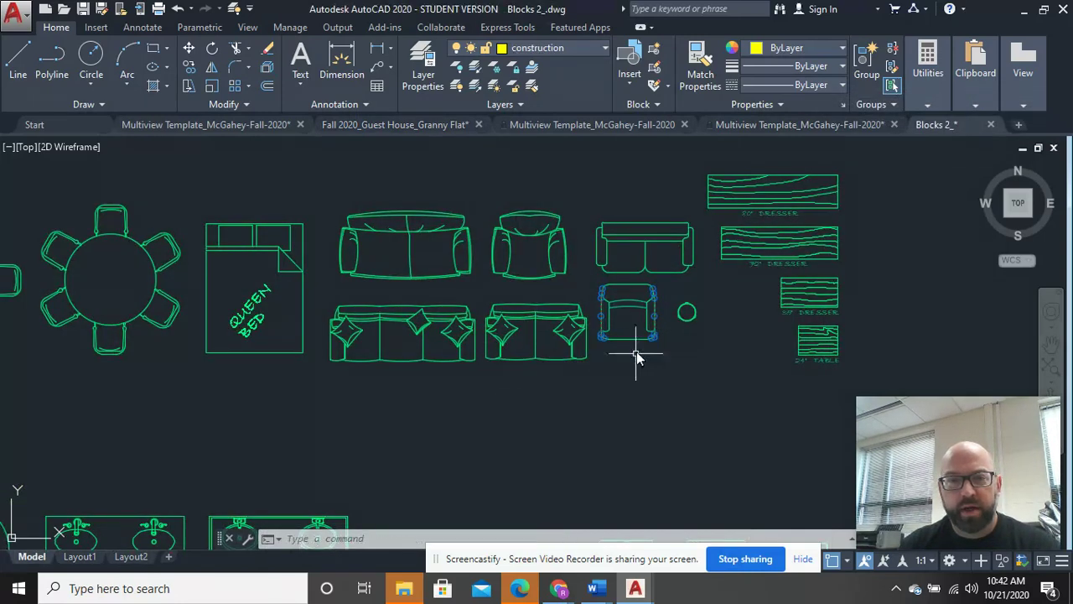
left_click(176, 9)
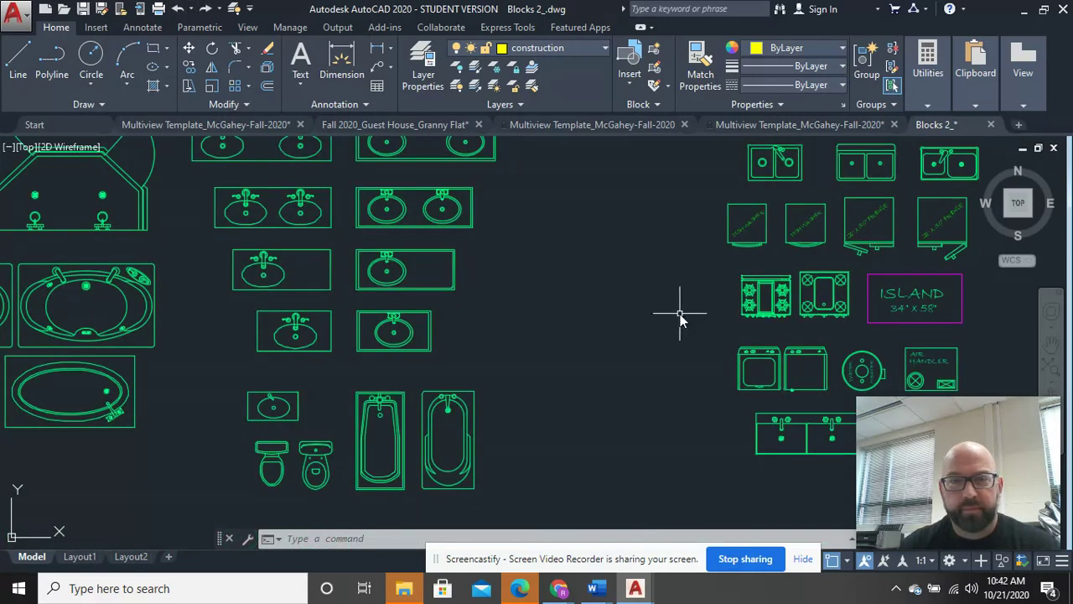
scroll(679, 276, "down", 4)
middle_click_drag(678, 247, 507, 399)
scroll(580, 304, "up", 4)
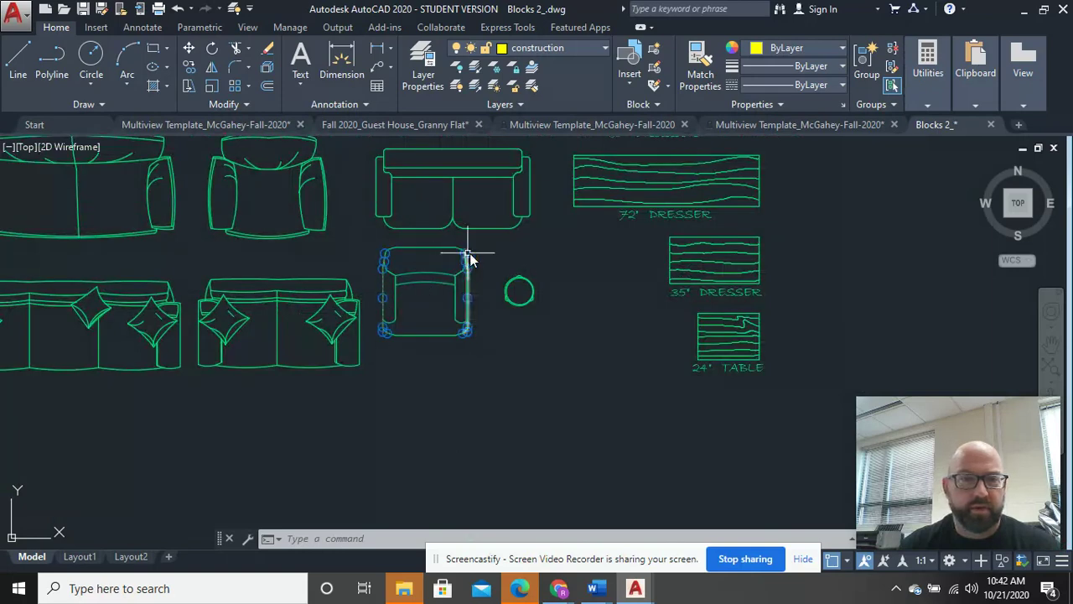
middle_click_drag(322, 355, 586, 365)
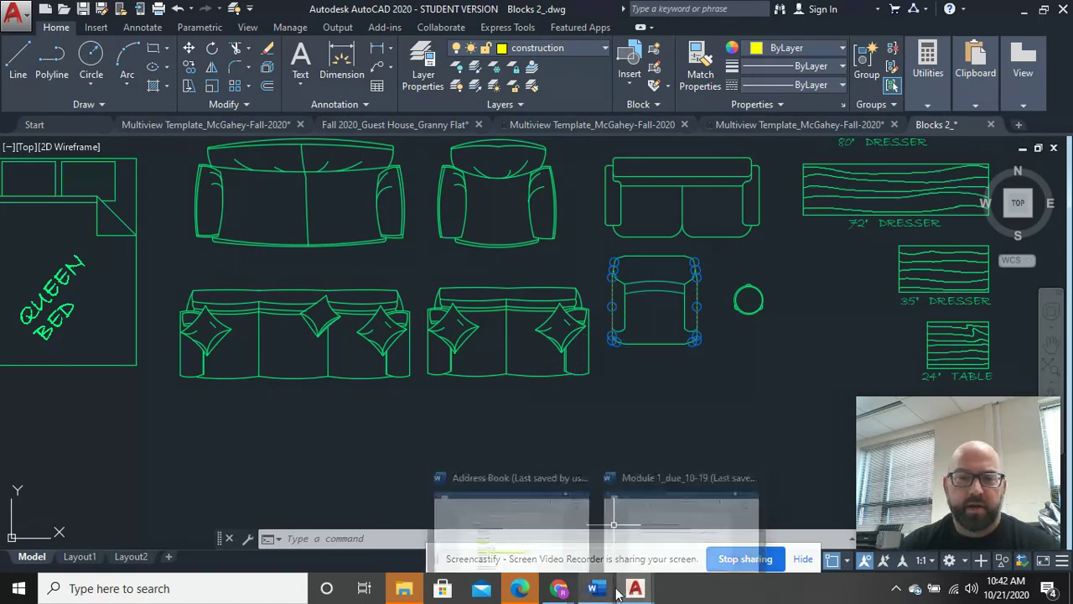
mouse_move(560, 587)
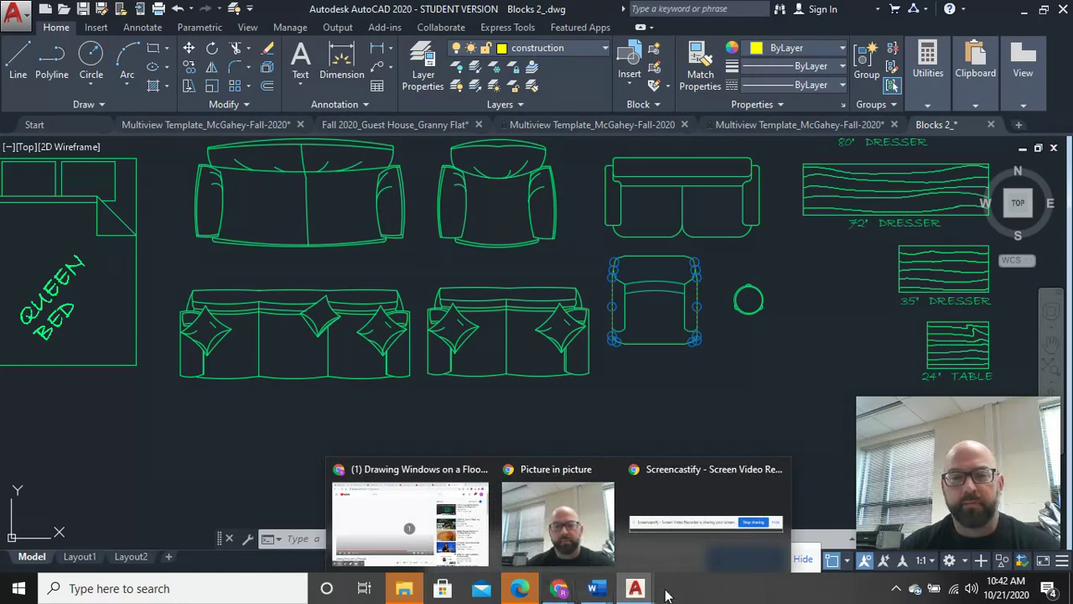
- In the guest house plan, draw a horizontal line crossing the left wall below the armchair
left_click(394, 125)
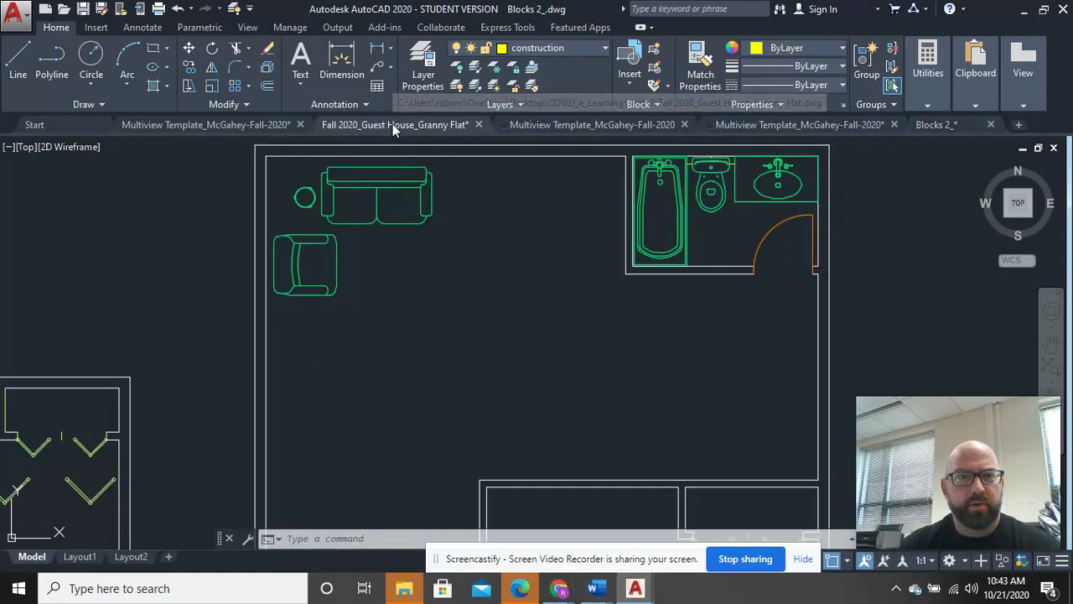
mouse_move(420, 350)
middle_mouse_down()
mouse_move(392, 292)
mouse_move(383, 321)
middle_mouse_up()
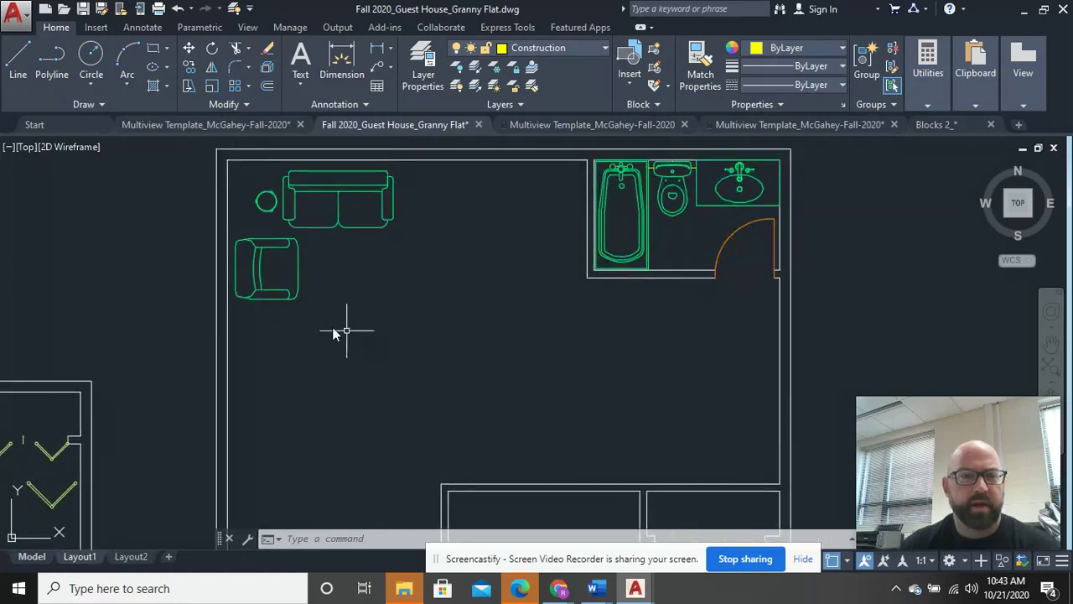
left_click(18, 60)
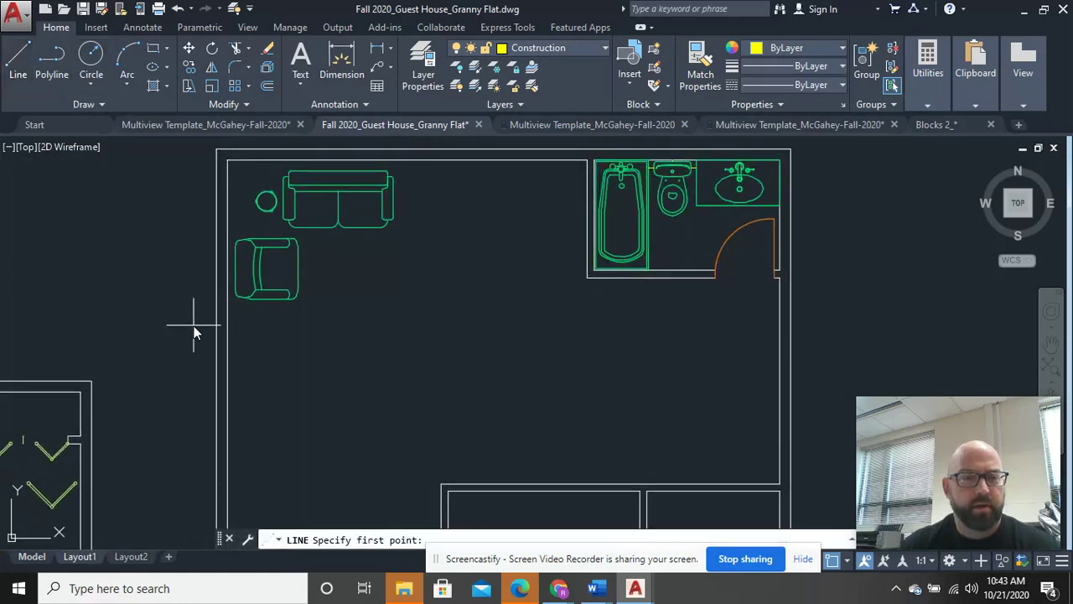
left_click(195, 323)
left_click(335, 322)
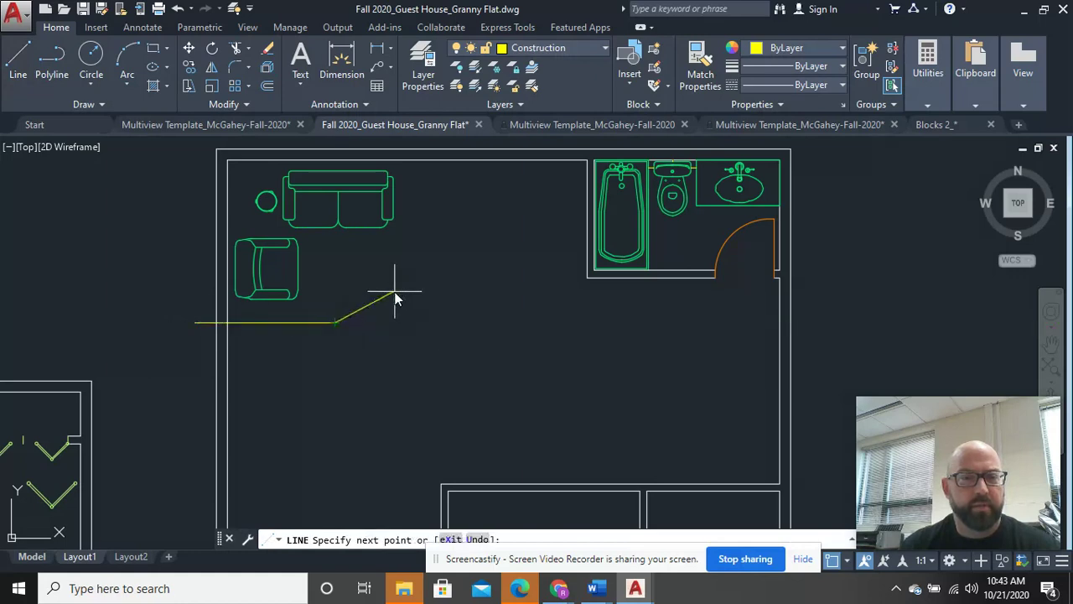
right_click(396, 297)
left_click(427, 304)
- Draw a vertical check line from the top-left wall corner, LIST its length, then remove it
right_click(443, 260)
left_click(469, 266)
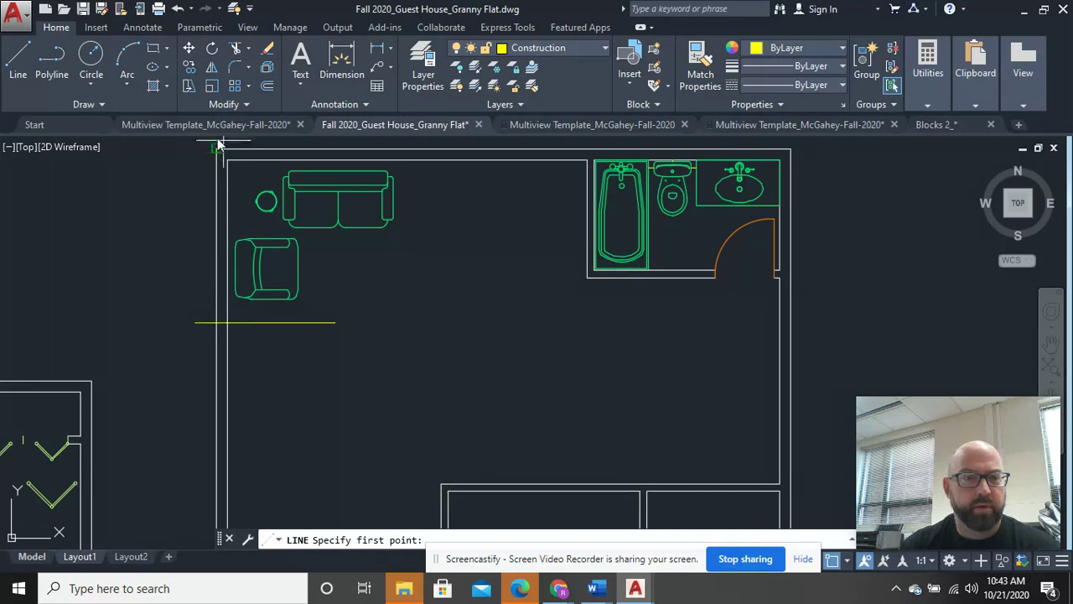
left_click(217, 149)
left_click(216, 323)
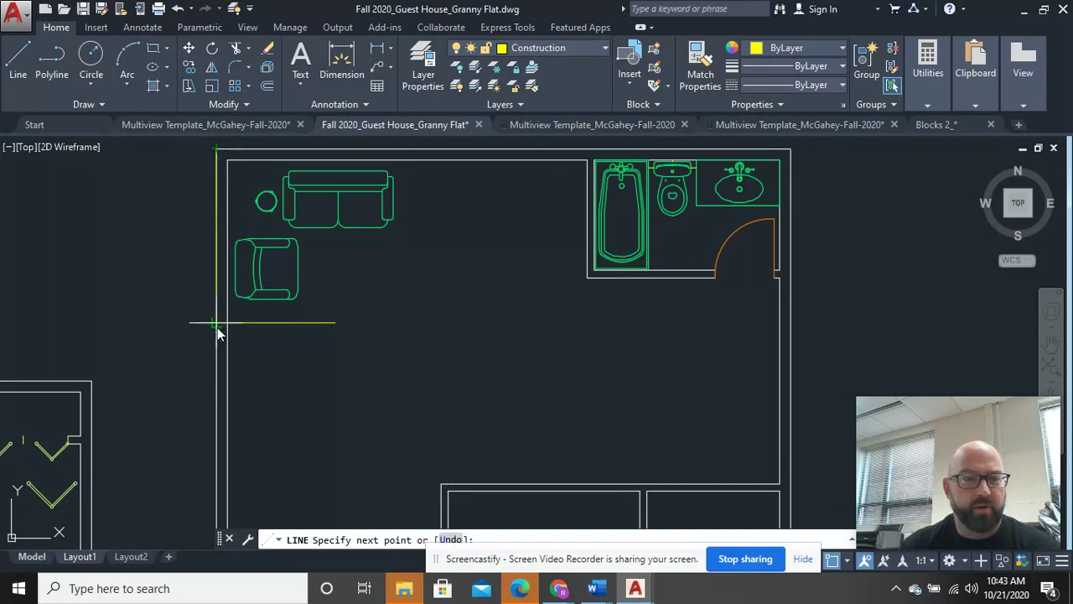
right_click(191, 263)
left_click(211, 266)
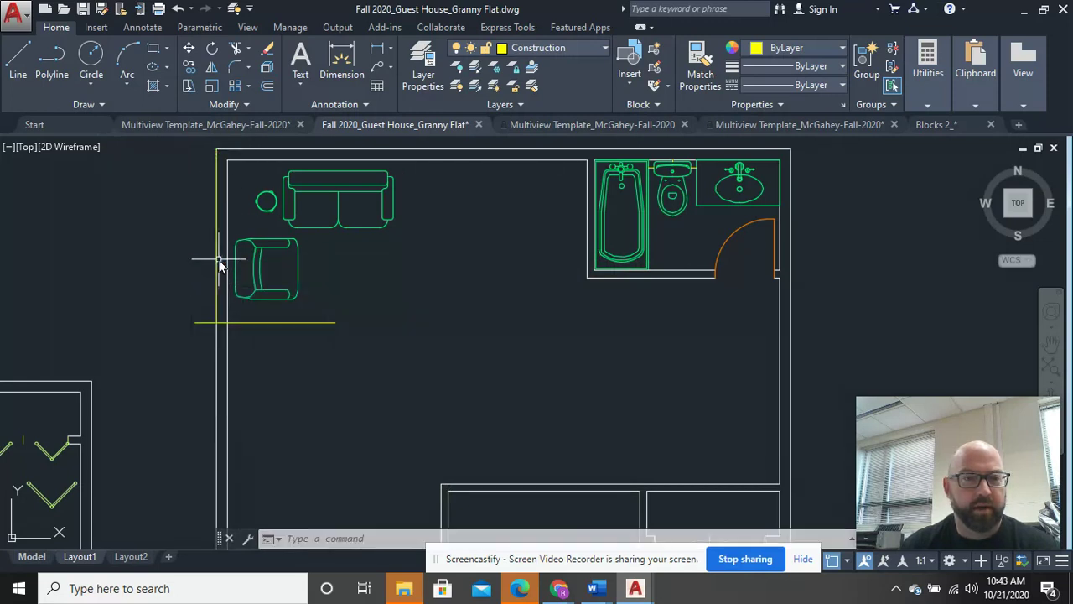
left_click(216, 263)
type("LIST")
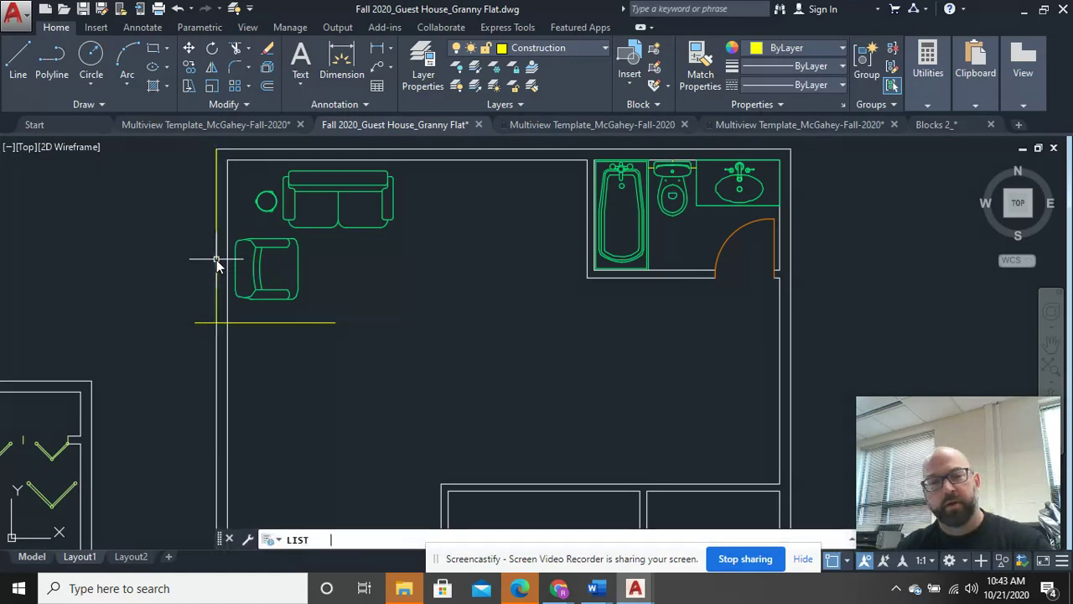
key("Return")
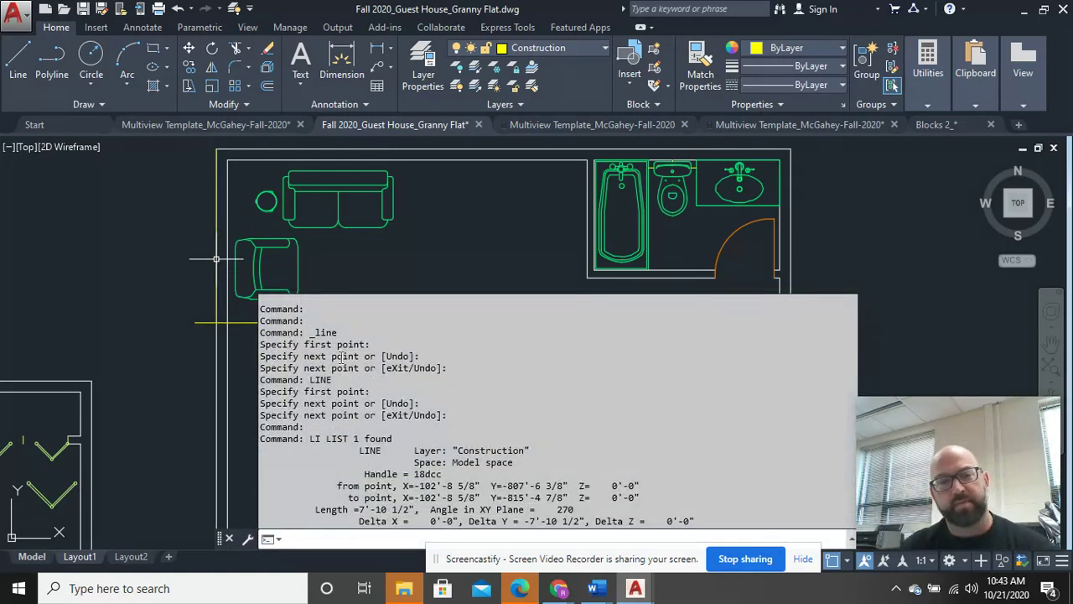
key("Escape")
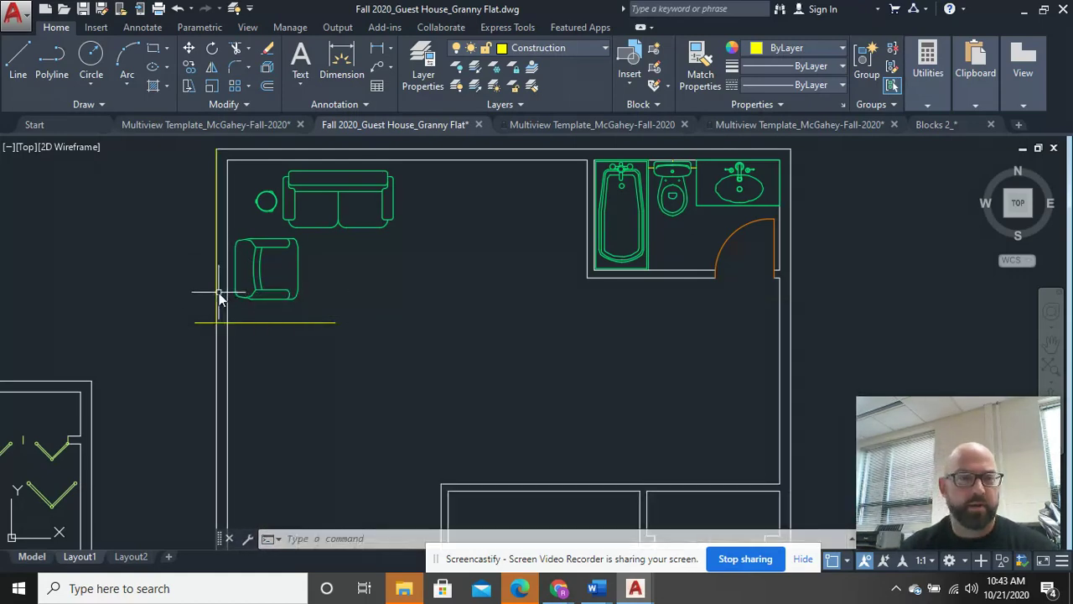
left_click(216, 293)
key("Escape")
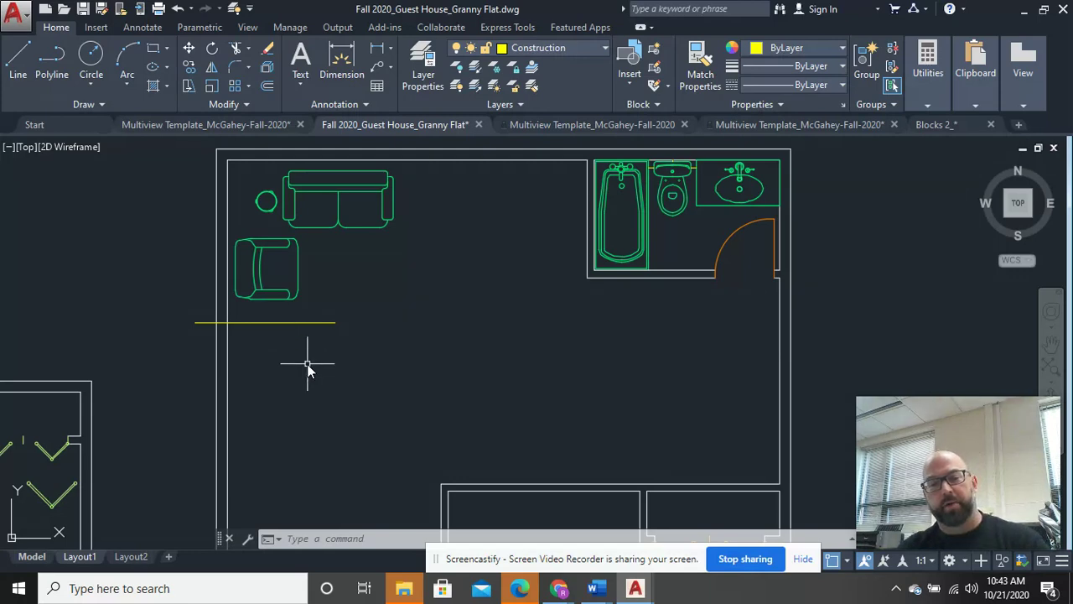
- Offset a copy of the top wall 10' downward
type("o")
key("Return")
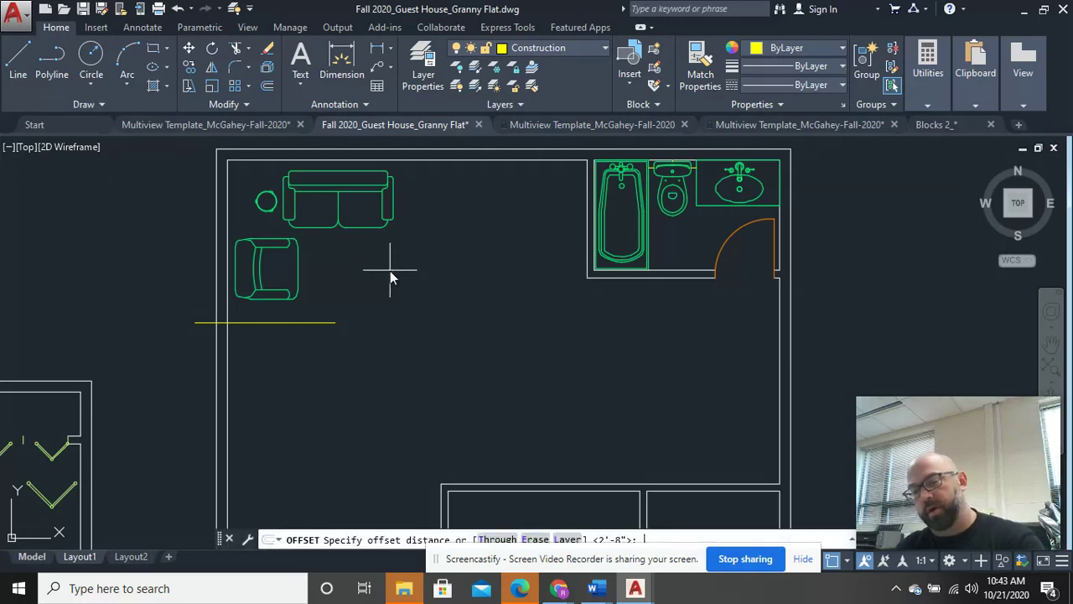
type("10'")
key("Return")
left_click(381, 220)
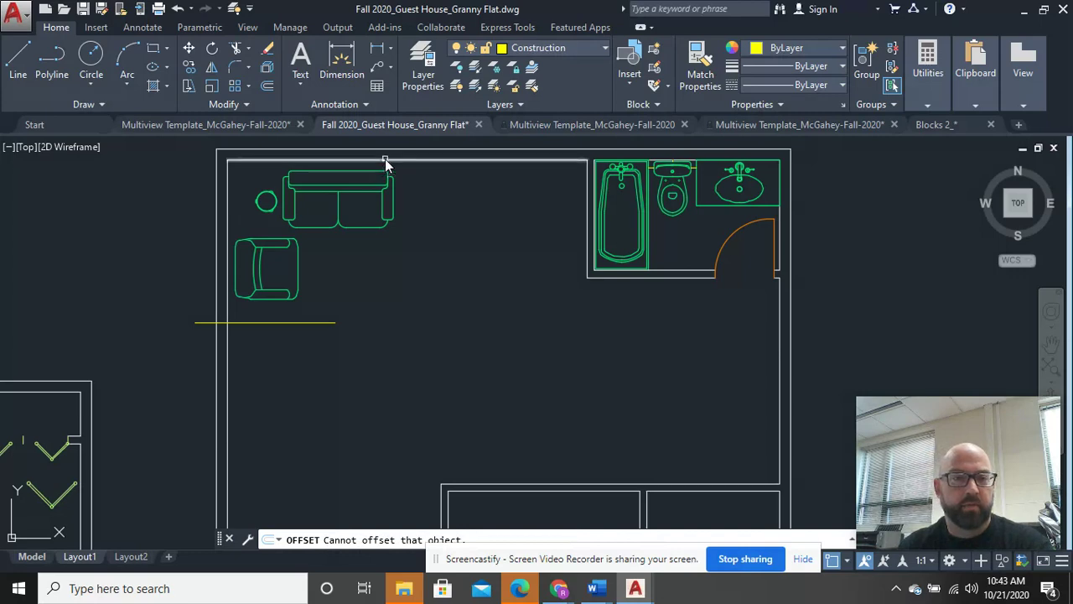
left_click(381, 162)
left_click(361, 345)
right_click(382, 279)
left_click(384, 280)
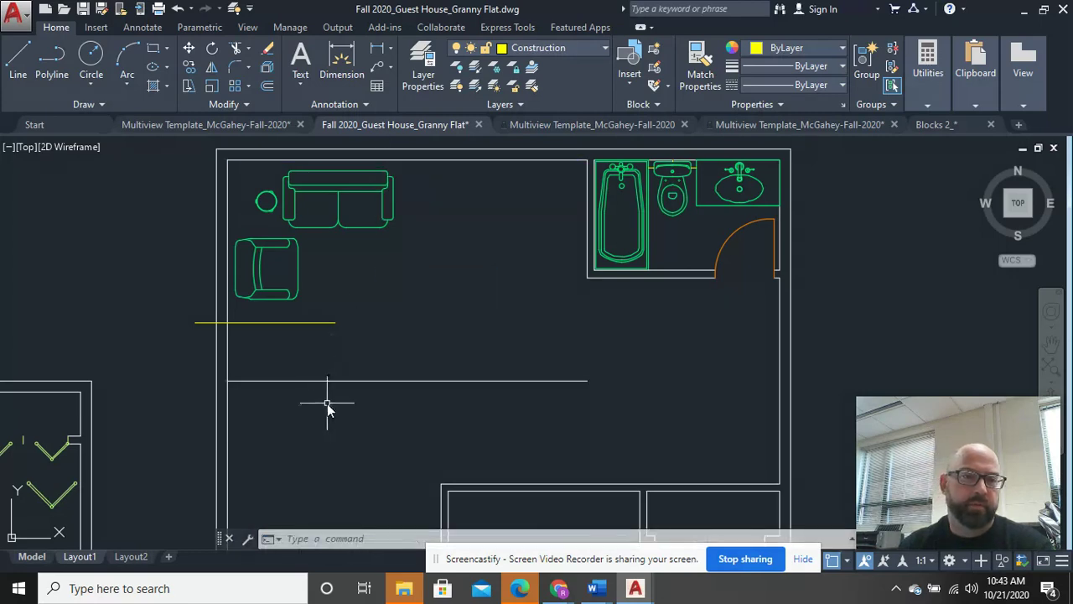
- Delete the horizontal interior wall line
mouse_move(328, 408)
middle_mouse_down()
mouse_move(269, 338)
mouse_move(278, 404)
middle_mouse_up()
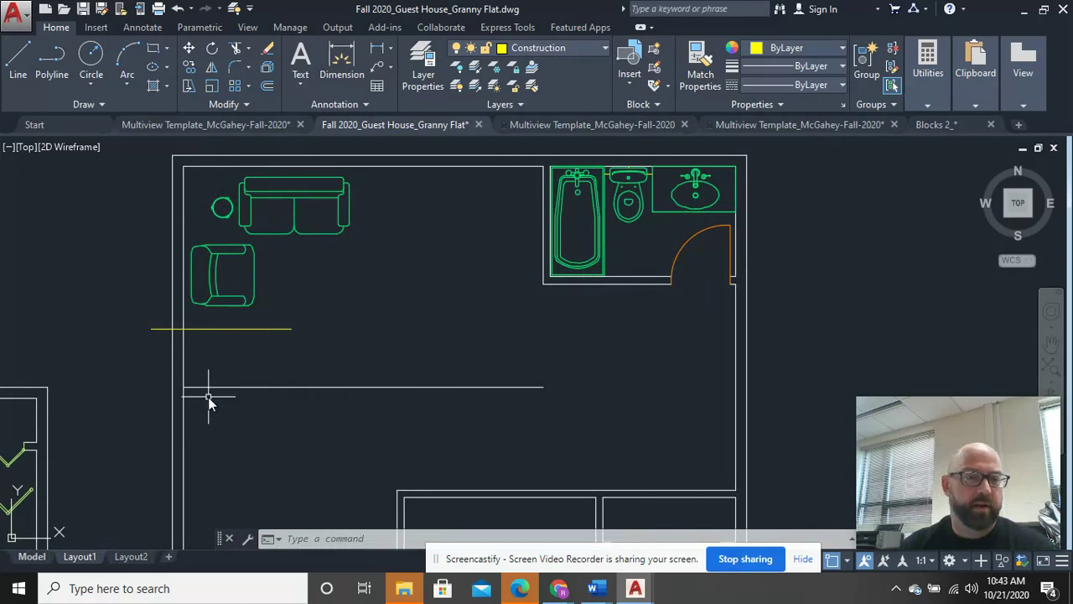
mouse_move(208, 398)
middle_mouse_down()
mouse_move(209, 285)
mouse_move(210, 349)
middle_mouse_up()
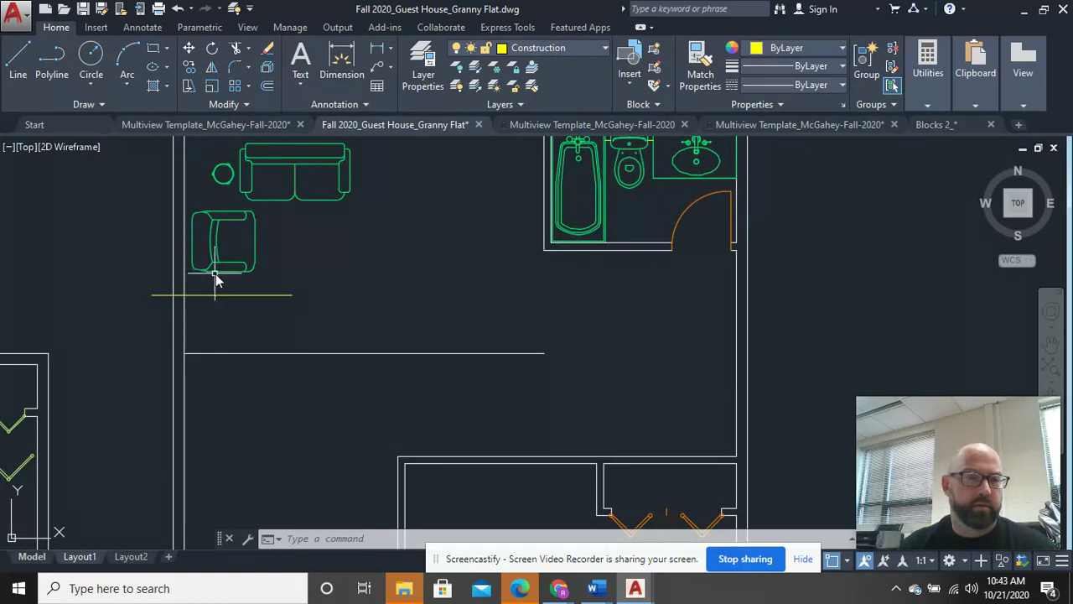
middle_click_drag(248, 303, 231, 344)
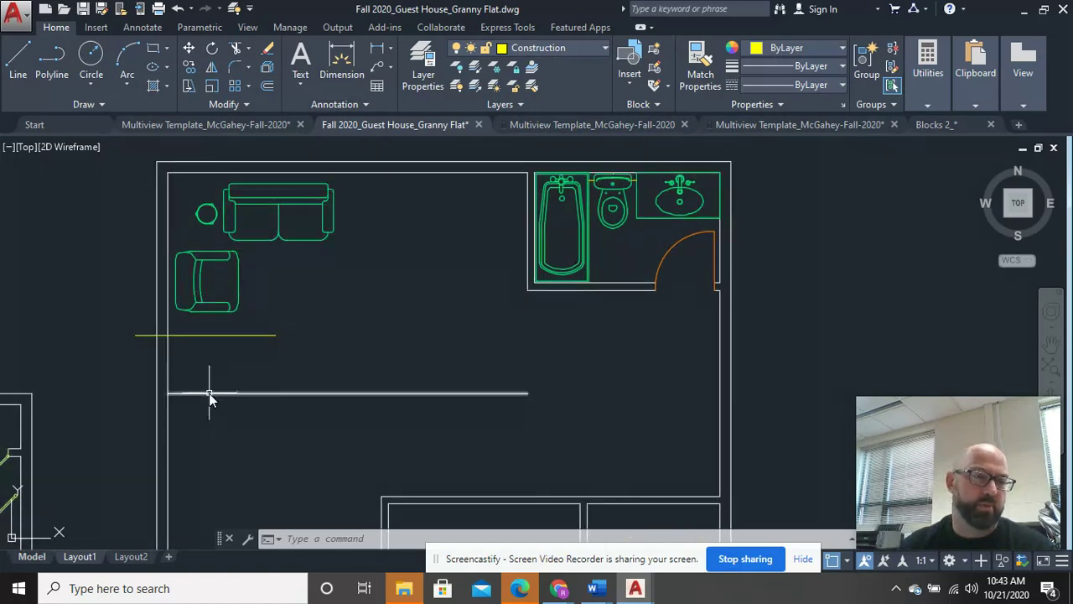
mouse_move(211, 394)
middle_mouse_down()
mouse_move(259, 283)
mouse_move(255, 341)
middle_mouse_up()
scroll(264, 291, "down", 2)
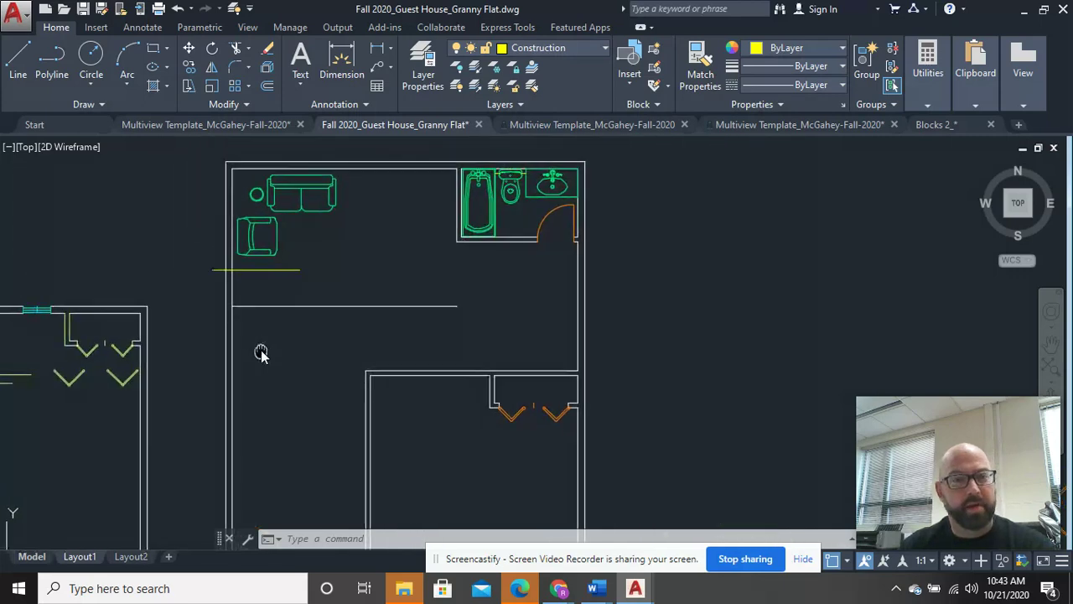
left_click(280, 299)
left_click(270, 306)
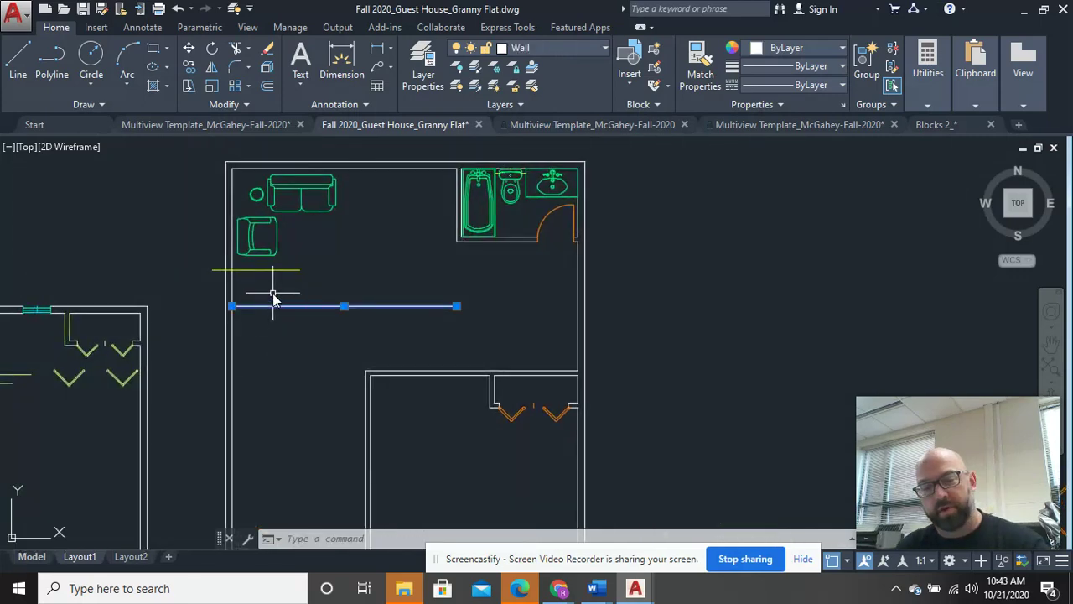
key("Delete")
- Offset the top wall 9' down to mark the sliding door's upper edge
type("o")
key("Return")
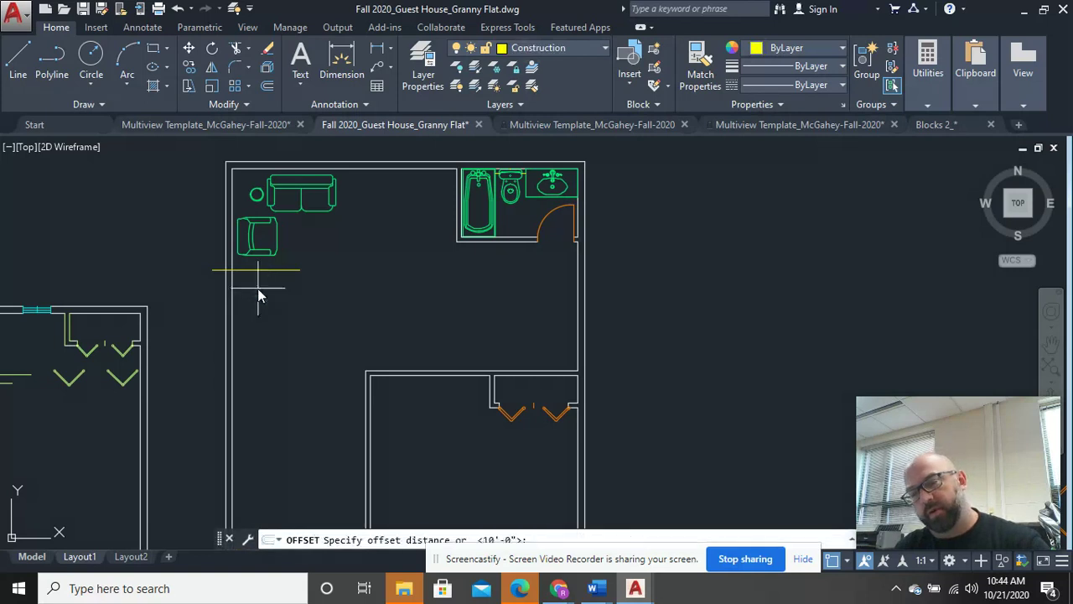
type("9")
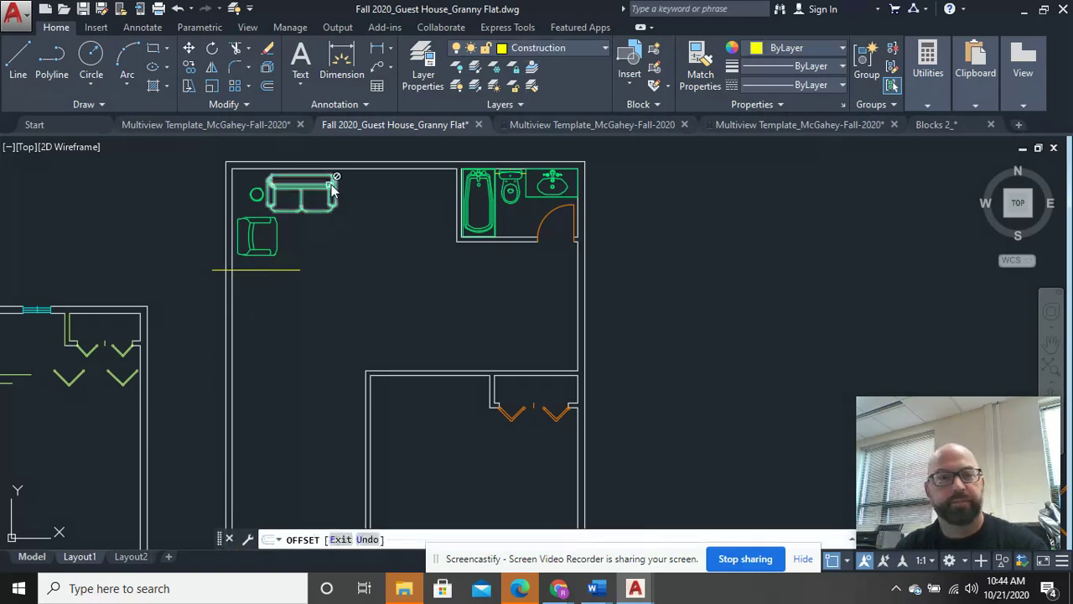
left_click(332, 191)
left_click(359, 172)
left_click(349, 280)
right_click(363, 241)
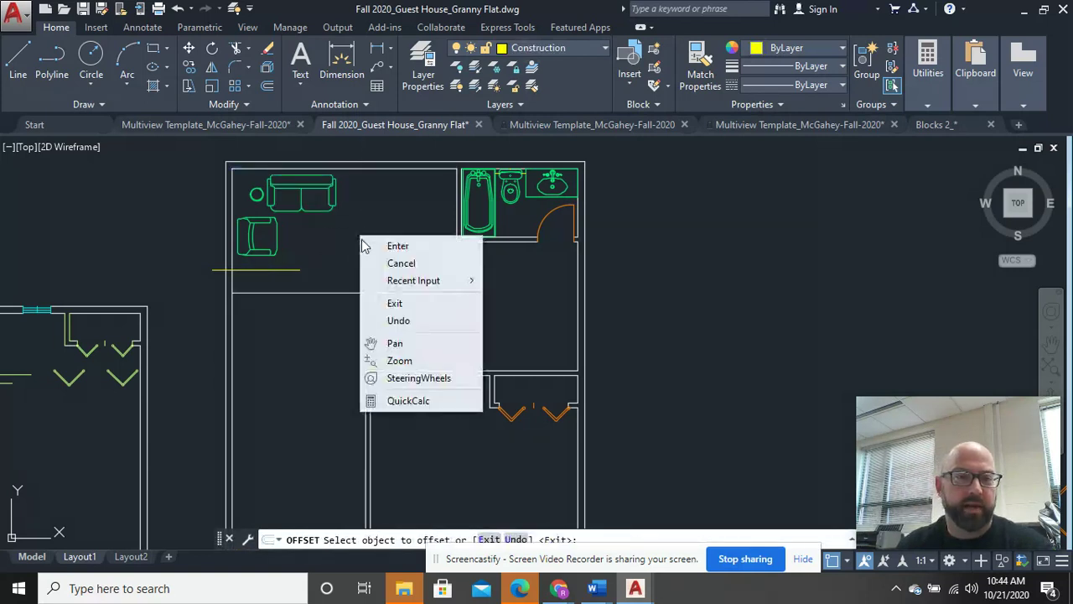
left_click(369, 251)
- Delete the short yellow construction line
scroll(241, 348, "up", 2)
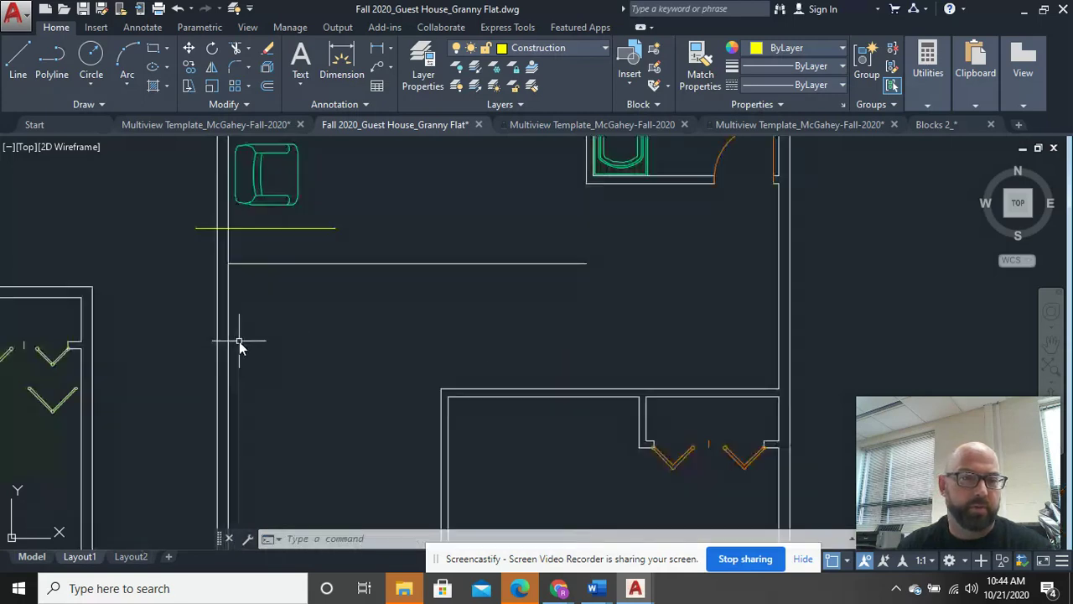
left_click(335, 229)
left_click(326, 249)
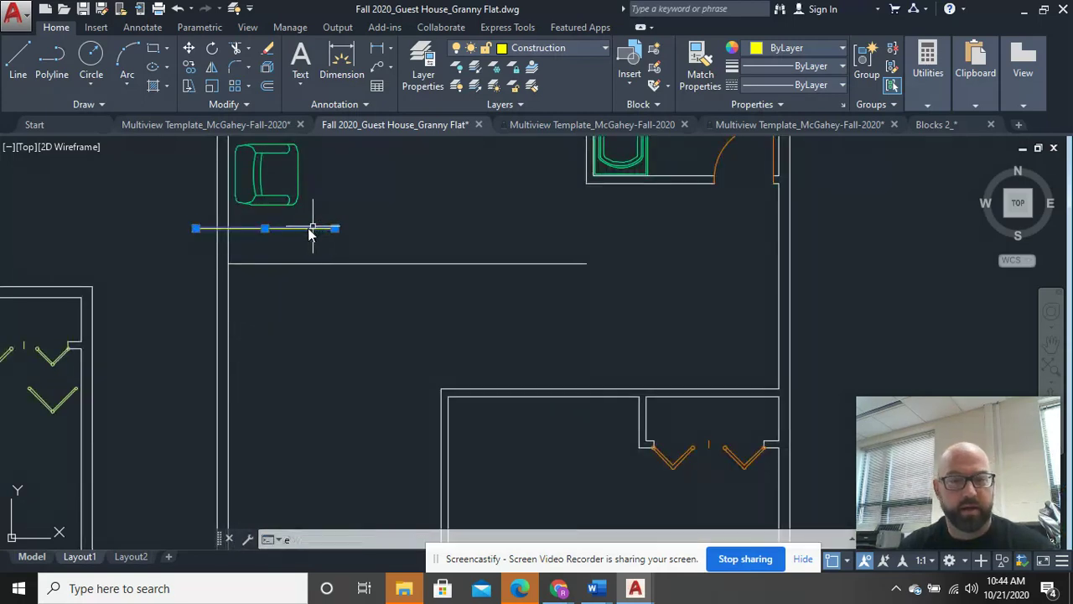
key("Delete")
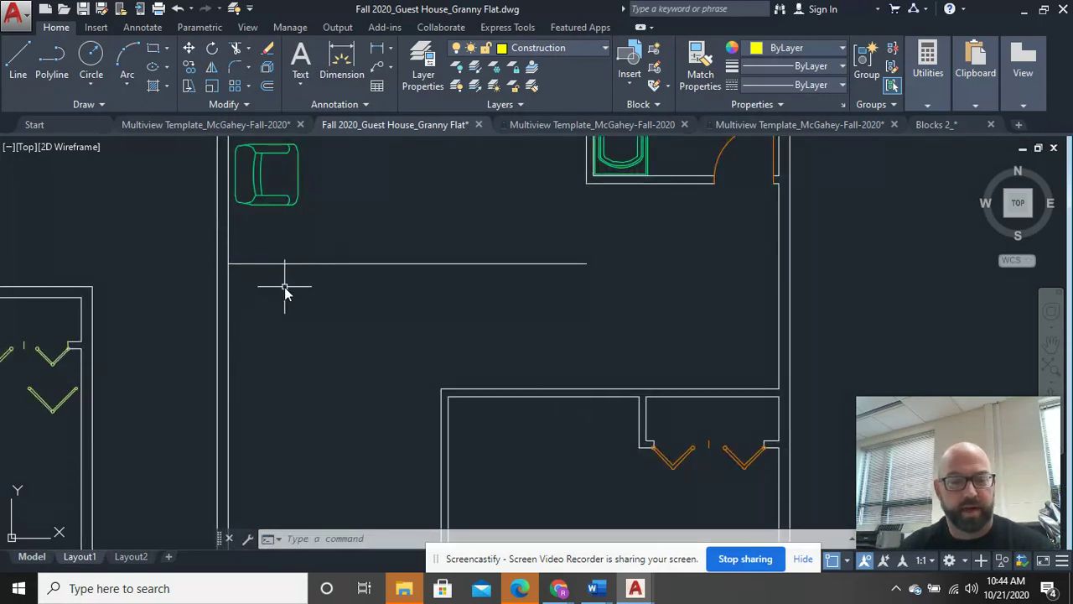
- Extend the horizontal line to the outer left wall
type("ex")
key("Return")
key("Return")
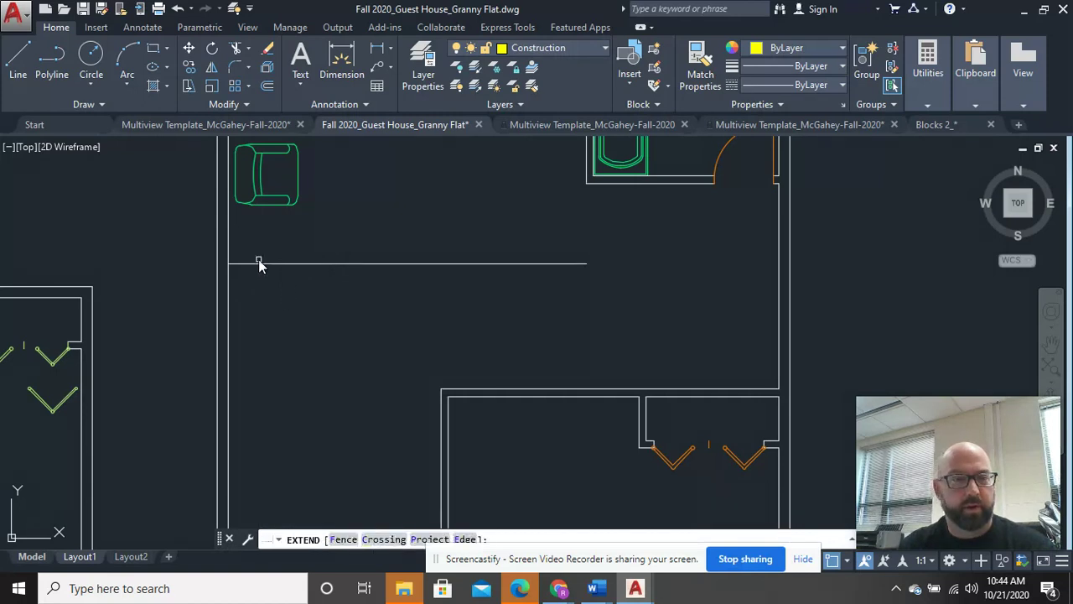
left_click(251, 265)
right_click(270, 311)
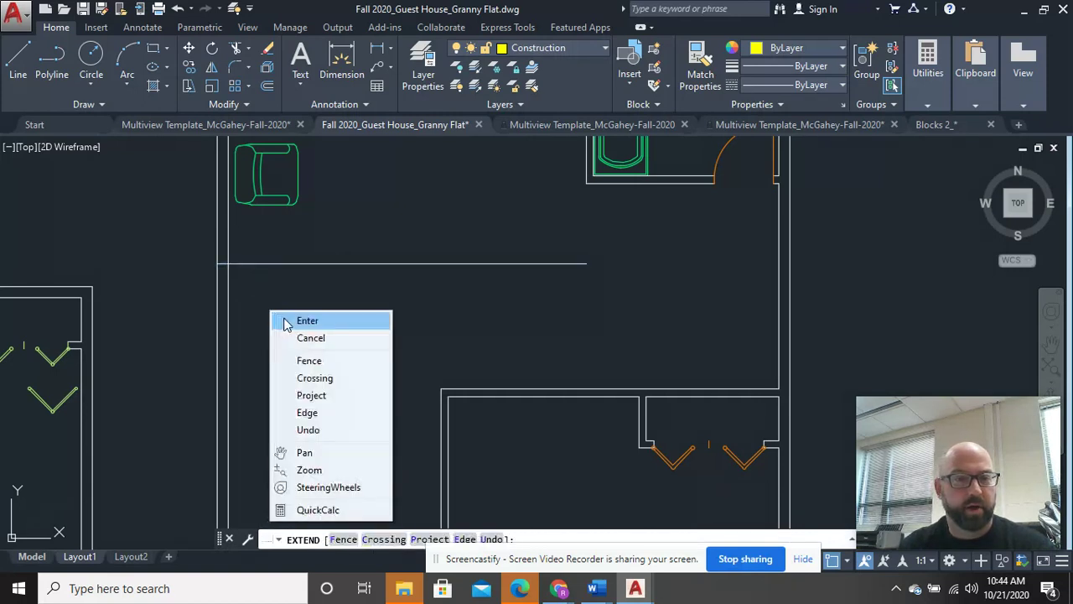
left_click(291, 319)
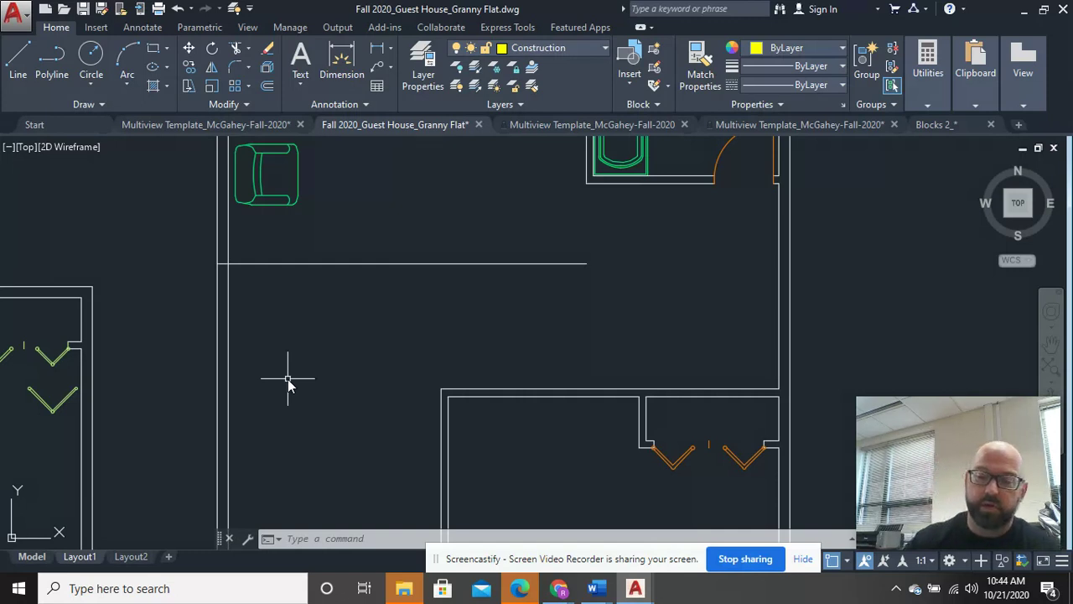
- Offset the extended horizontal line 9' below itself
type("o")
key("Return")
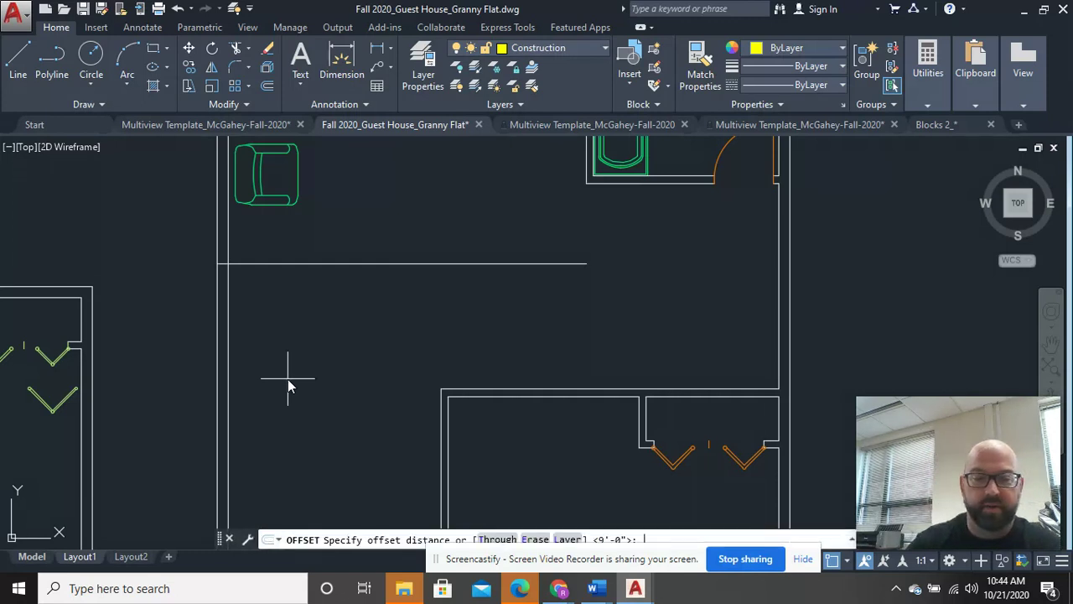
key("Return")
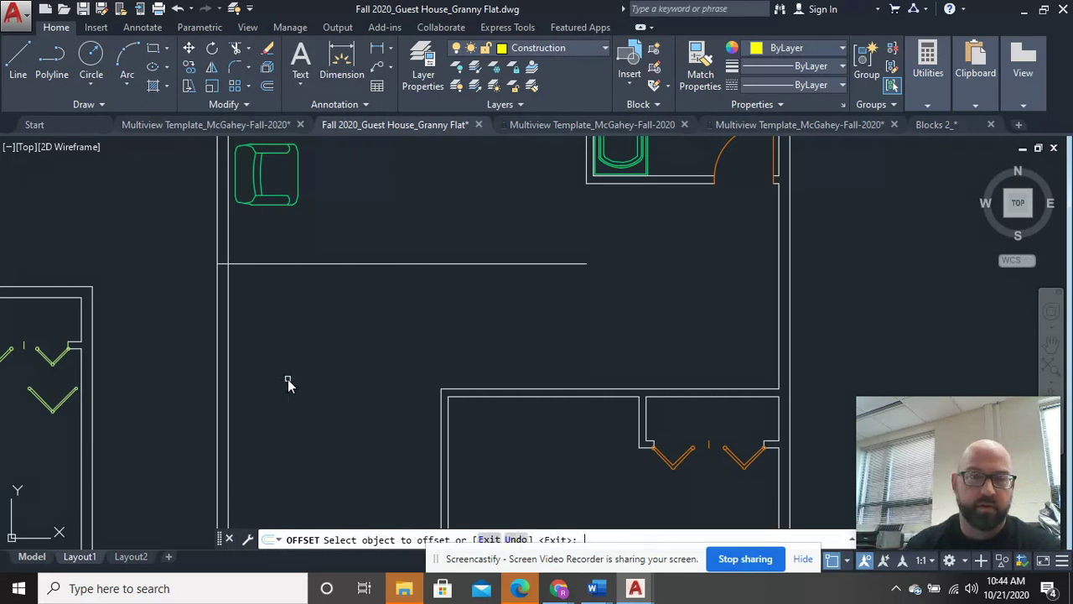
left_click(342, 264)
left_click(345, 373)
right_click(327, 275)
- Finish the offset, then trim the left wall lines between the two offset door lines
left_click(361, 286)
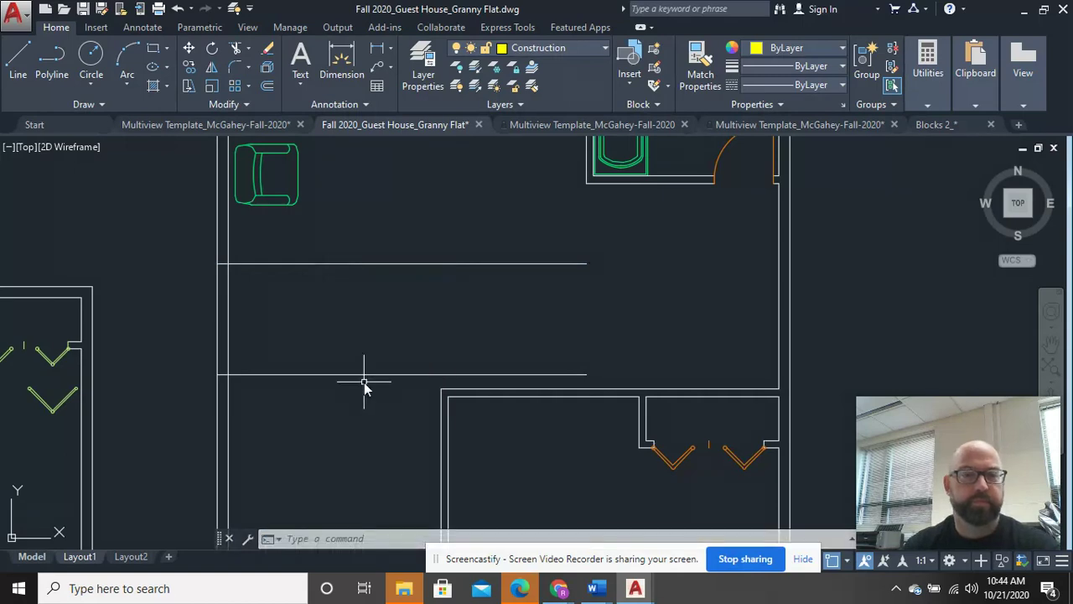
type("tr")
key("Return")
key("Return")
right_click(285, 335)
key("Escape")
key("Return")
key("Return")
left_click(285, 335)
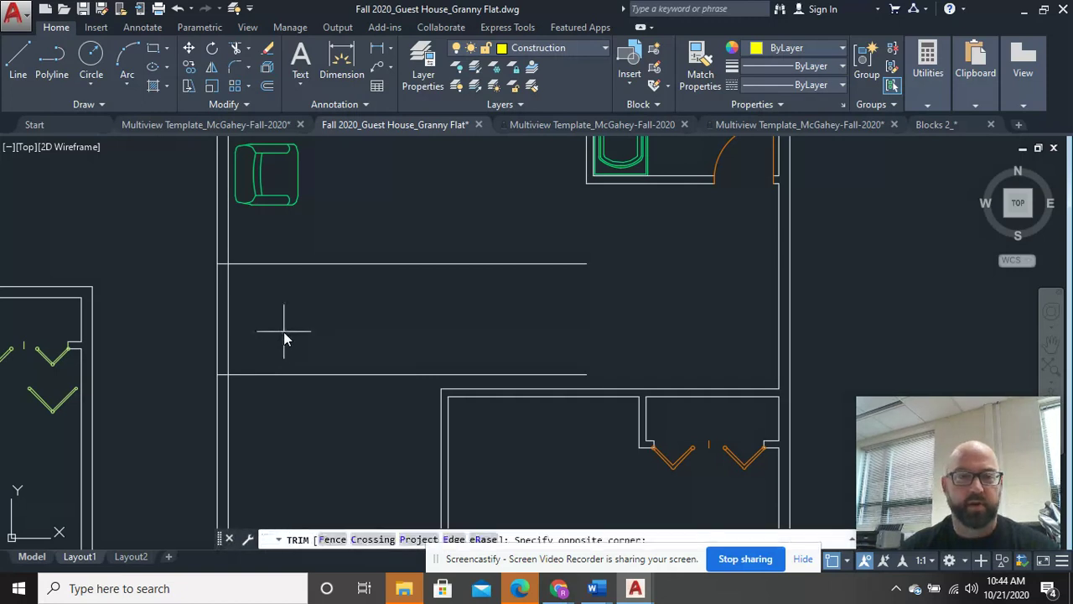
left_click(145, 298)
- Trim the horizontal line ends outside the wall, leaving only short end caps
left_click(306, 432)
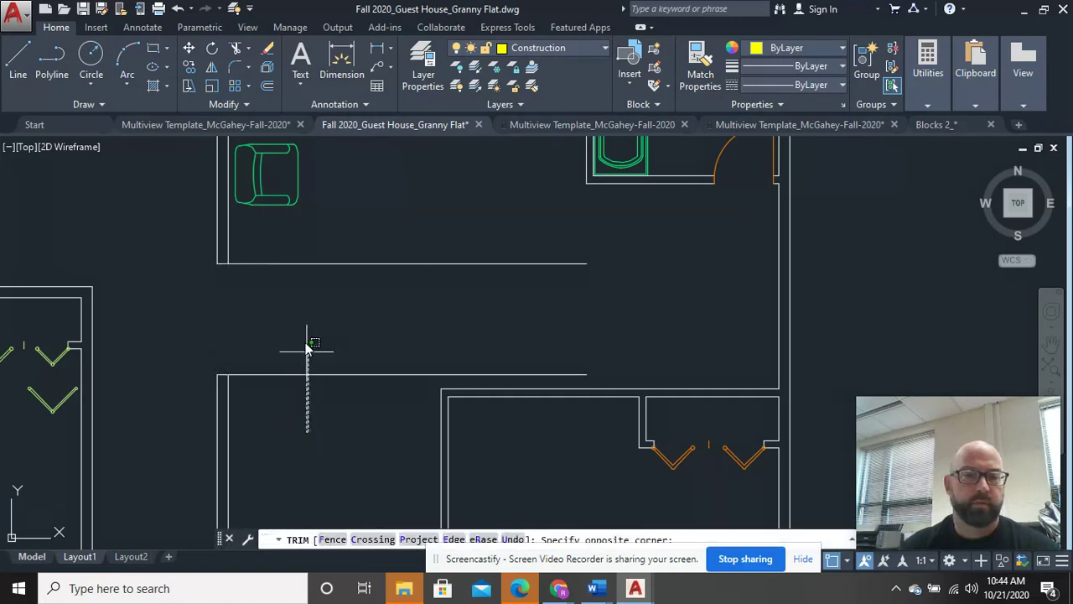
left_click(259, 248)
right_click(262, 255)
left_click(282, 267)
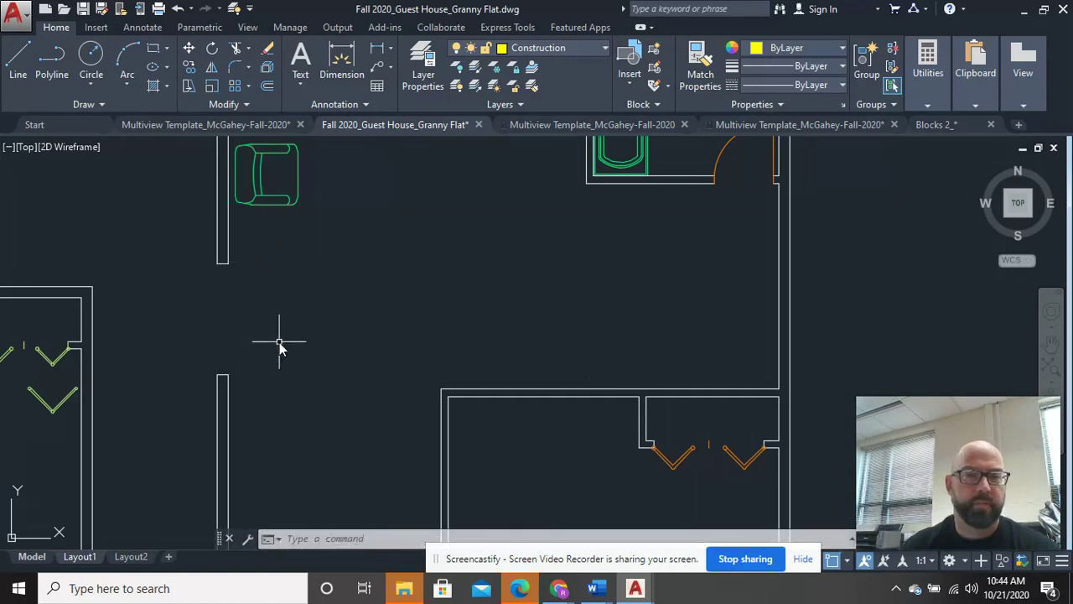
scroll(201, 382, "up", 3)
left_click(265, 392)
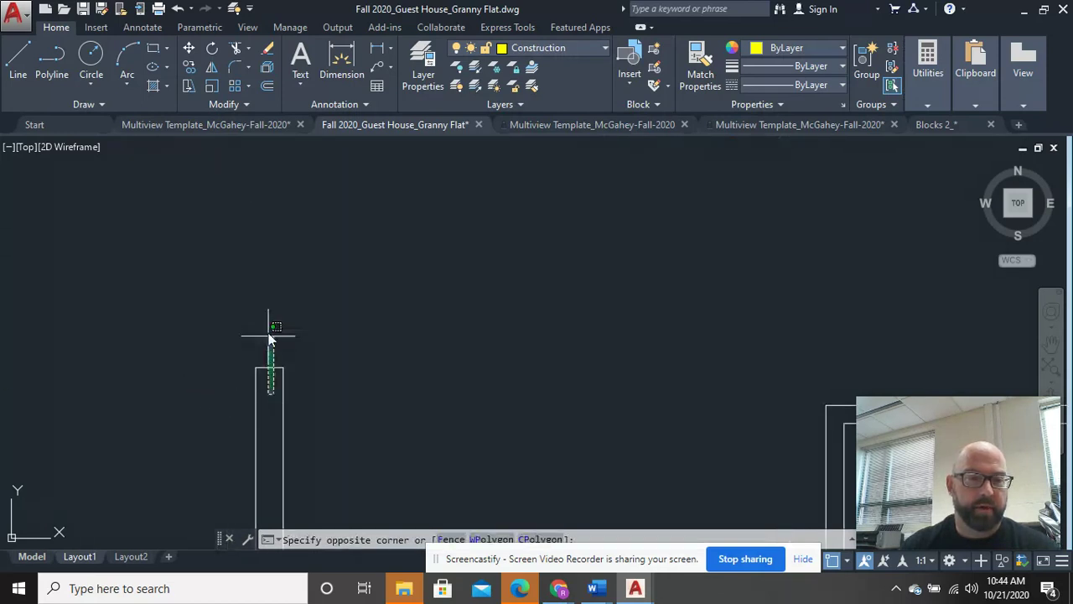
middle_click_drag(276, 216, 179, 479)
- Move the short wall end cap onto the Door layer
left_click(170, 334)
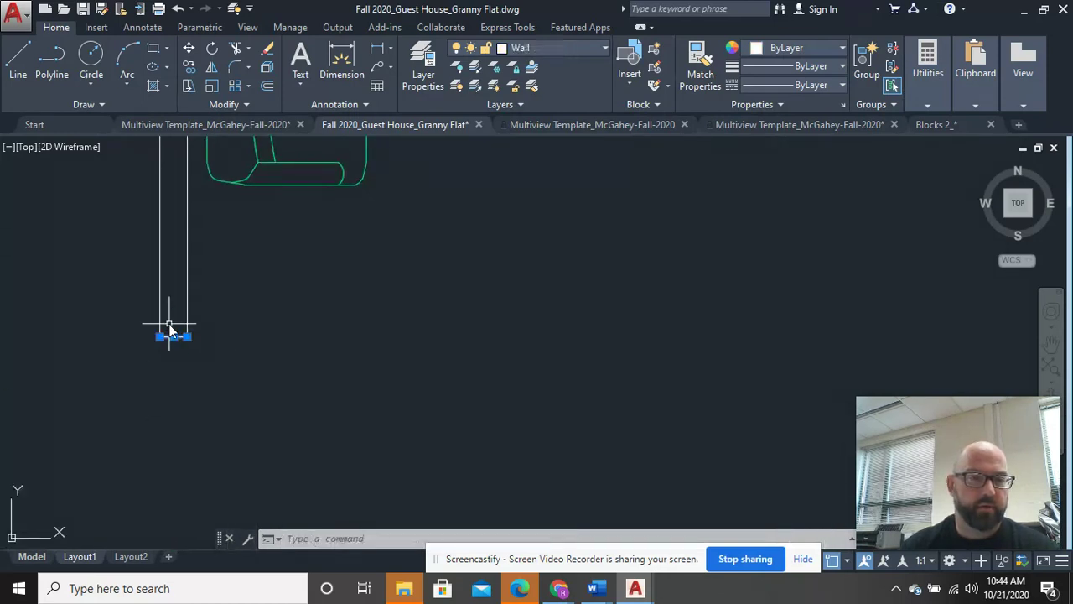
left_click(581, 47)
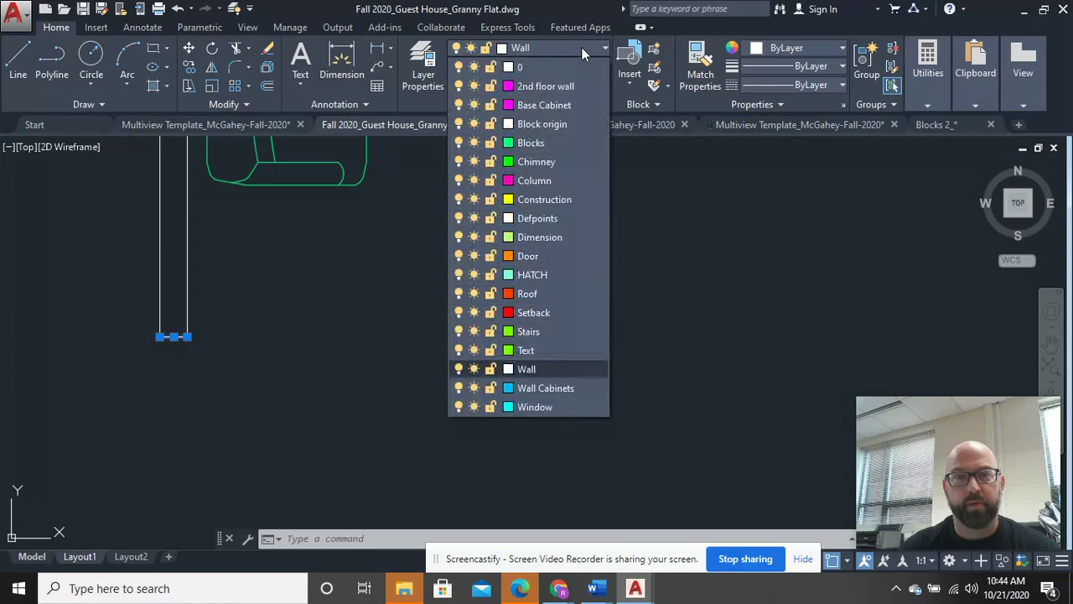
left_click(544, 255)
key("Escape")
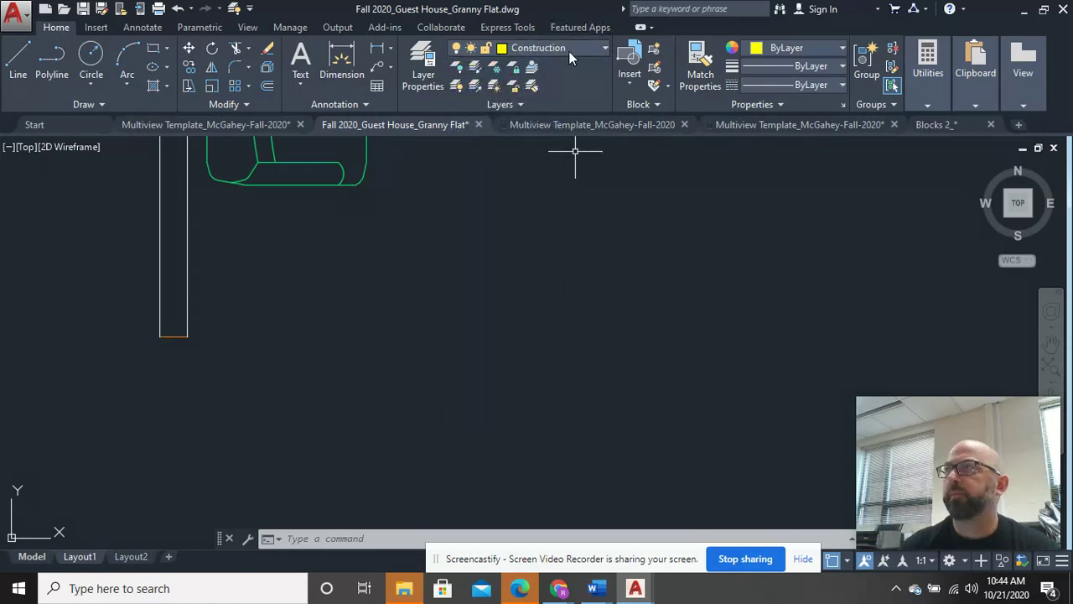
- Make Door the current layer
left_click(545, 48)
left_click(528, 256)
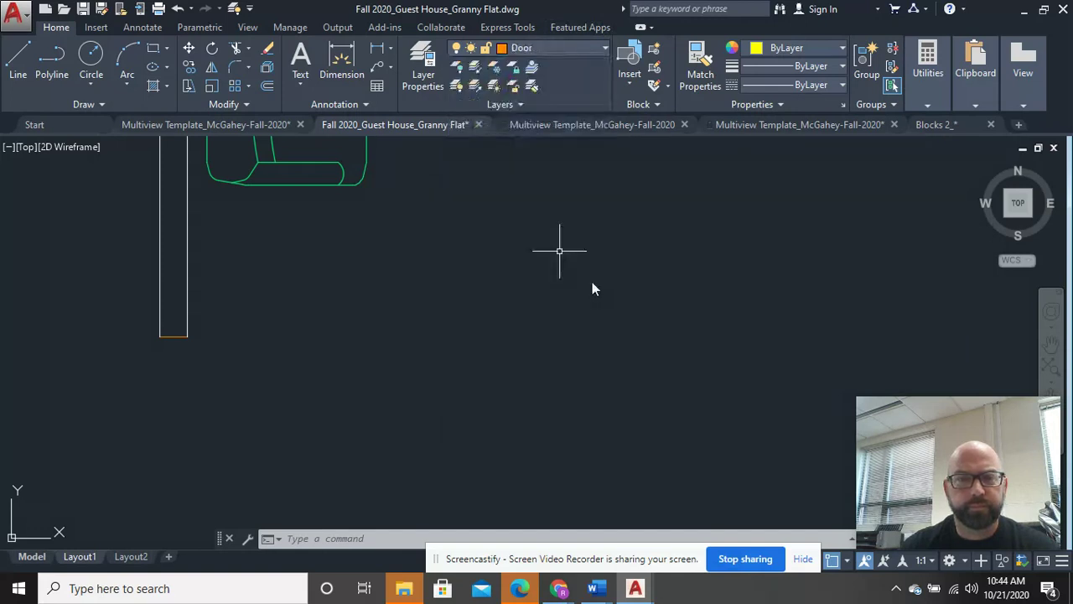
middle_click_drag(328, 268, 352, 144)
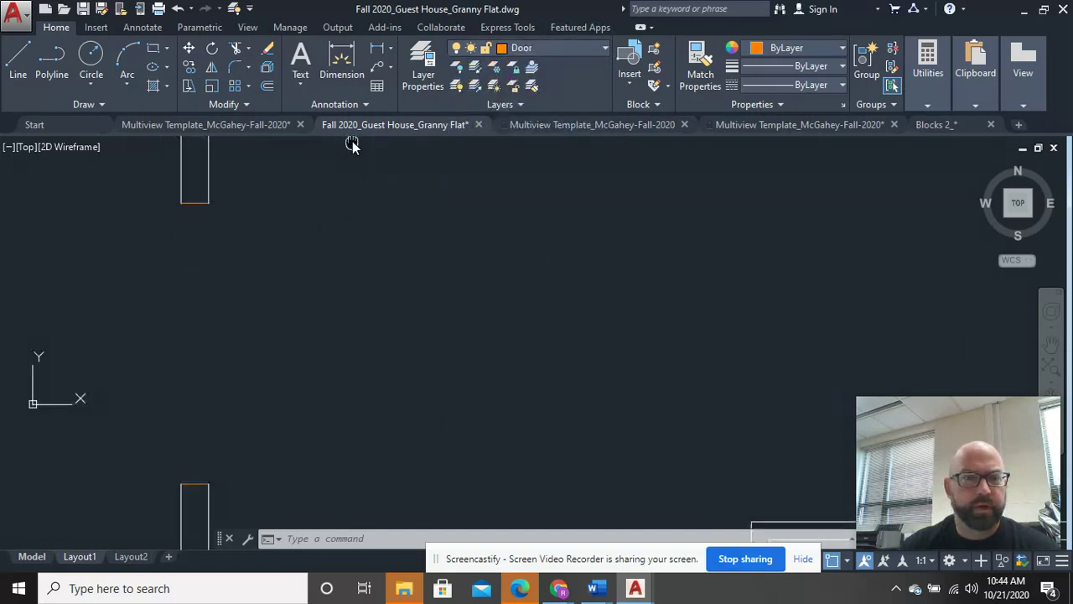
left_click(19, 58)
- Draw a Door-layer line across the opening from the upper end cap
left_click(194, 203)
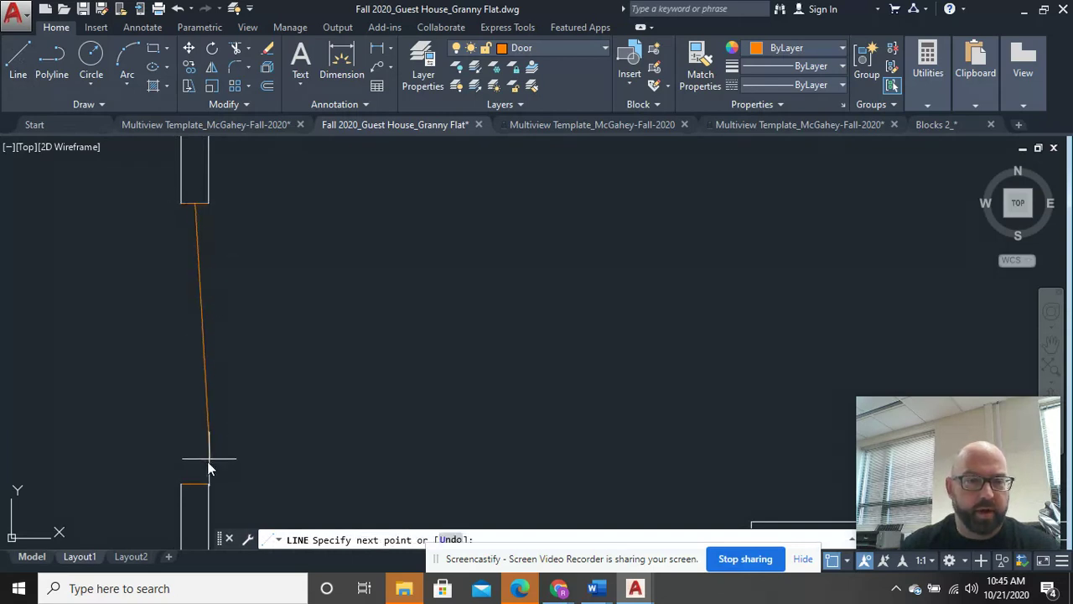
right_click(294, 359)
left_click(313, 360)
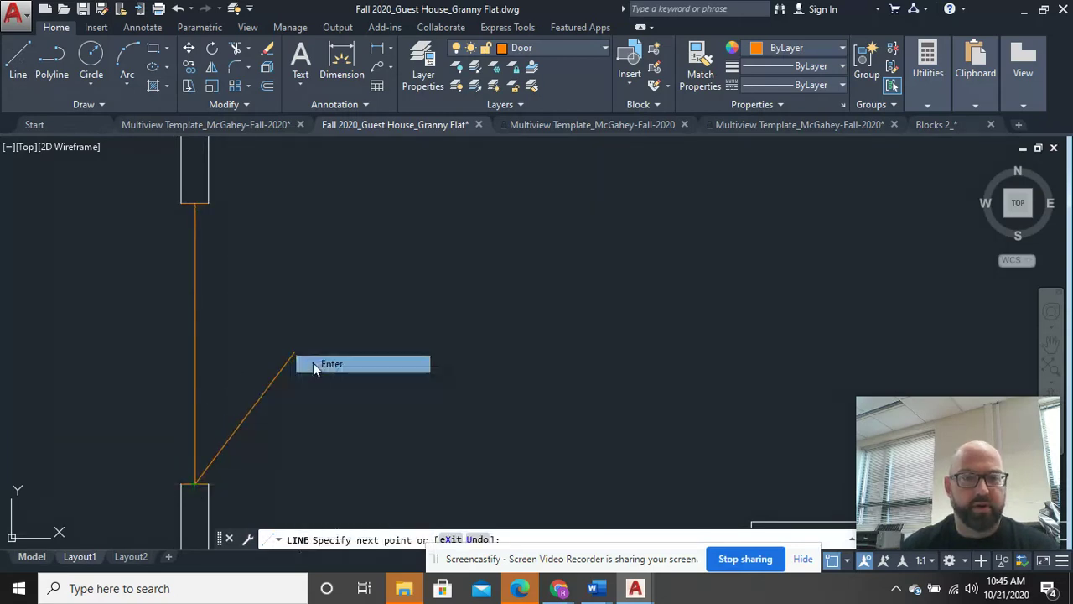
- Offset the door line 2 inches to both the right and left sides
type("o")
key("Return")
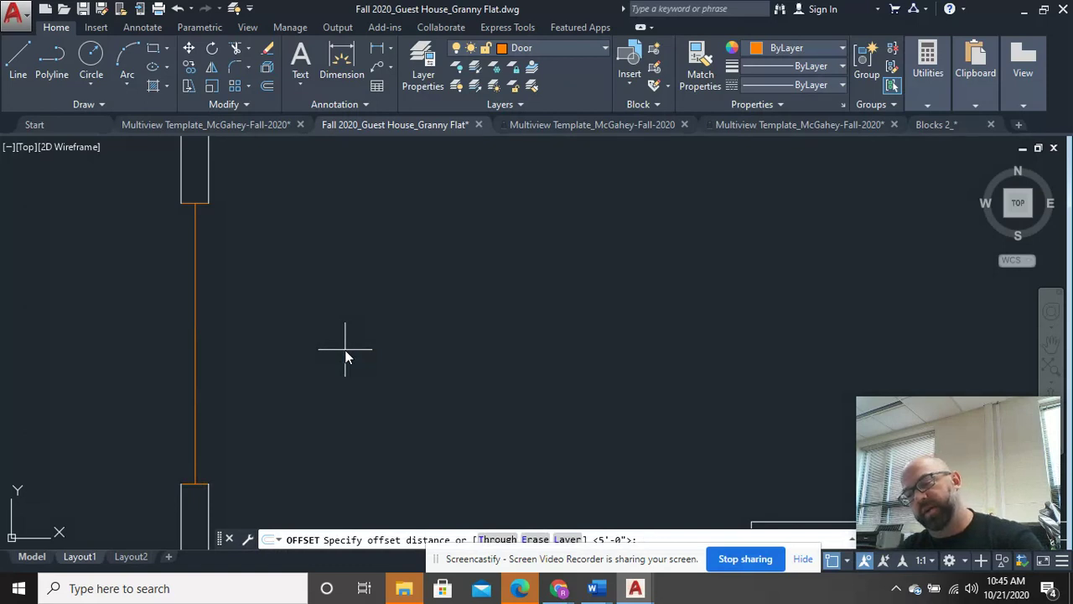
type("2")
key("Return")
left_click(196, 345)
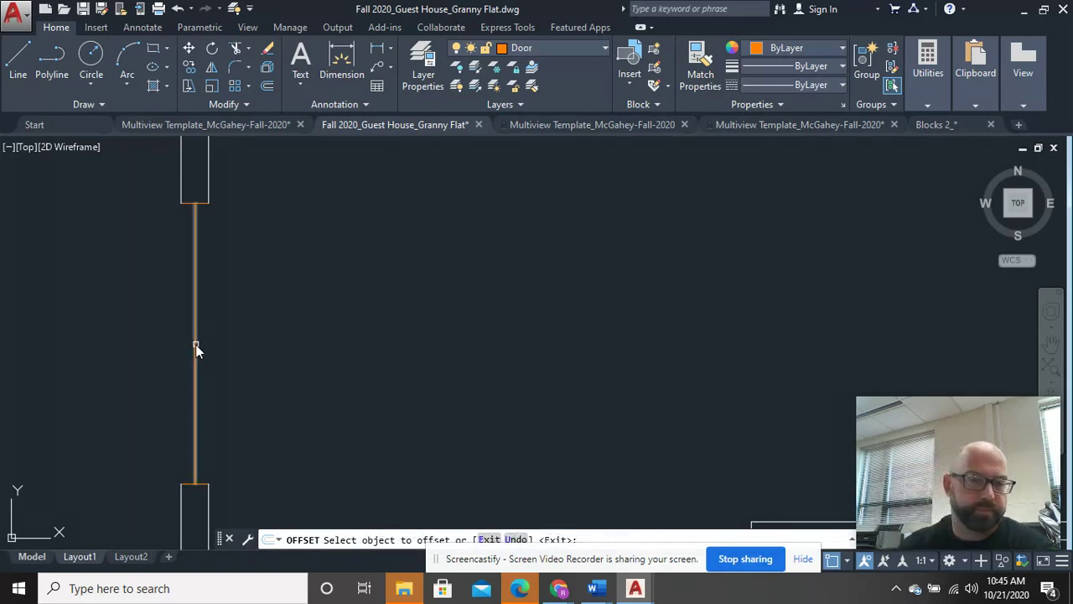
left_click(317, 342)
left_click(194, 338)
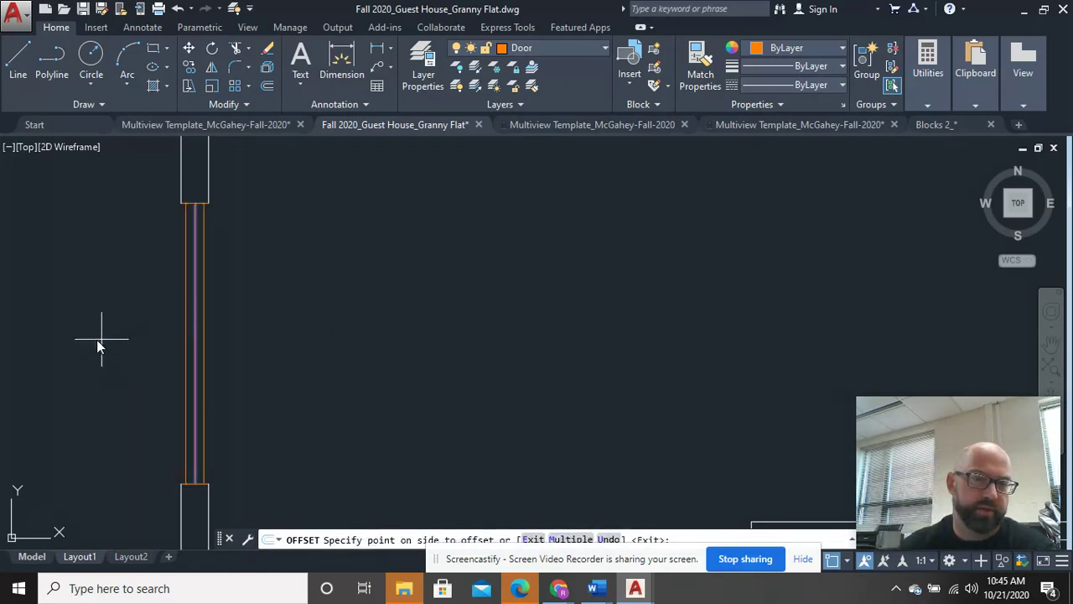
left_click(97, 344)
right_click(293, 284)
left_click(324, 294)
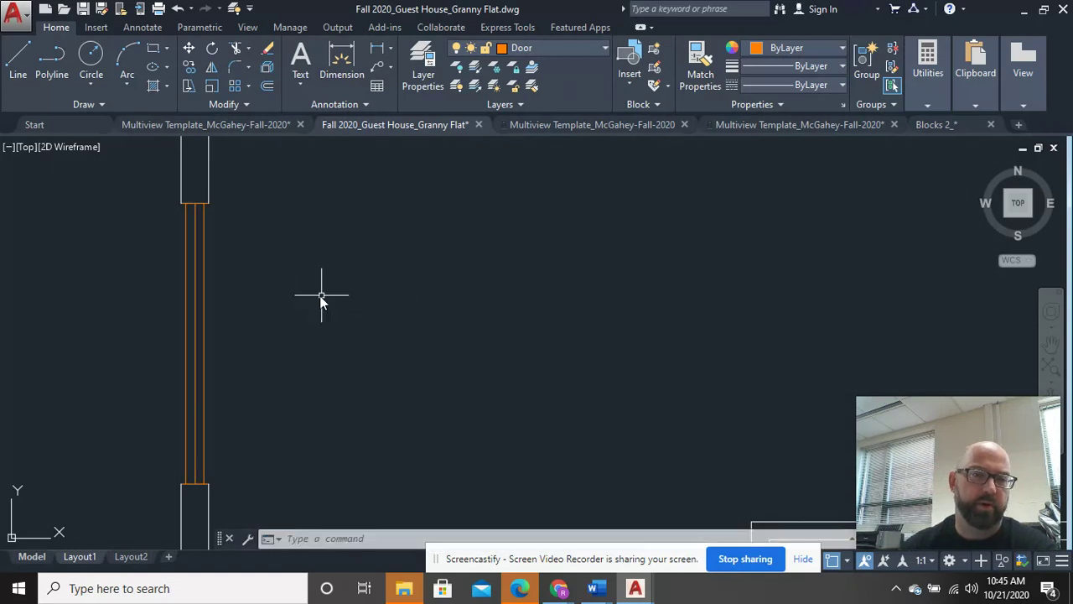
- Pan along the left wall until the whole sliding door is visible
middle_click_drag(324, 372, 262, 264)
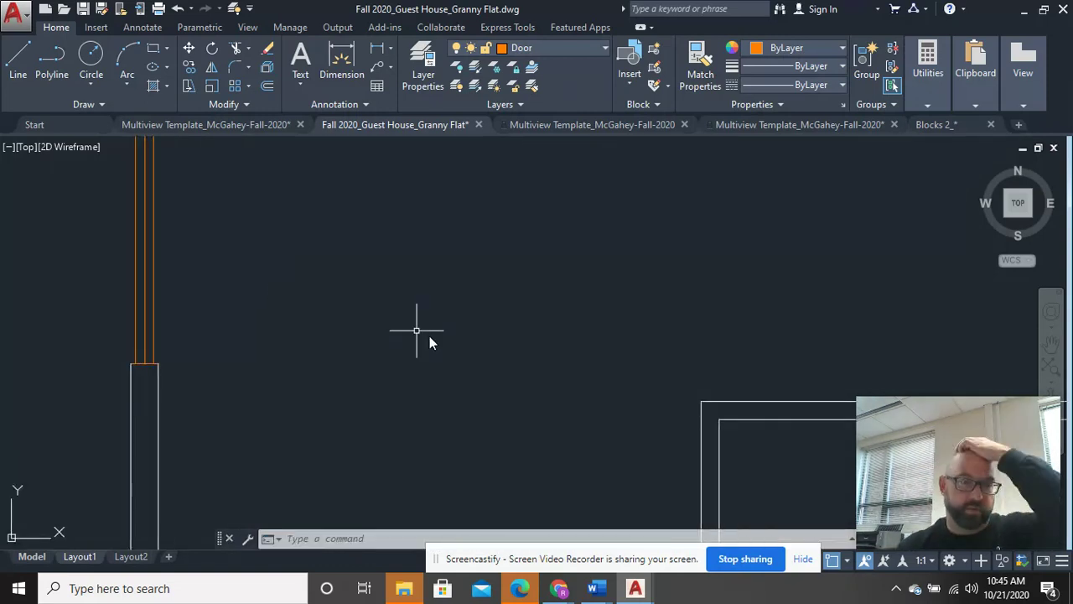
middle_click_drag(443, 359, 442, 358)
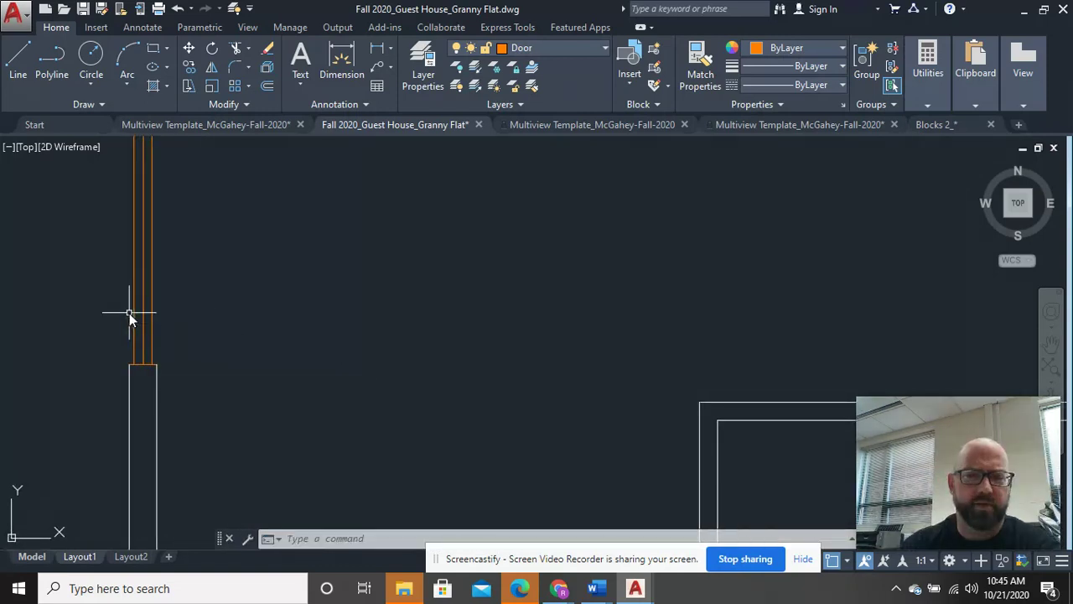
middle_click_drag(524, 371, 519, 370)
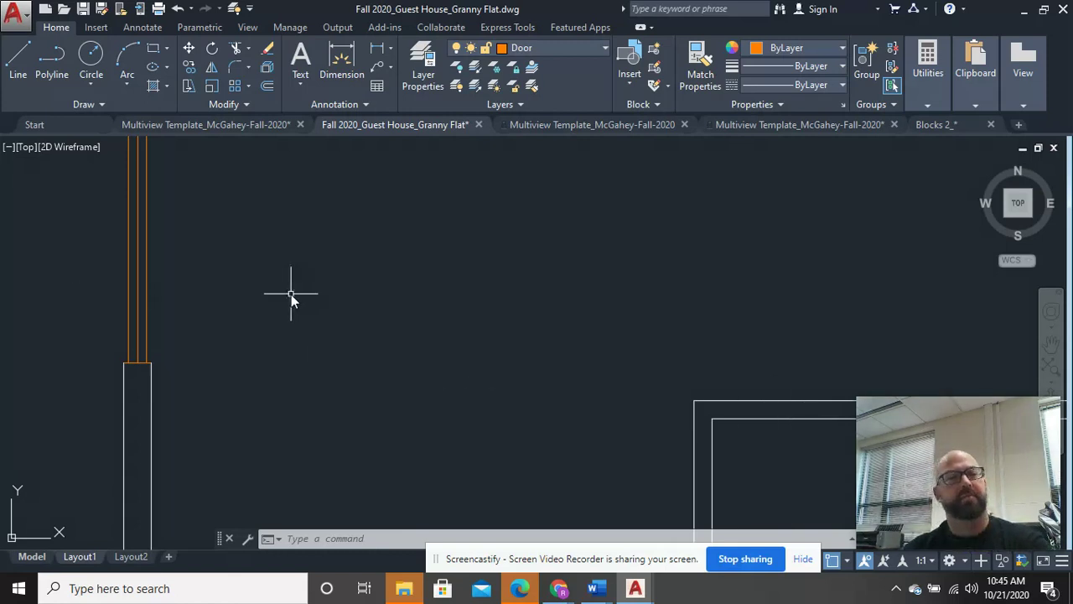
middle_click_drag(117, 249, 228, 345)
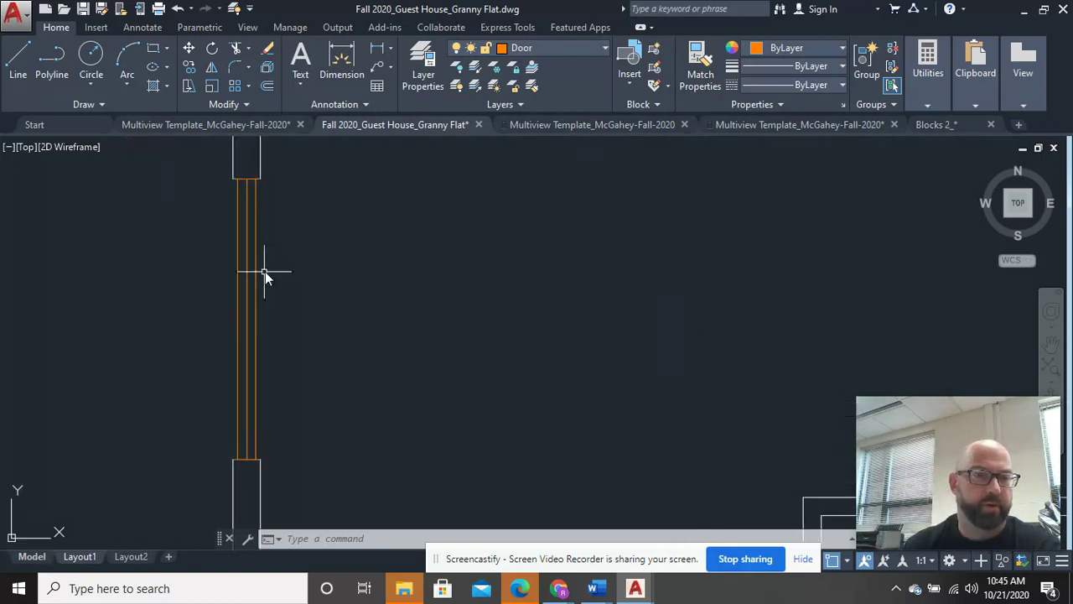
- Draw a short line across the middle of the sliding door
left_click(20, 59)
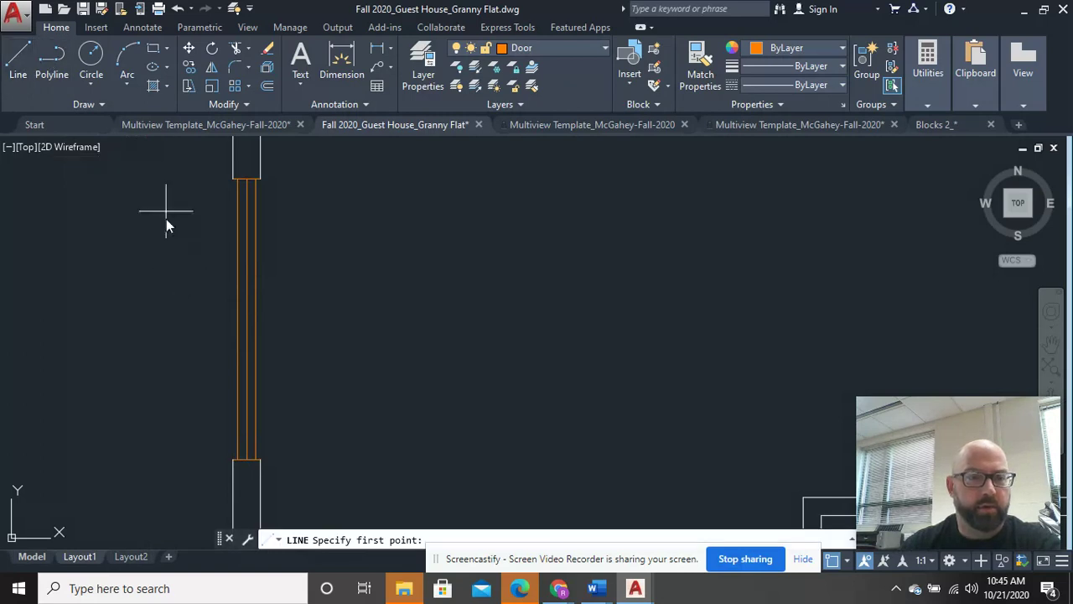
left_click(238, 320)
right_click(301, 265)
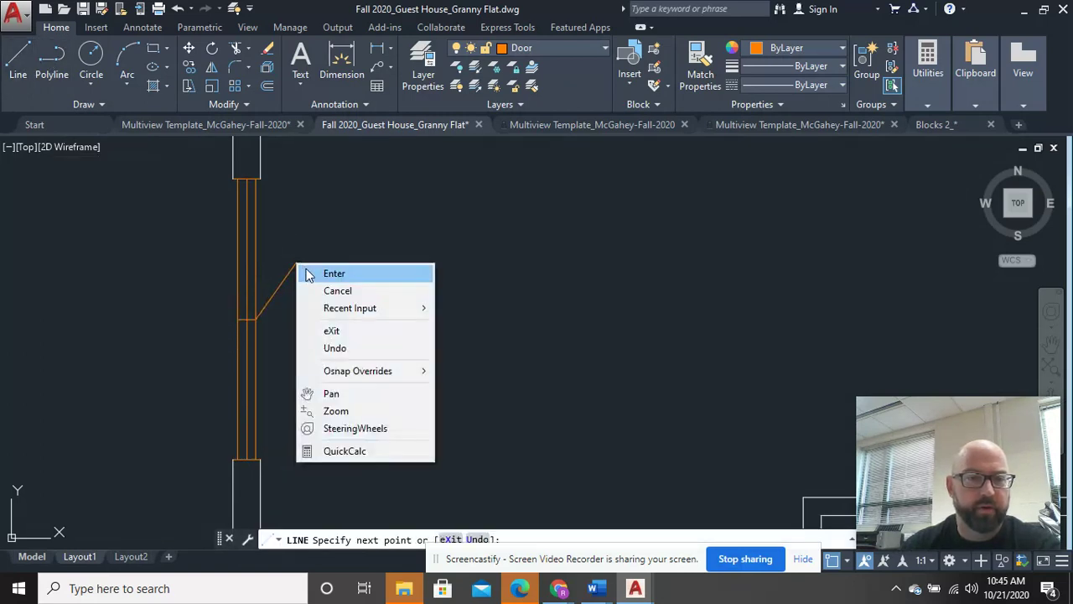
left_click(333, 273)
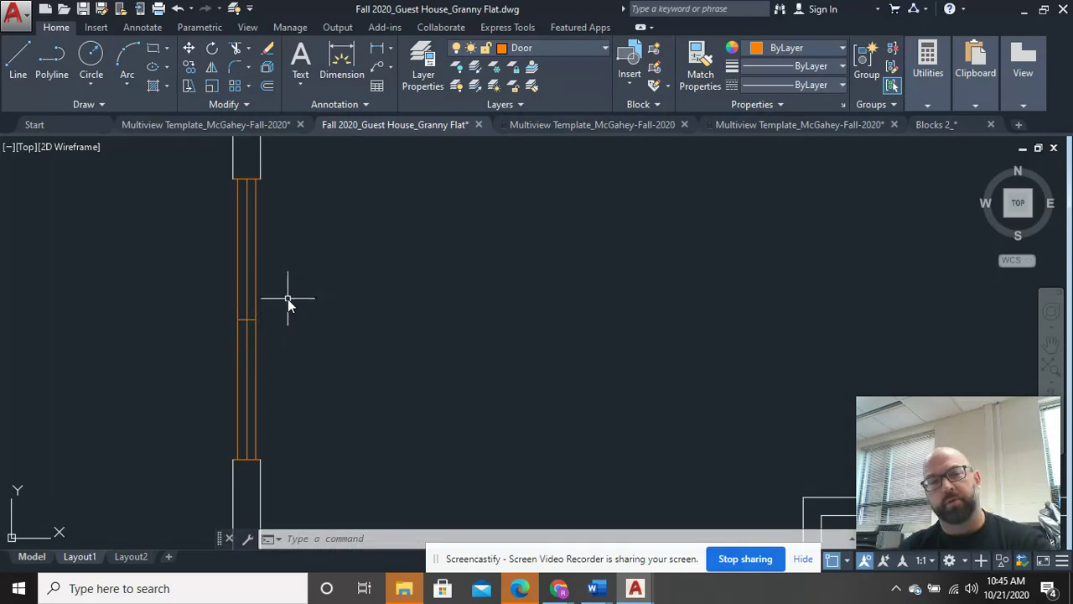
scroll(288, 299, "up", 1)
- Offset the short line by 2 to make copies above and below it
type("o")
key("Return")
type("2")
key("Return")
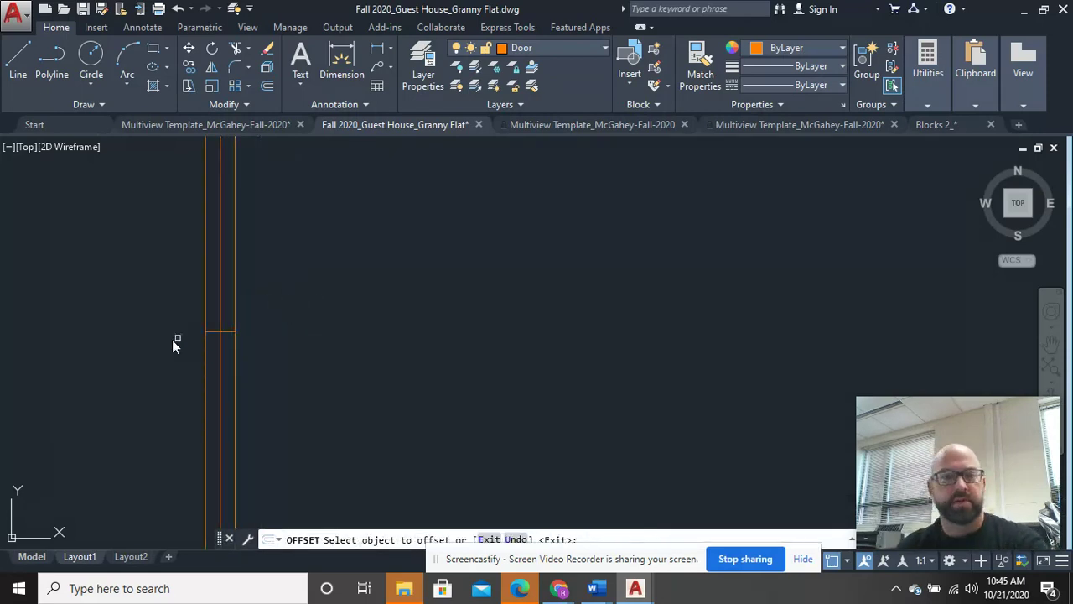
left_click(228, 332)
left_click(229, 230)
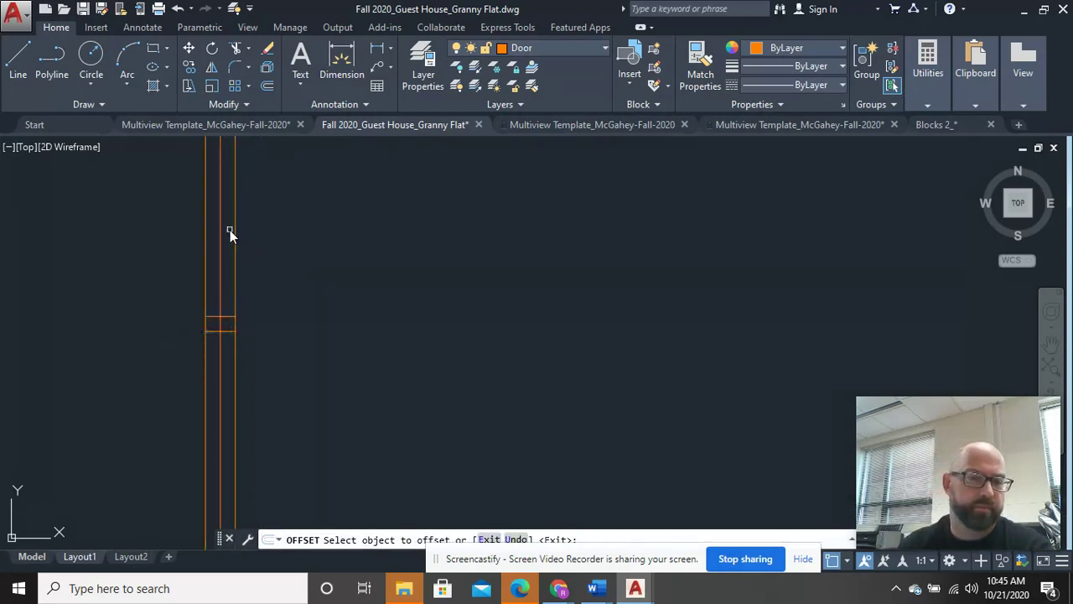
left_click(227, 331)
left_click(249, 324)
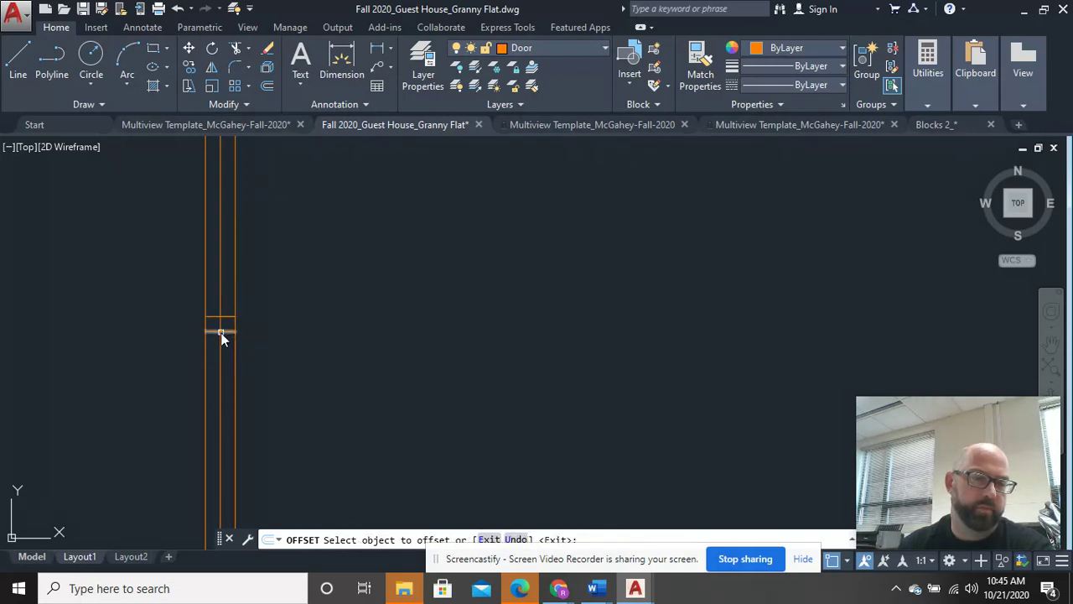
left_click(220, 332)
left_click(214, 395)
right_click(264, 315)
left_click(280, 322)
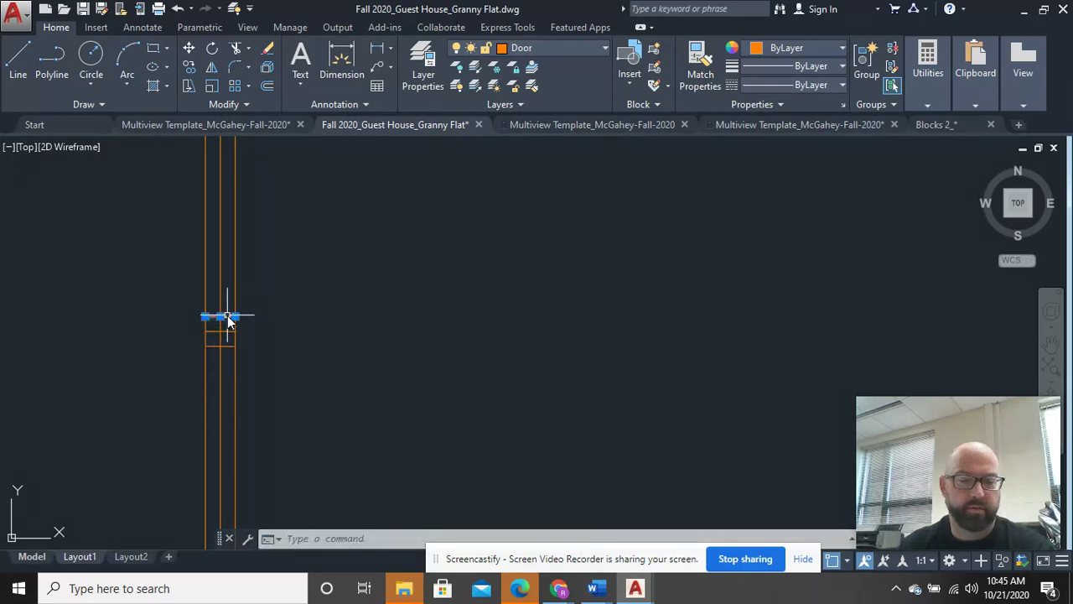
- Check one of the short cross lines, then zoom back out
key("Escape")
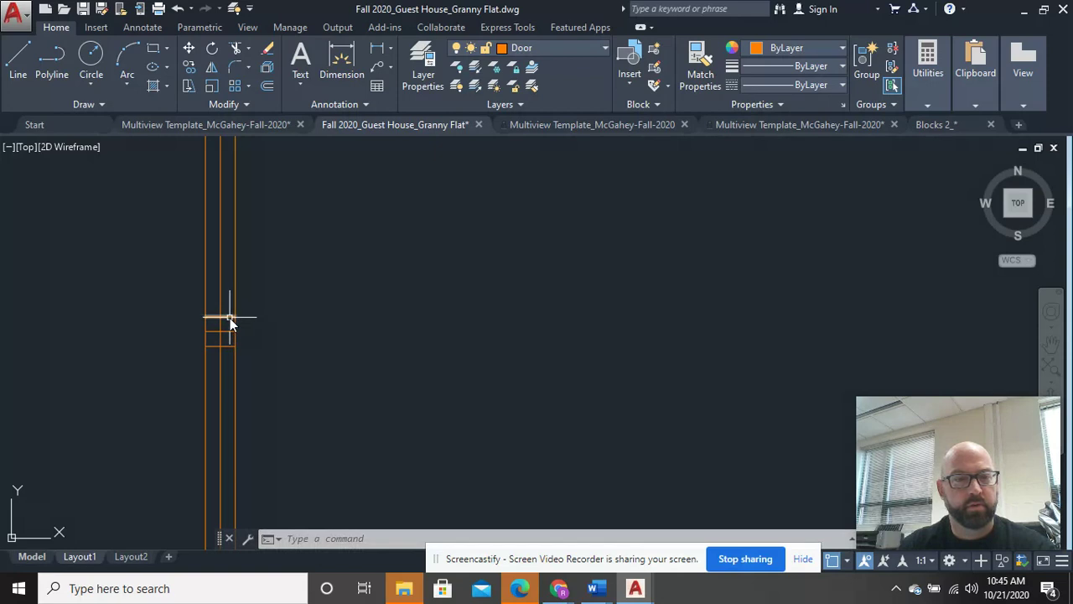
left_click(229, 318)
key("Escape")
scroll(337, 321, "down", 1)
middle_click_drag(336, 322, 332, 294)
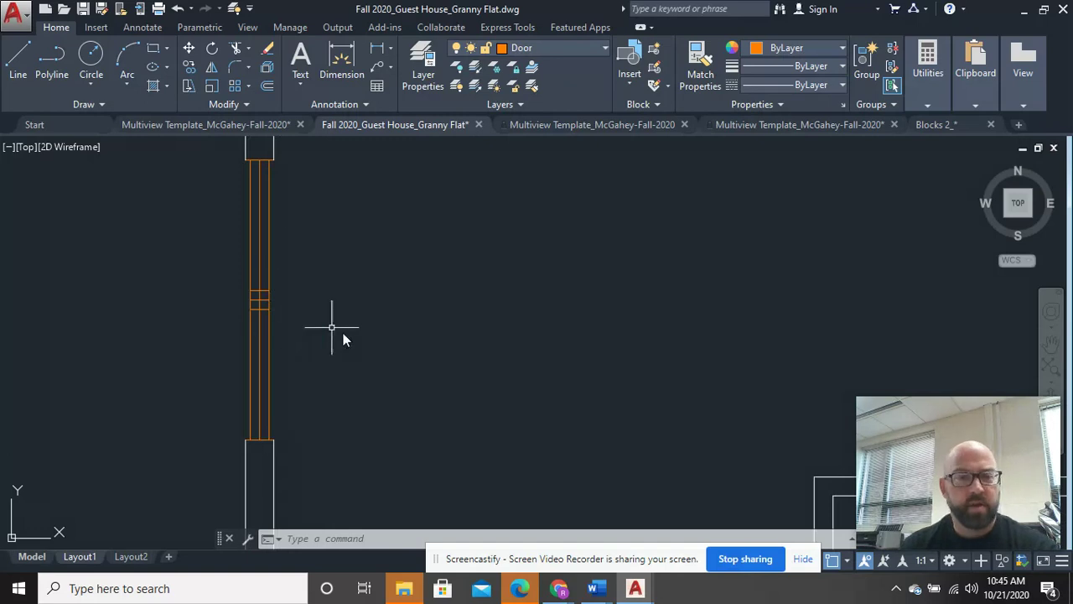
scroll(383, 354, "down", 2)
- Draw two short vertical lines inside the room
middle_click_drag(424, 364, 351, 440)
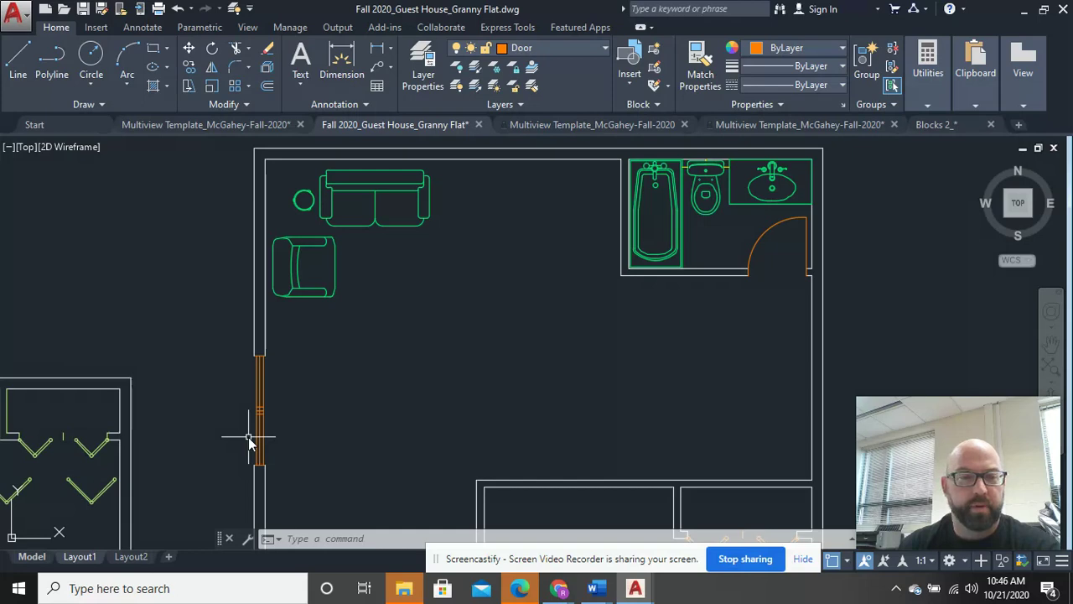
left_click(18, 61)
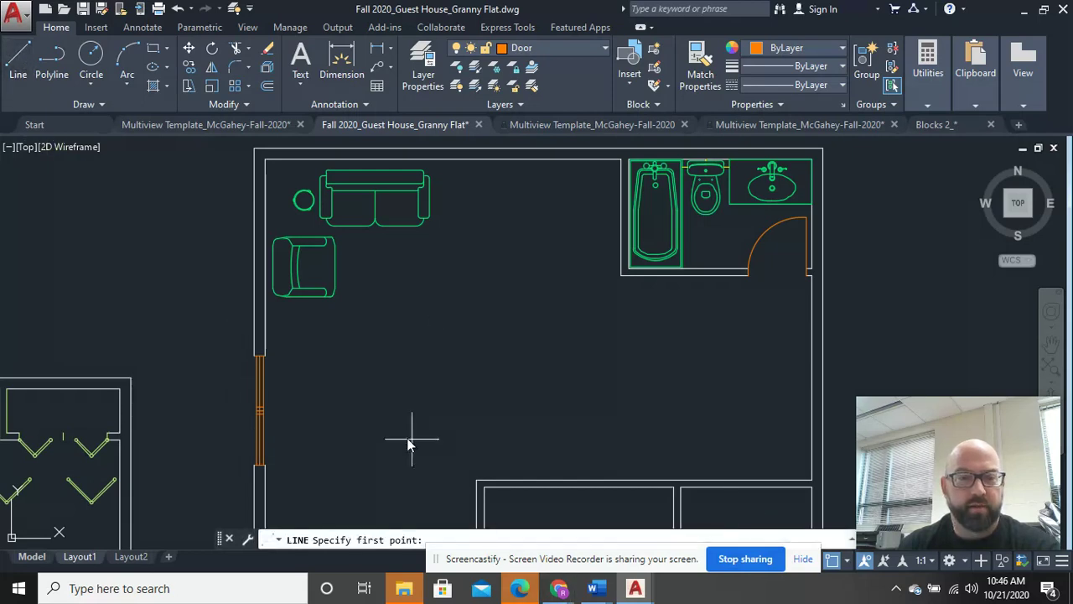
left_click(367, 486)
left_click(367, 411)
right_click(413, 411)
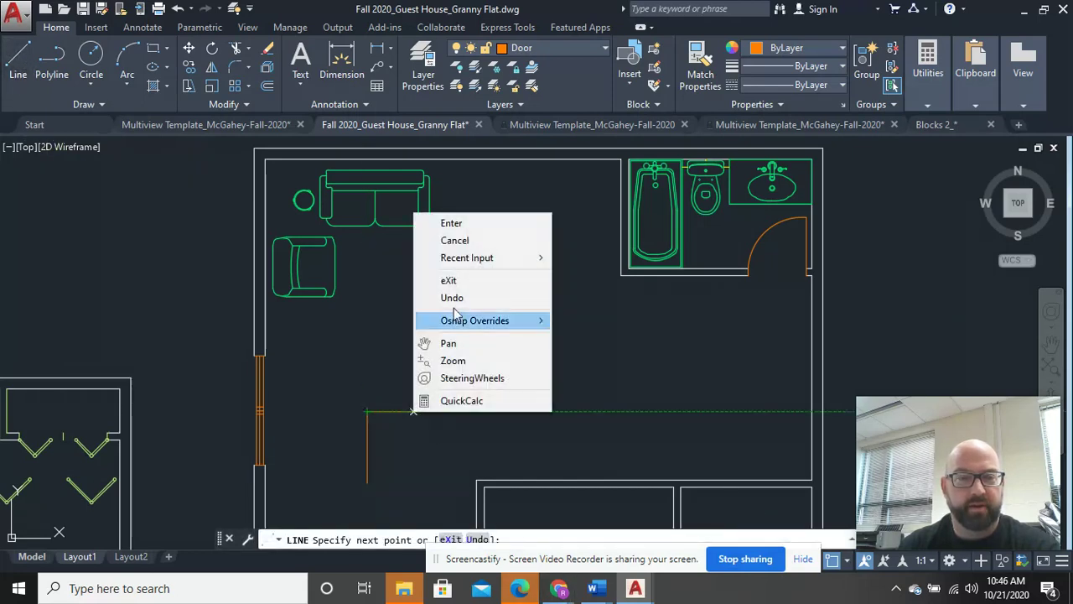
left_click(473, 222)
right_click(473, 232)
left_click(490, 239)
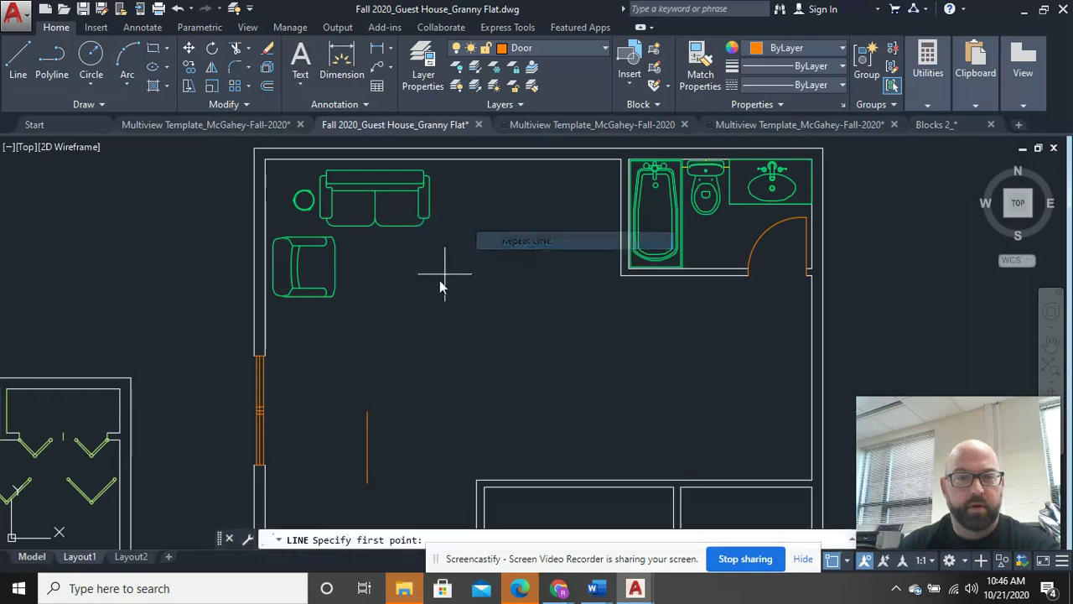
left_click(380, 428)
left_click(379, 331)
right_click(416, 348)
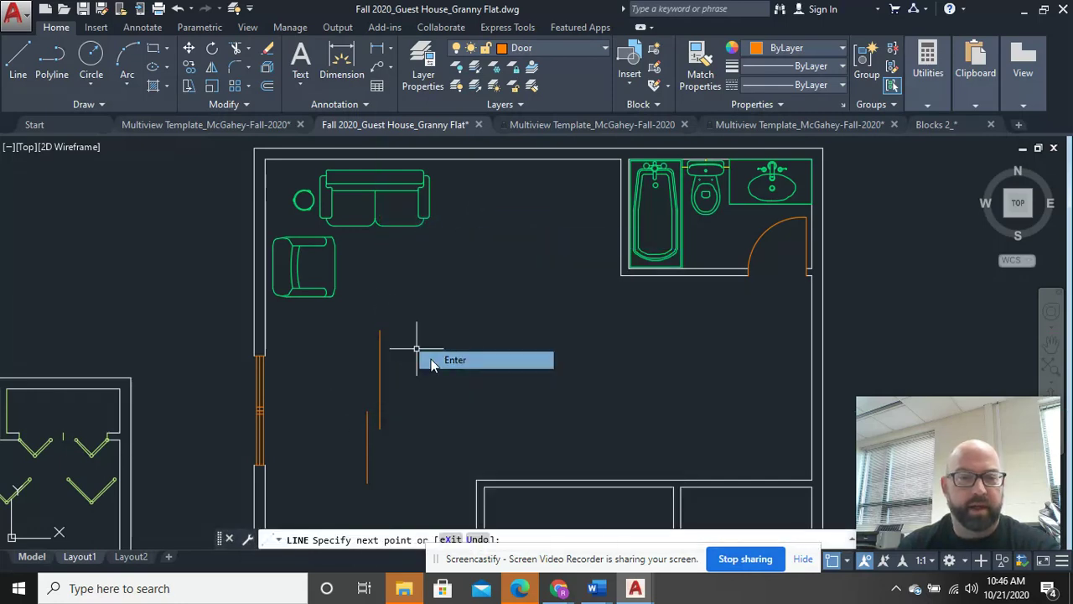
left_click(453, 359)
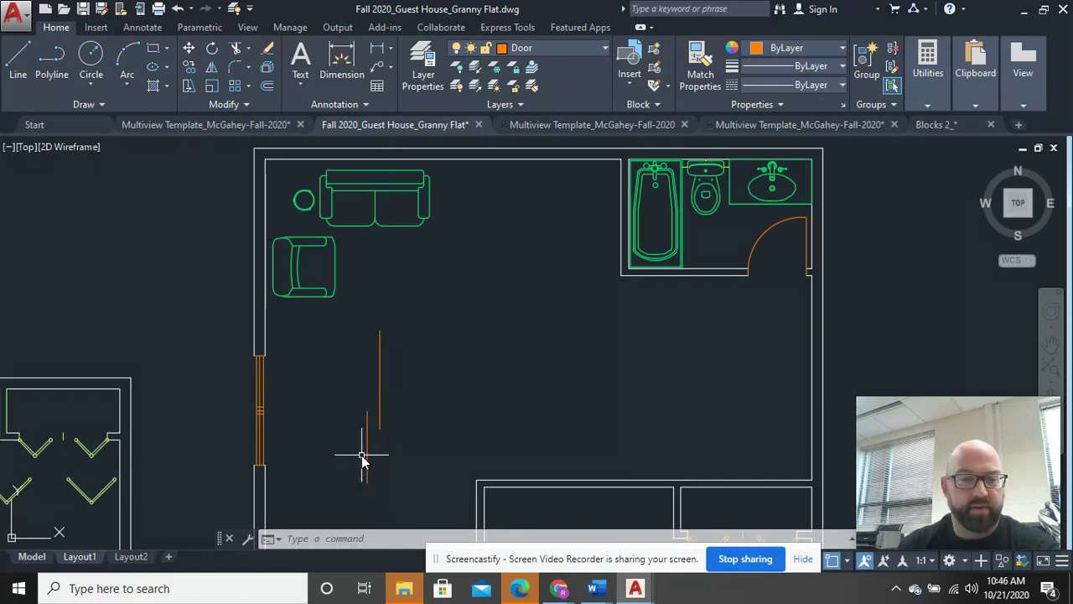
- Window-select both short vertical lines and delete them
left_click(379, 366)
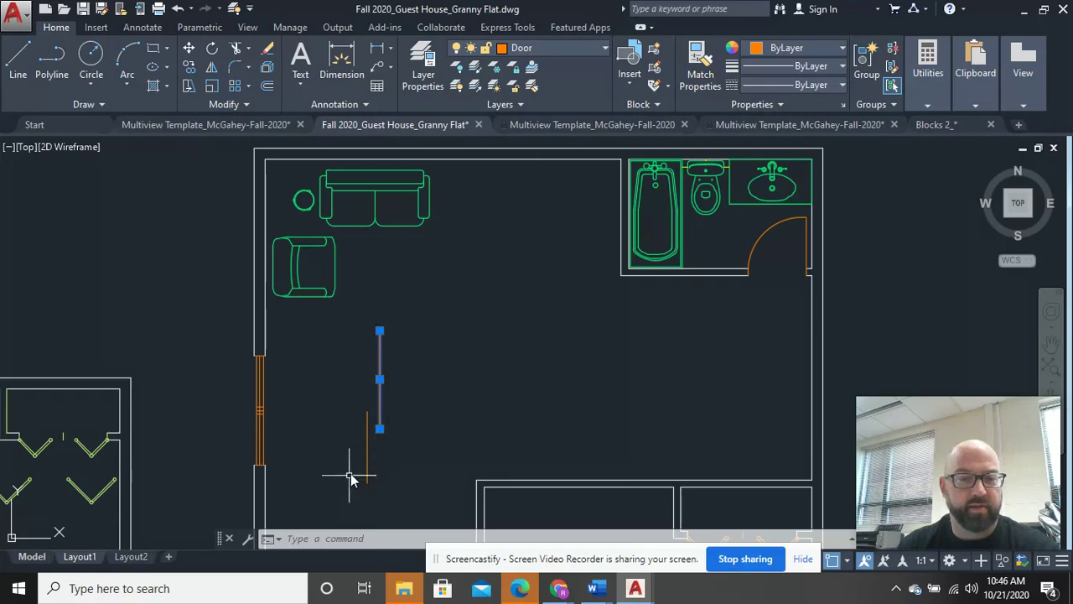
left_click(366, 453)
key("Escape")
left_click(403, 478)
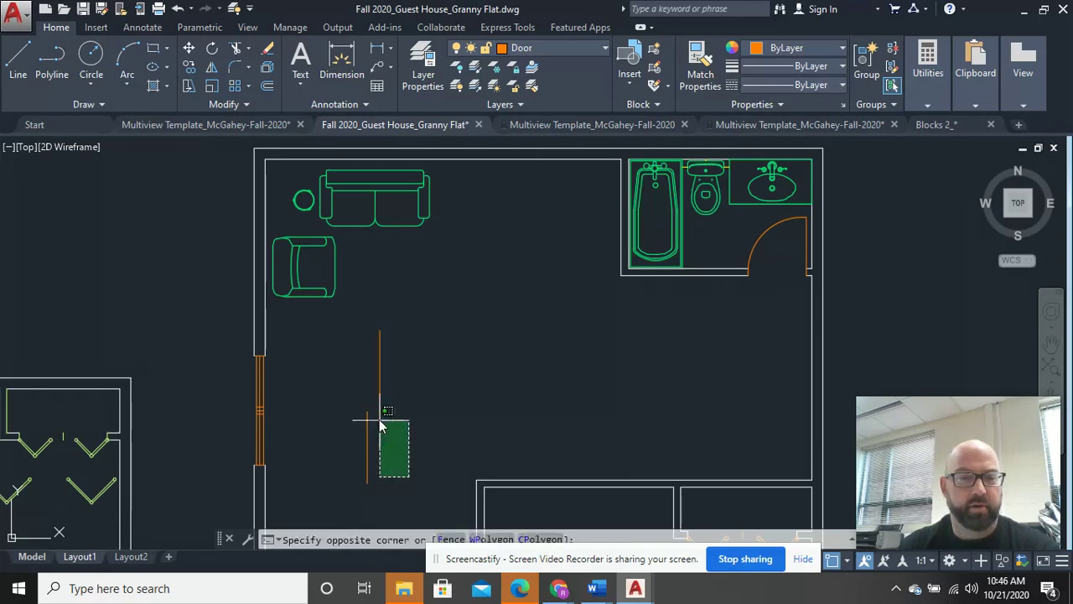
left_click(358, 386)
key("Delete")
- Zoom and pan the plan to center on the left-wall sliding door
scroll(296, 444, "up", 2)
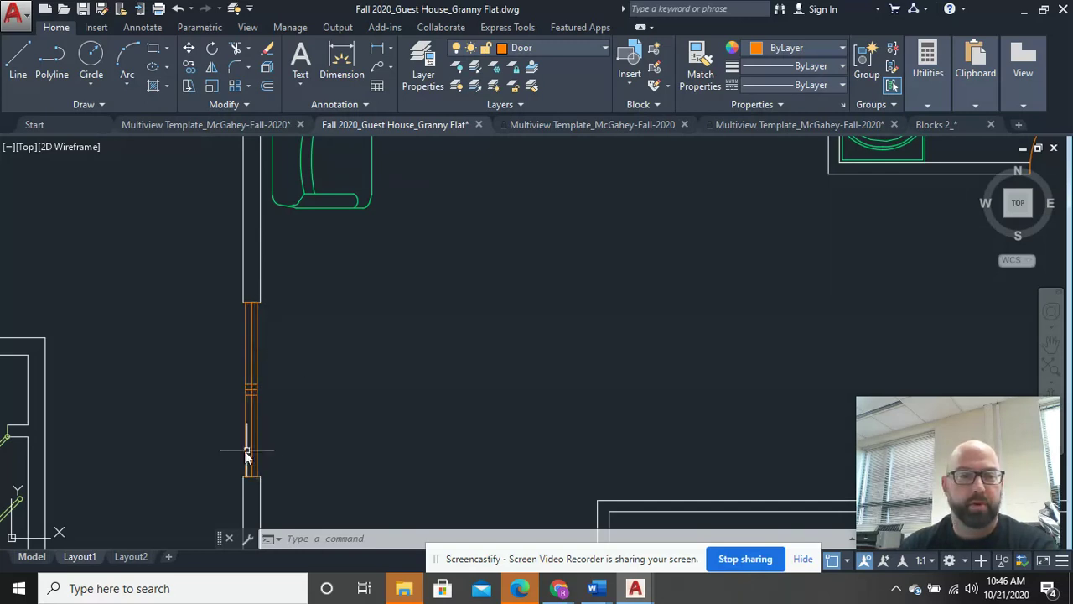
scroll(309, 383, "down", 2)
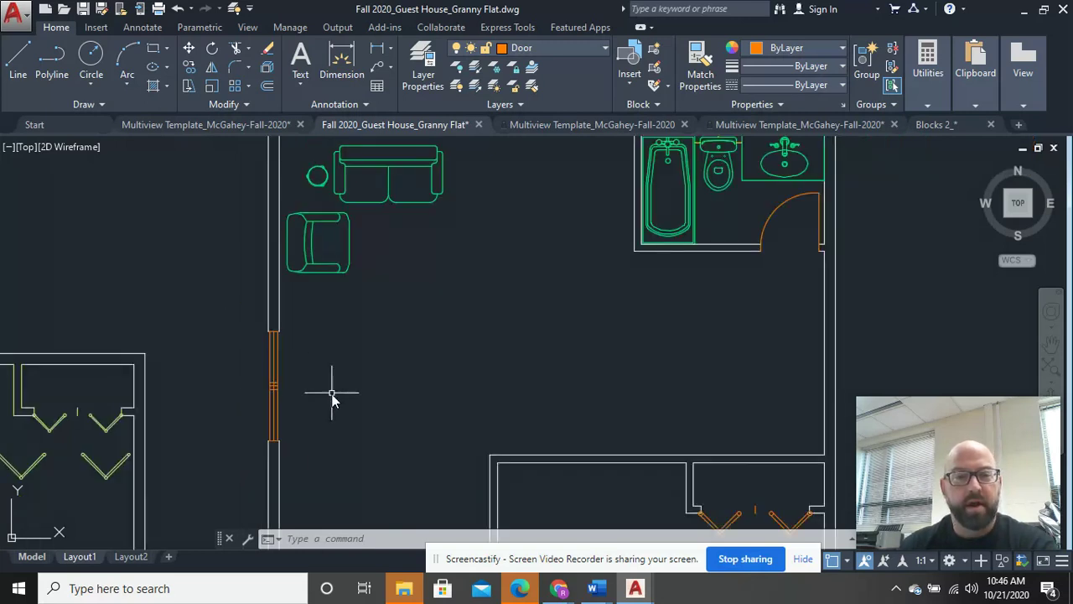
middle_click_drag(332, 398, 259, 259)
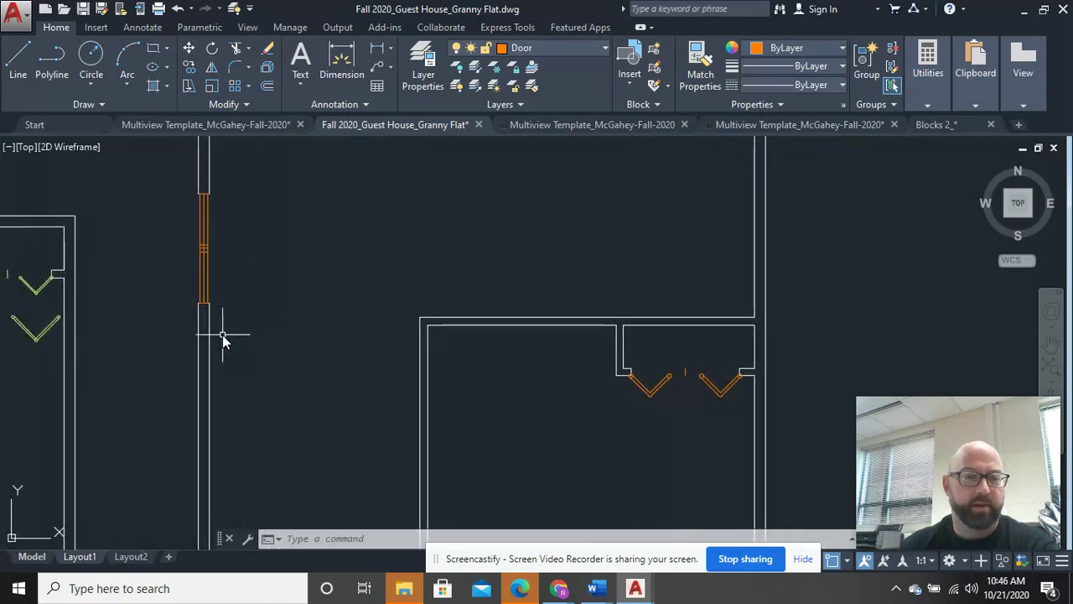
mouse_move(223, 339)
left_mouse_down()
mouse_move(246, 327)
mouse_move(240, 278)
mouse_move(217, 276)
mouse_move(223, 336)
mouse_move(244, 318)
mouse_move(239, 281)
mouse_move(221, 306)
mouse_move(222, 348)
mouse_move(243, 329)
mouse_move(240, 290)
mouse_move(228, 277)
mouse_move(235, 351)
left_mouse_up()
middle_click_drag(280, 223, 213, 362)
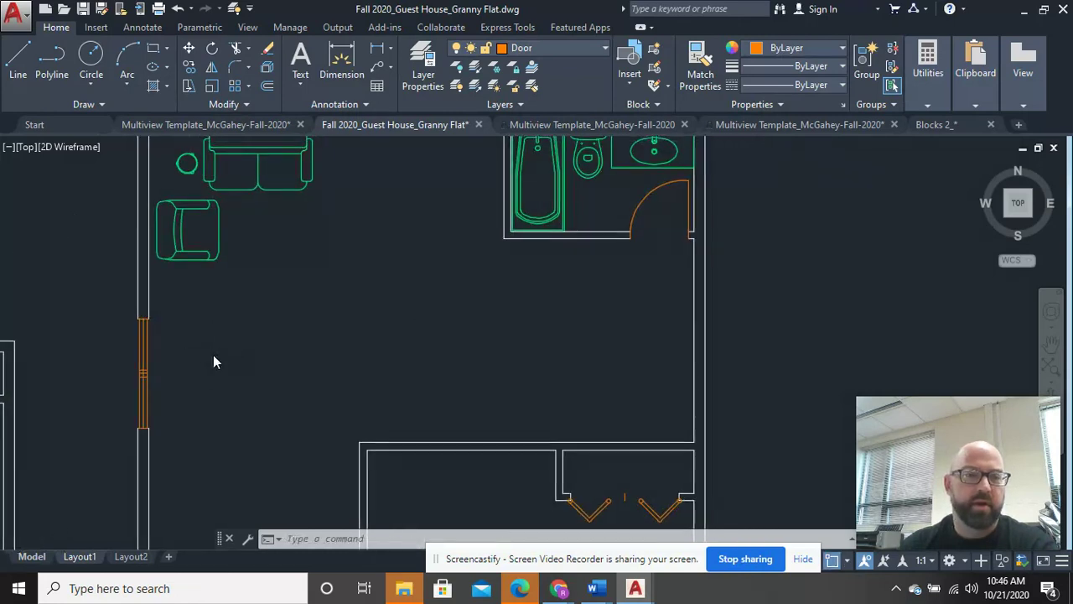
mouse_move(169, 357)
left_mouse_down()
mouse_move(286, 381)
mouse_move(154, 336)
mouse_move(245, 301)
mouse_move(292, 268)
mouse_move(304, 243)
mouse_move(271, 291)
mouse_move(208, 316)
mouse_move(156, 318)
mouse_move(176, 327)
mouse_move(260, 287)
mouse_move(279, 246)
mouse_move(260, 293)
left_mouse_up()
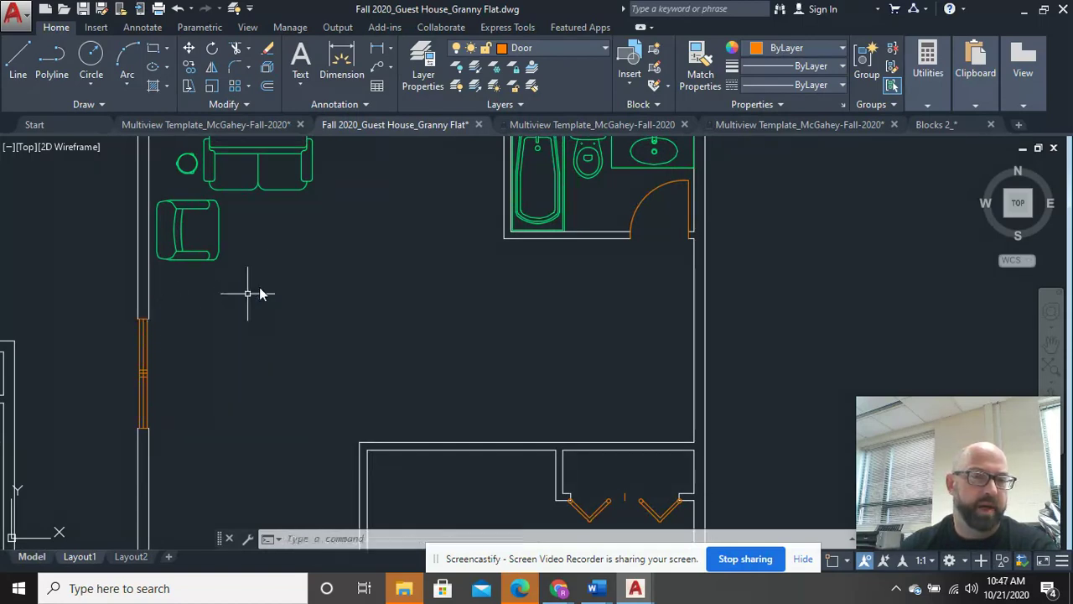
mouse_move(274, 241)
left_mouse_down()
mouse_move(282, 285)
mouse_move(211, 408)
mouse_move(154, 410)
mouse_move(286, 322)
mouse_move(276, 306)
left_mouse_up()
mouse_move(179, 357)
left_mouse_down()
mouse_move(300, 240)
mouse_move(178, 353)
mouse_move(299, 251)
mouse_move(268, 390)
left_mouse_up()
scroll(268, 391, "down", 2)
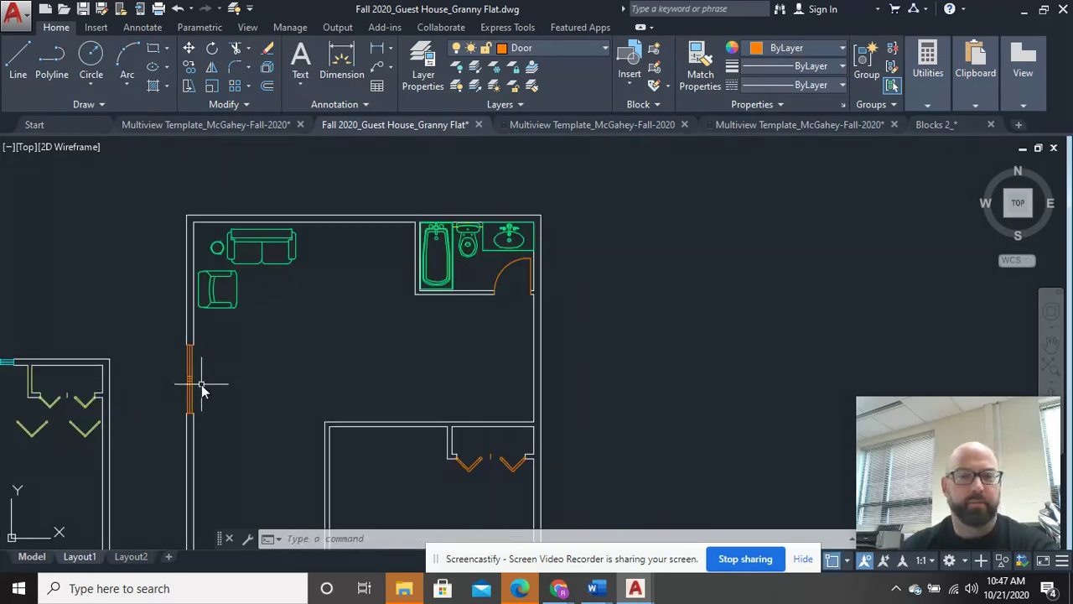
middle_click_drag(202, 387, 290, 288)
scroll(282, 352, "up", 5)
middle_click_drag(338, 235, 303, 413)
scroll(303, 414, "down", 2)
scroll(254, 386, "up", 4)
scroll(311, 376, "down", 5)
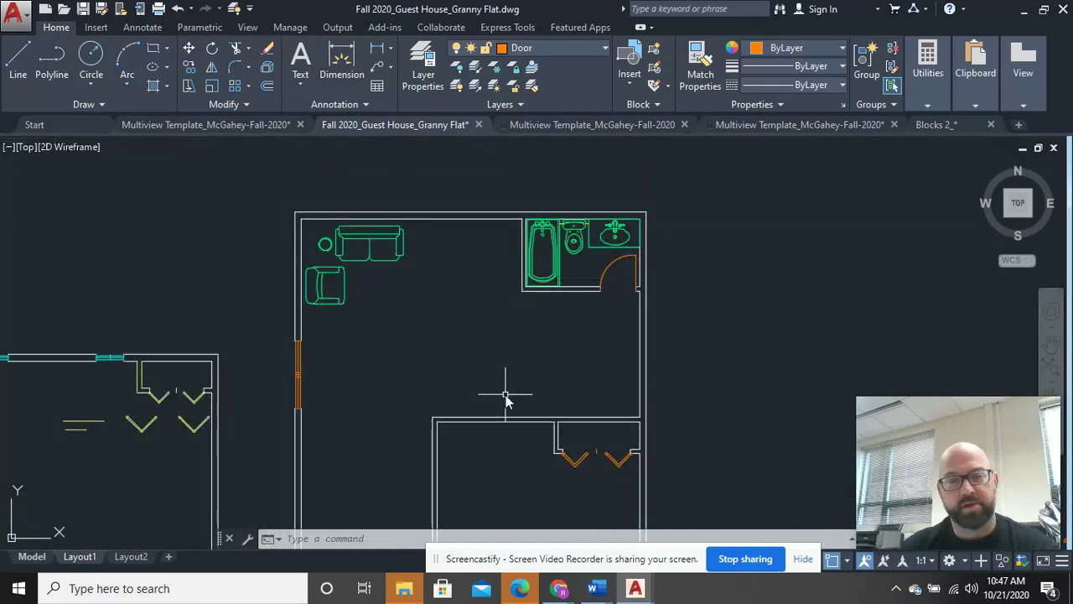
middle_click_drag(505, 401, 501, 259)
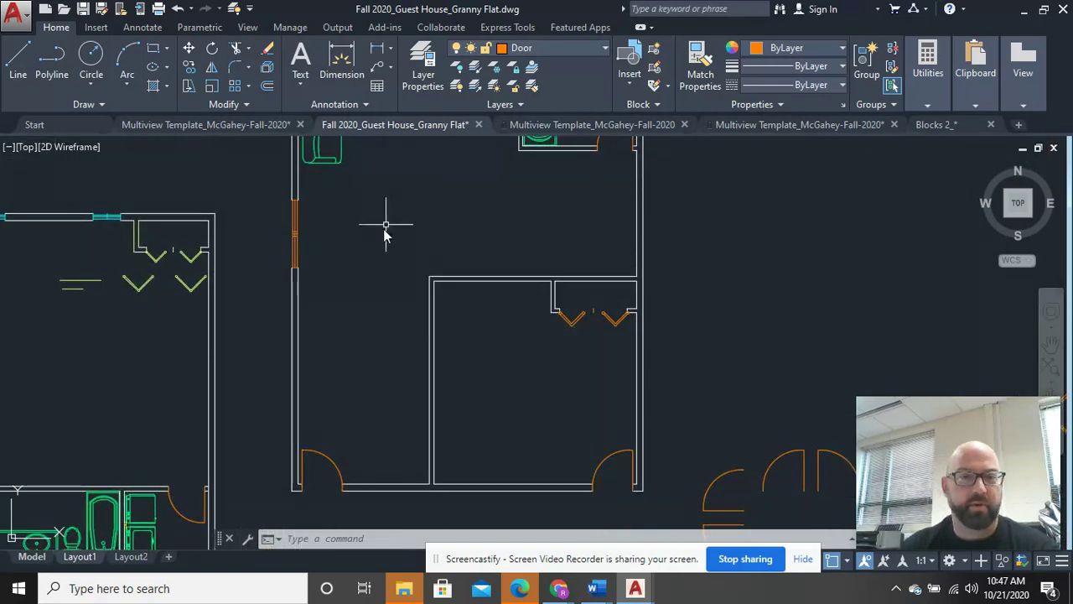
middle_click_drag(386, 224, 368, 387)
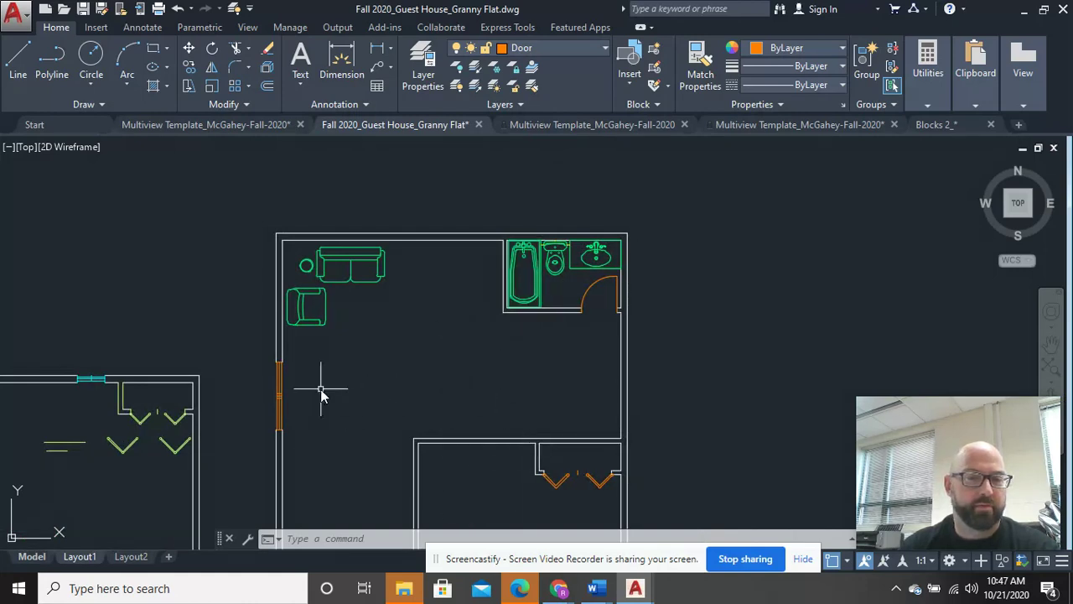
scroll(321, 386, "up", 3)
middle_click_drag(218, 406, 408, 383)
scroll(407, 385, "up", 2)
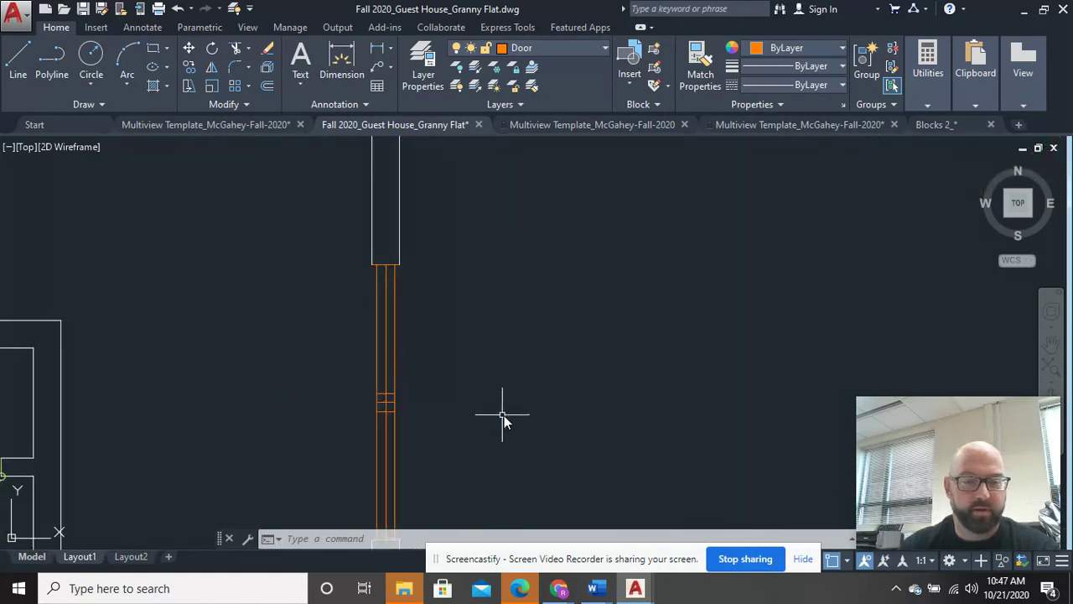
type("tr")
key("Return")
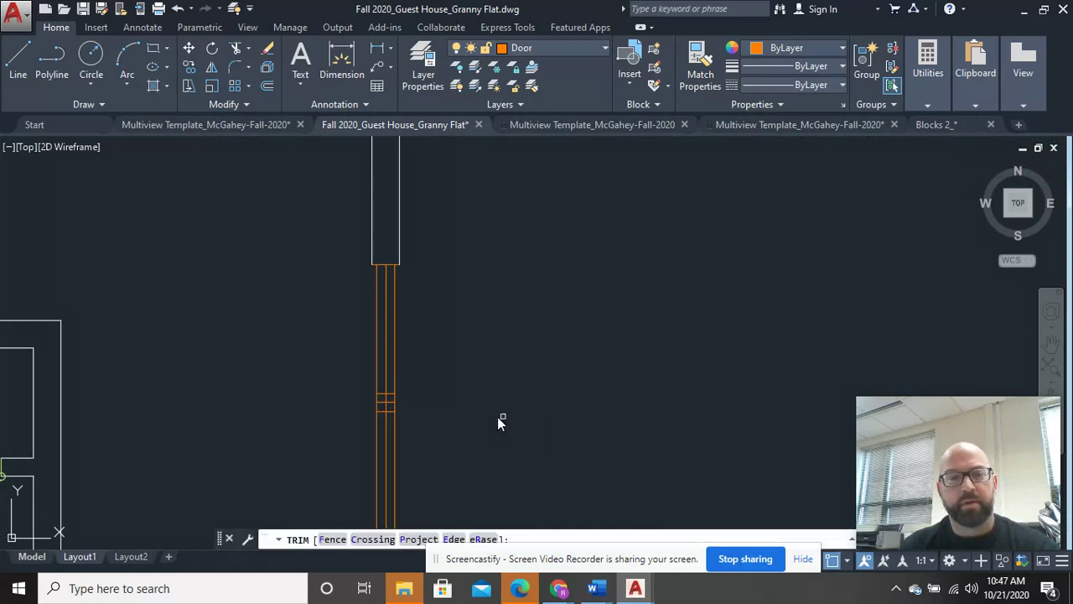
left_click(375, 337)
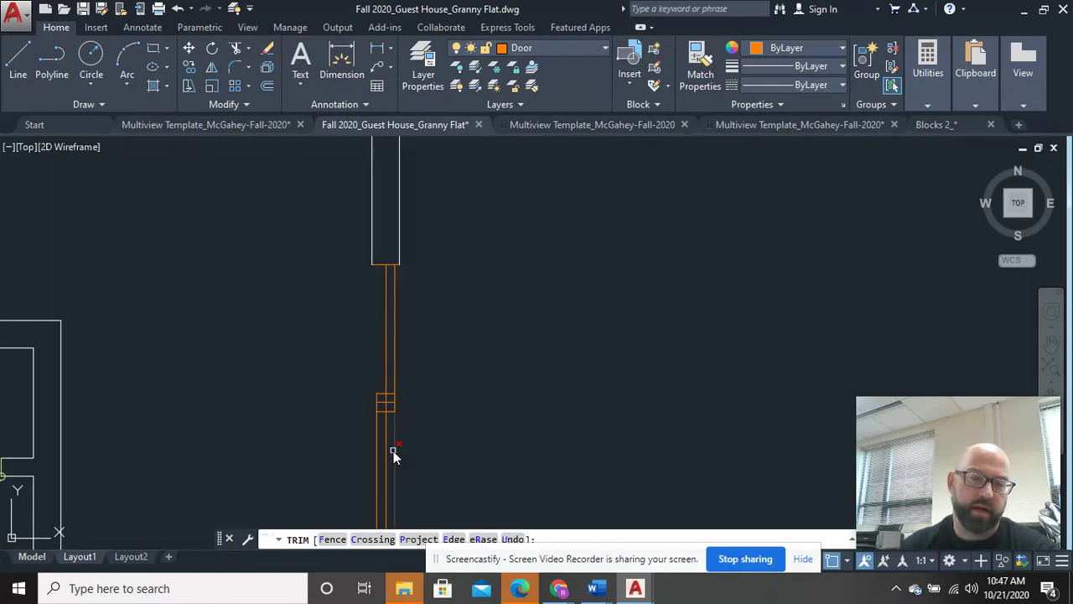
middle_click_drag(432, 457, 387, 317)
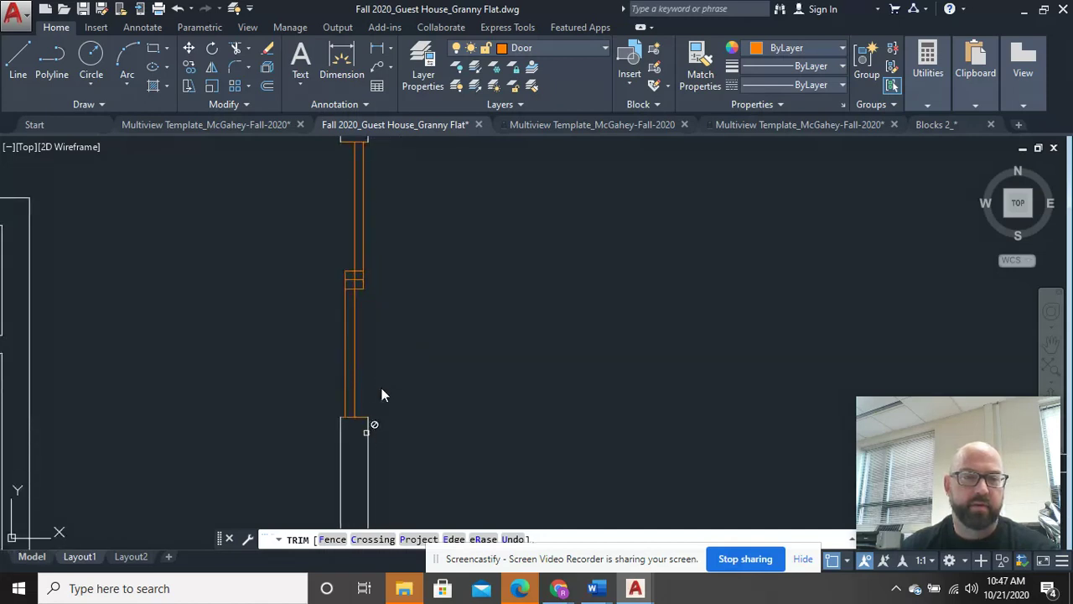
middle_click_drag(381, 395, 346, 493)
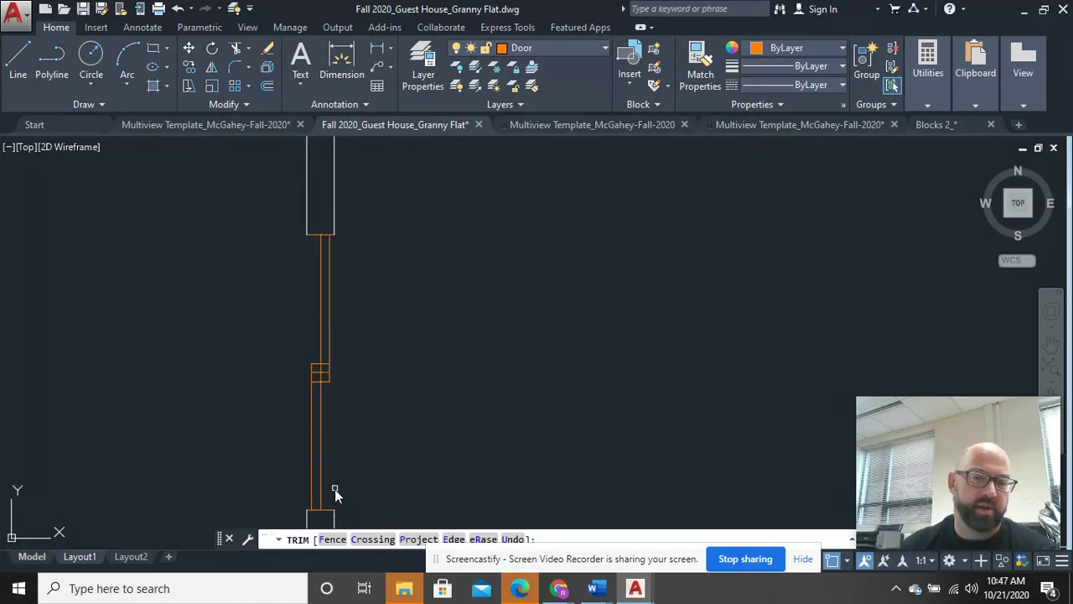
scroll(344, 415, "up", 5)
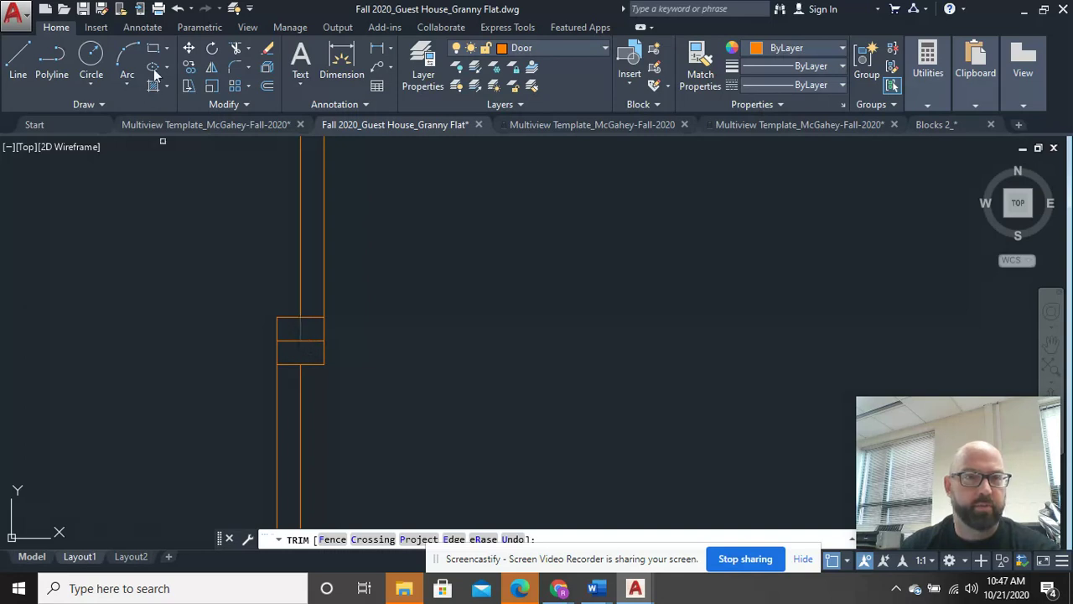
right_click(174, 233)
left_click(187, 240)
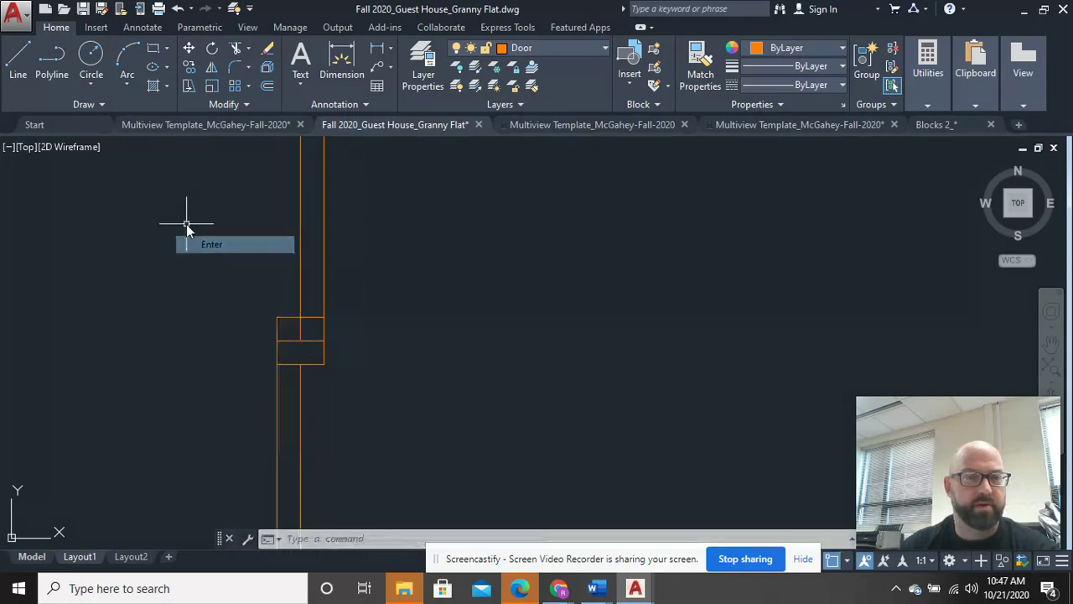
- Undo the last change and trim the left and right door lines below the small box
left_click(178, 8)
type("t")
key("Return")
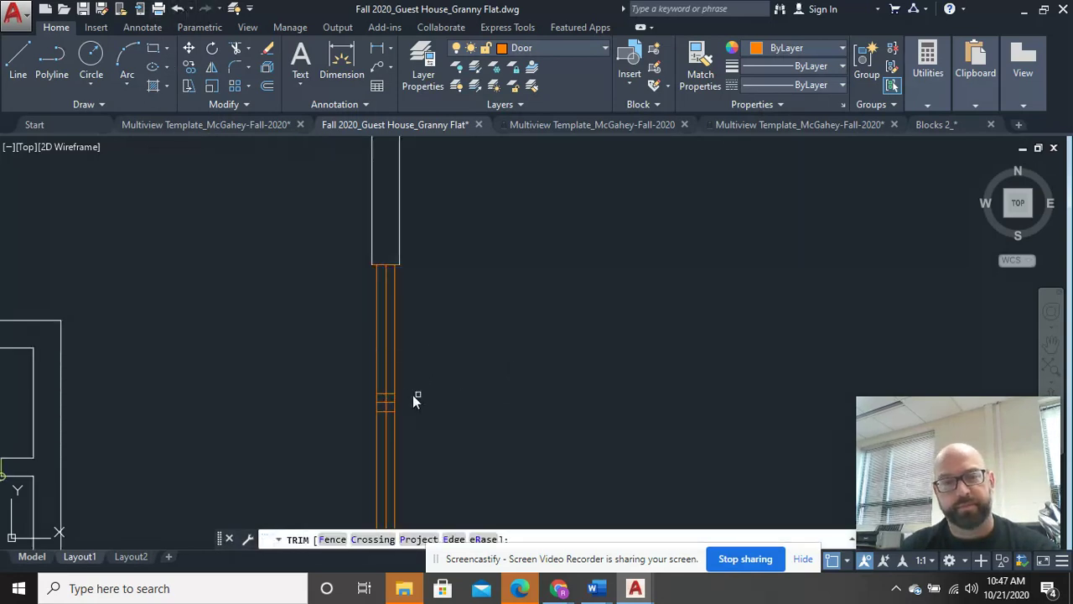
left_click(376, 364)
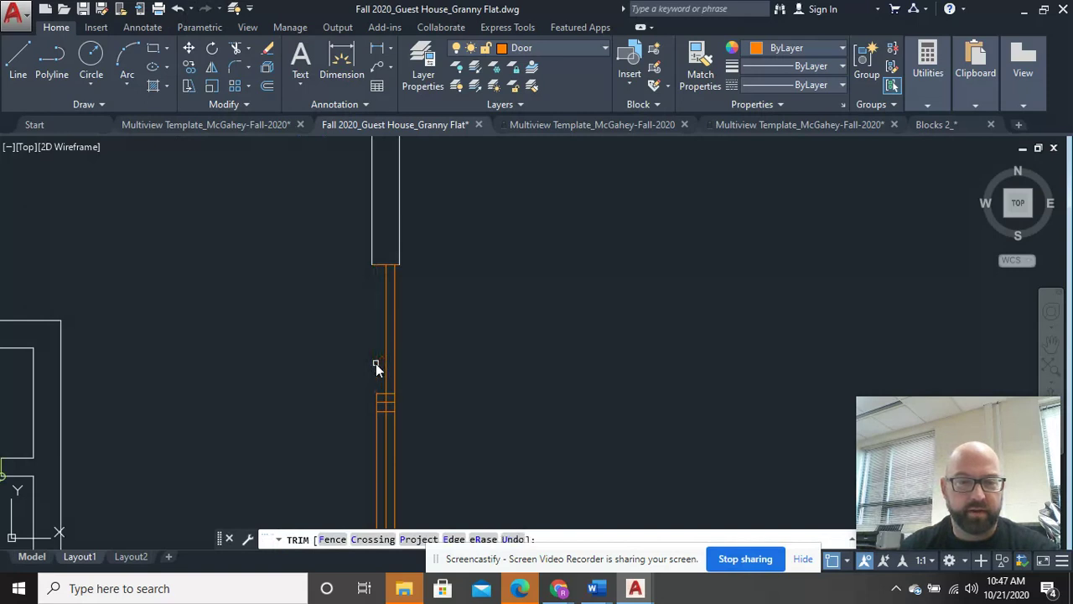
left_click(391, 455)
scroll(396, 451, "up", 5)
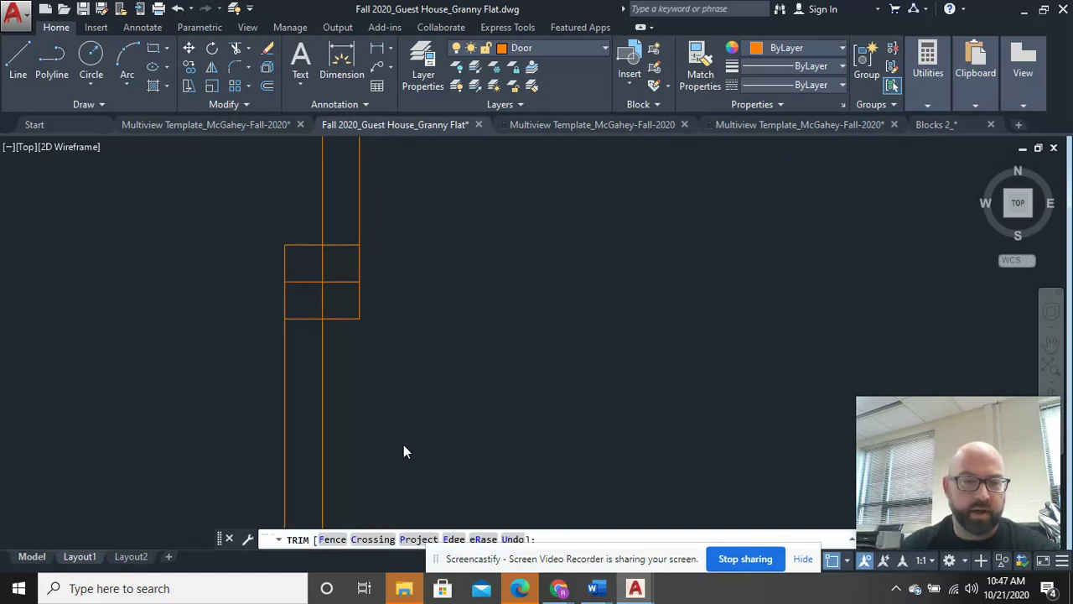
middle_click_drag(400, 341, 374, 428)
- Trim the middle line, wall segment and crossing lines inside the small box
left_click(310, 381)
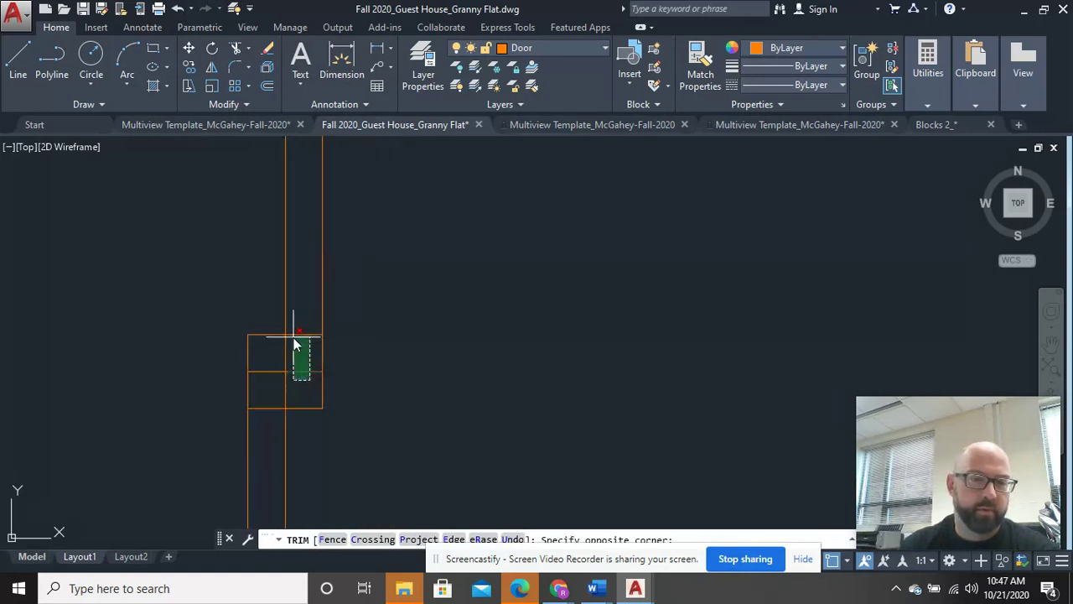
left_click(292, 341)
left_click(307, 377)
left_click(279, 391)
left_click(263, 396)
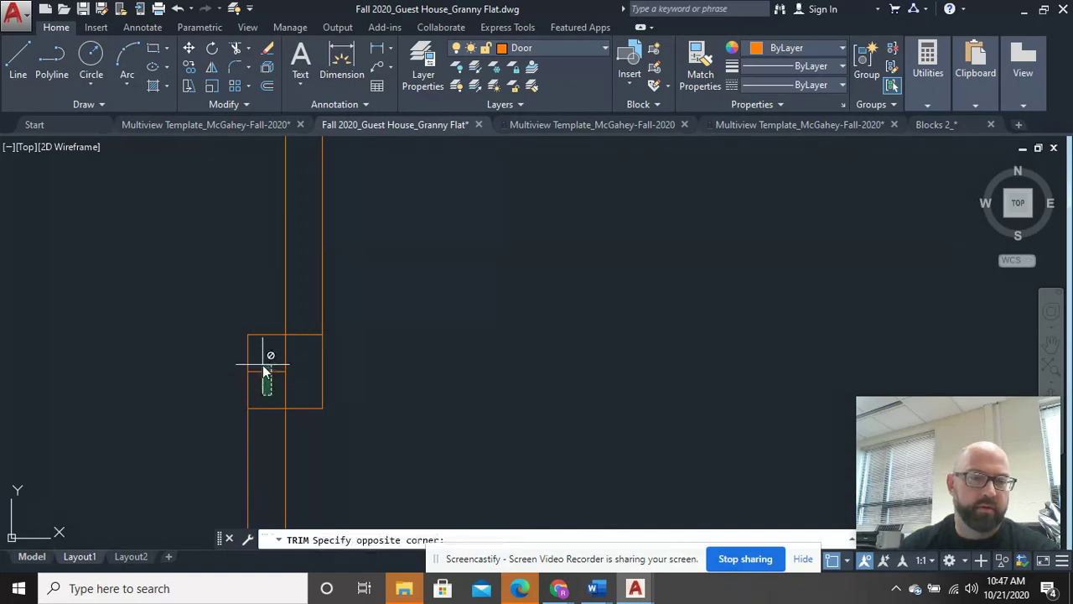
left_click(262, 364)
right_click(261, 364)
left_click(317, 149)
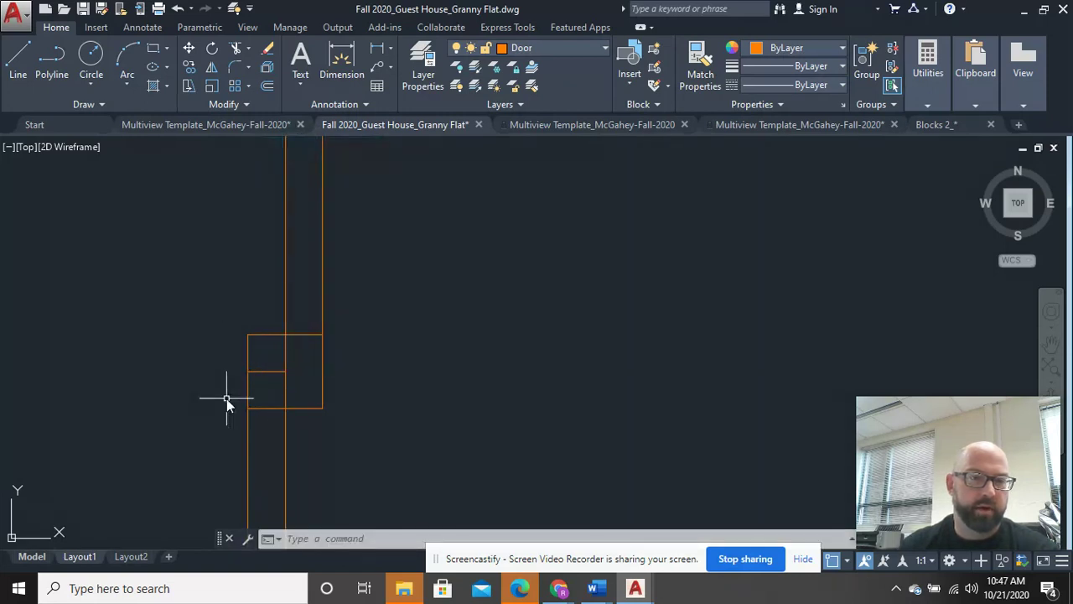
- Delete the leftover short line and trim the box's remaining inner lines
left_click(268, 370)
key("Delete")
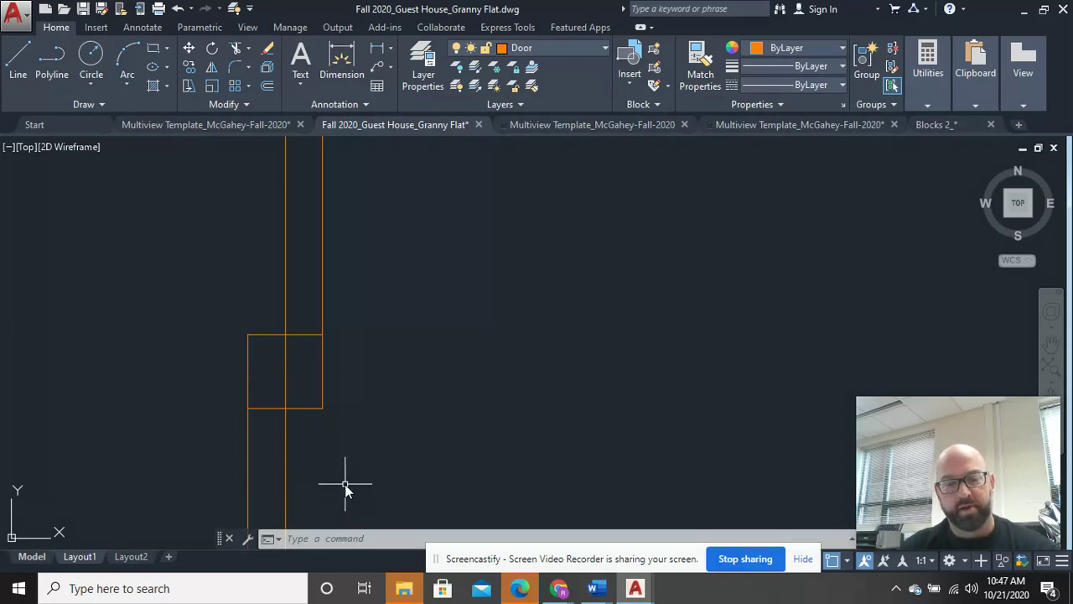
type("tr")
key("Return")
left_click(258, 412)
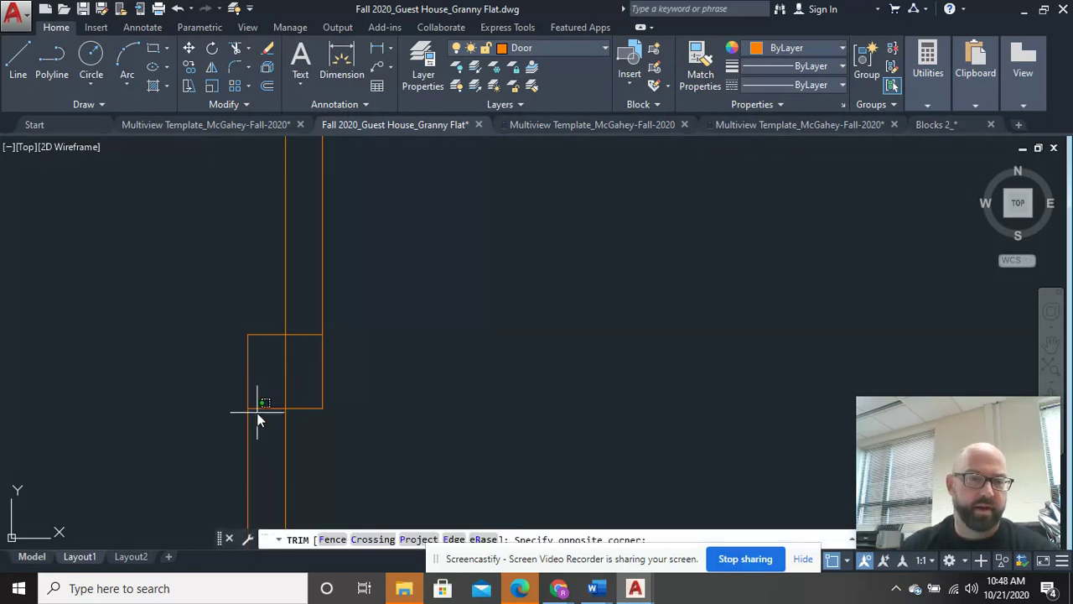
left_click(261, 406)
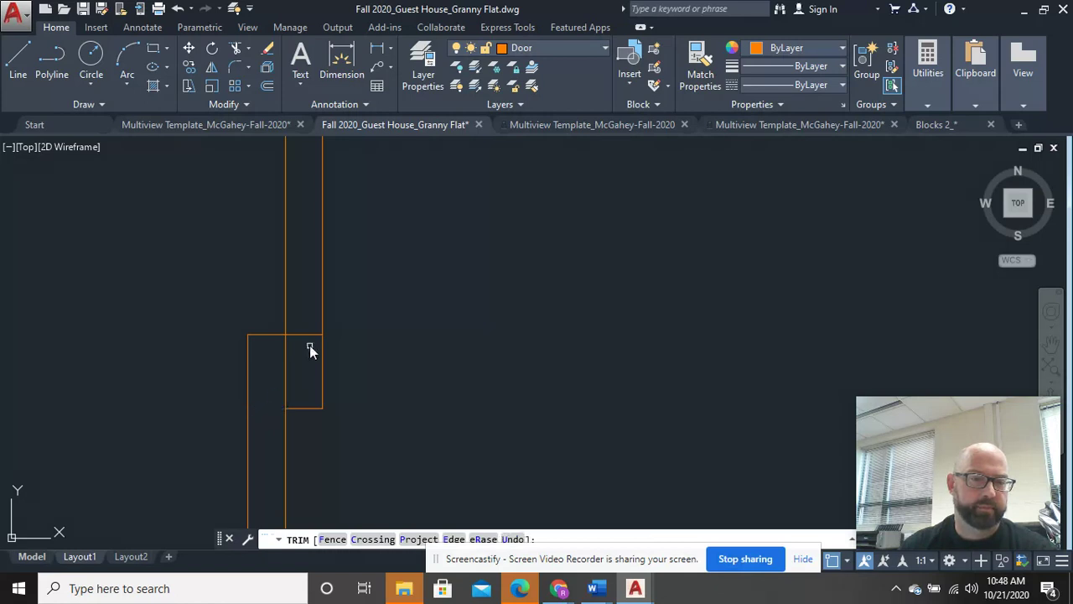
right_click(411, 309)
left_click(429, 315)
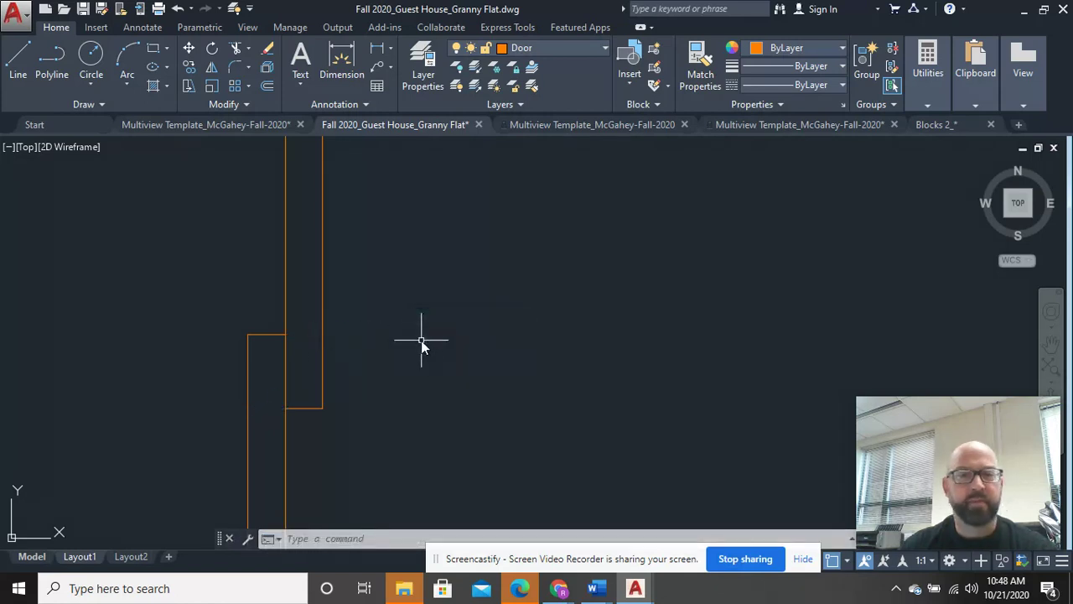
scroll(435, 345, "down", 3)
middle_click_drag(449, 351, 366, 298)
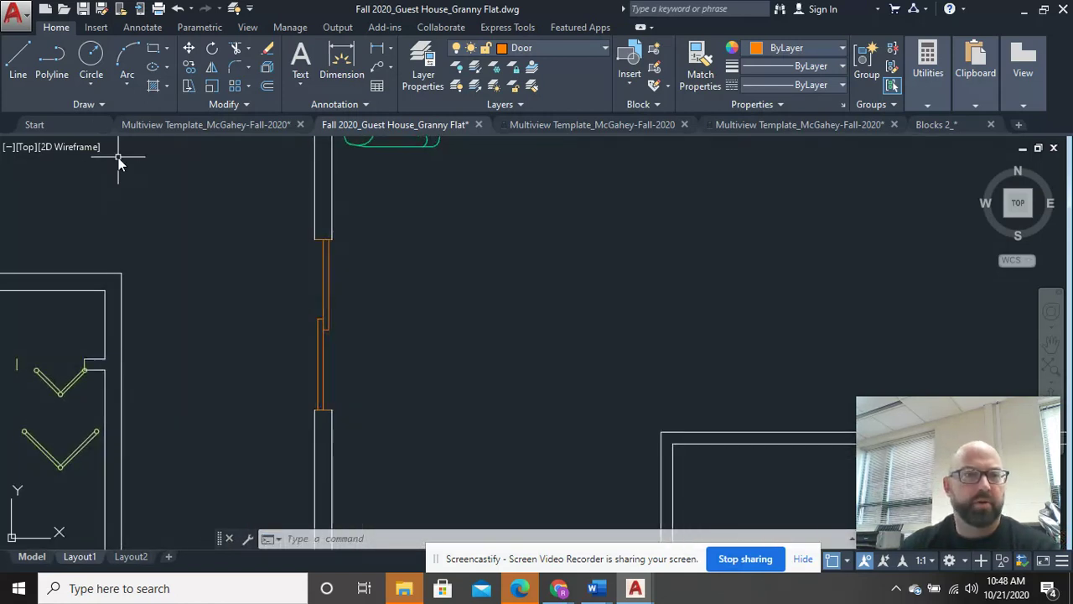
- Draw a vertical arrow shaft with a triangular arrowhead beside the door panel
left_click(17, 59)
scroll(366, 321, "up", 3)
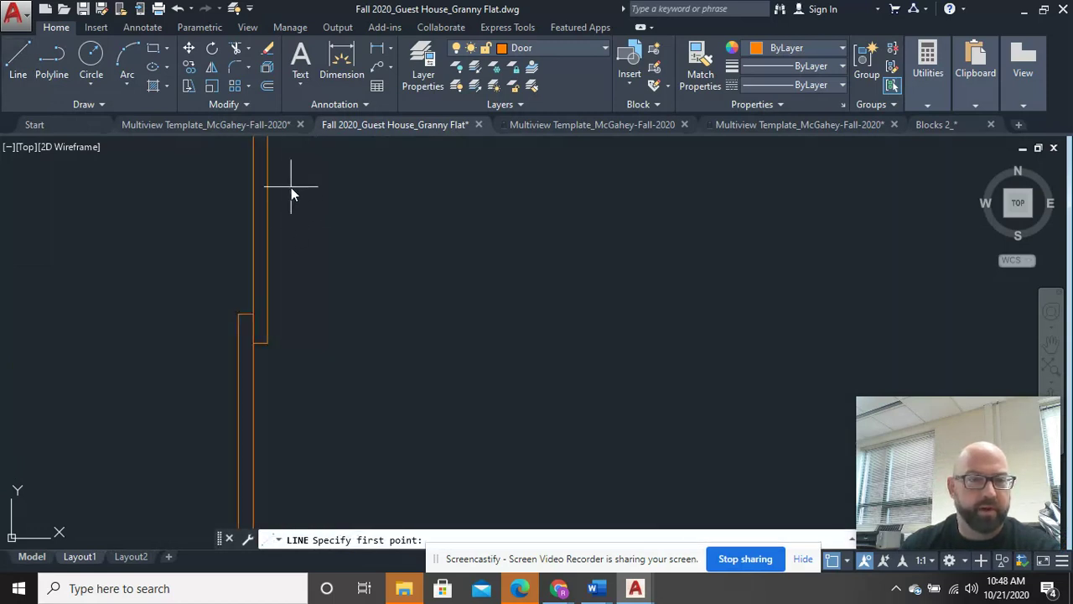
left_click(288, 180)
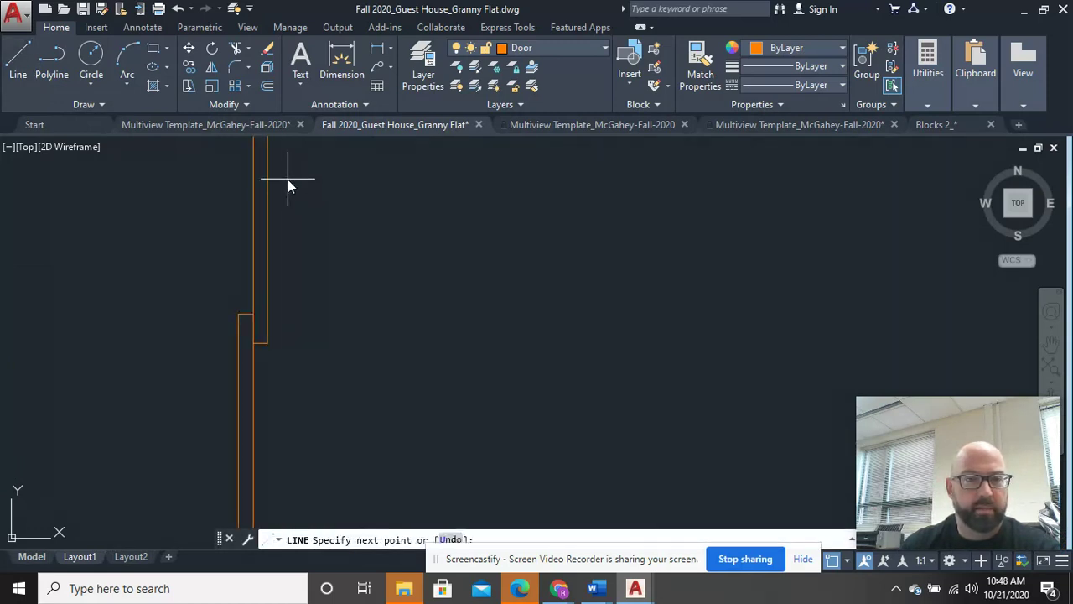
left_click(287, 310)
left_click(317, 275)
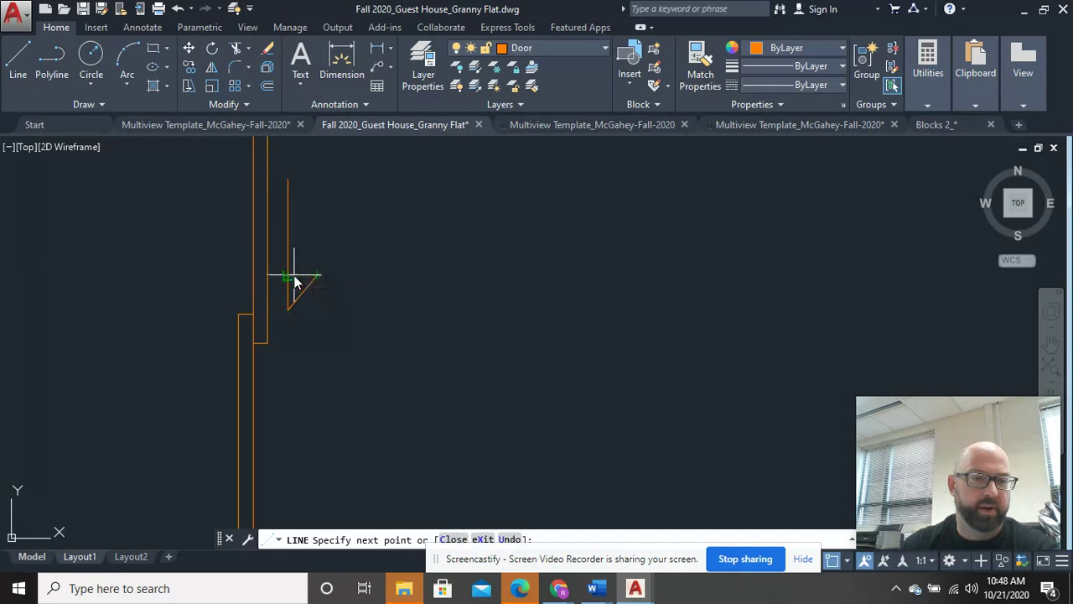
left_click(287, 275)
right_click(430, 262)
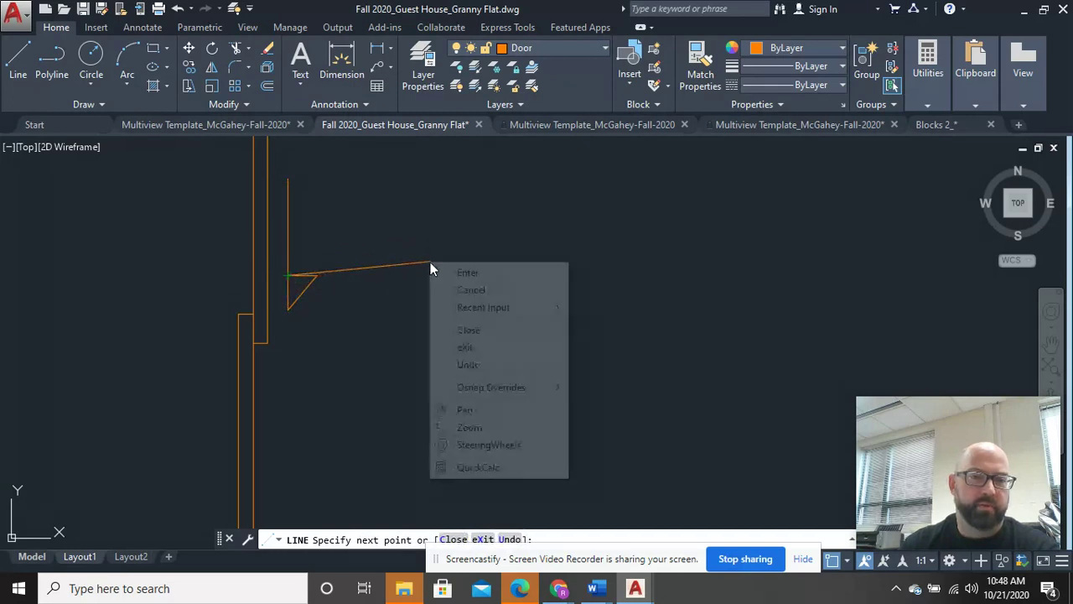
left_click(443, 274)
- Select the arrow shaft and arrowhead with a crossing window
scroll(318, 322, "down", 4)
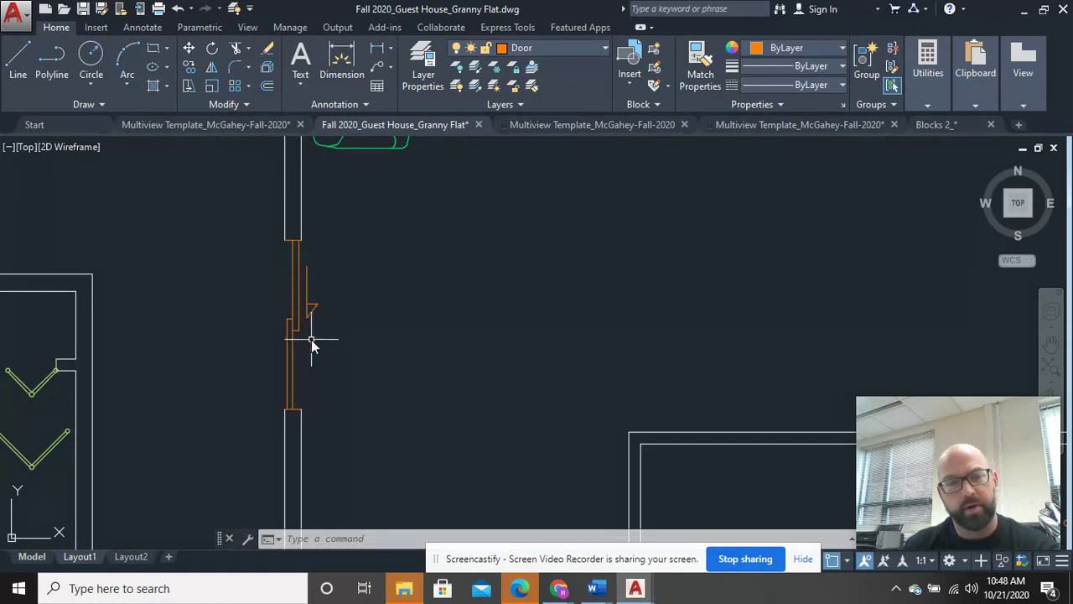
scroll(311, 343, "up", 3)
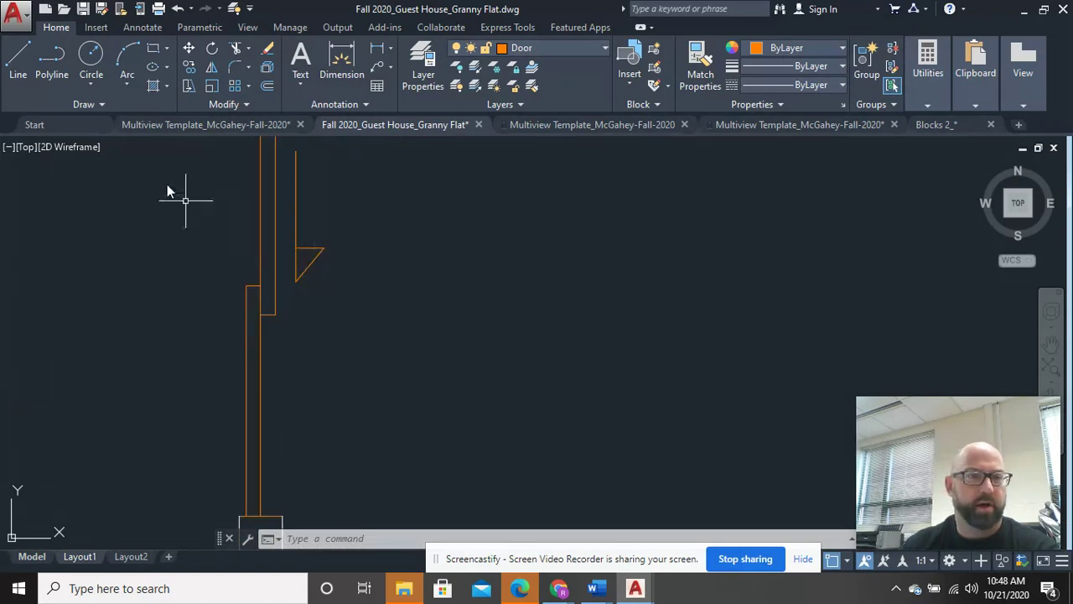
left_click(324, 310)
left_click(329, 310)
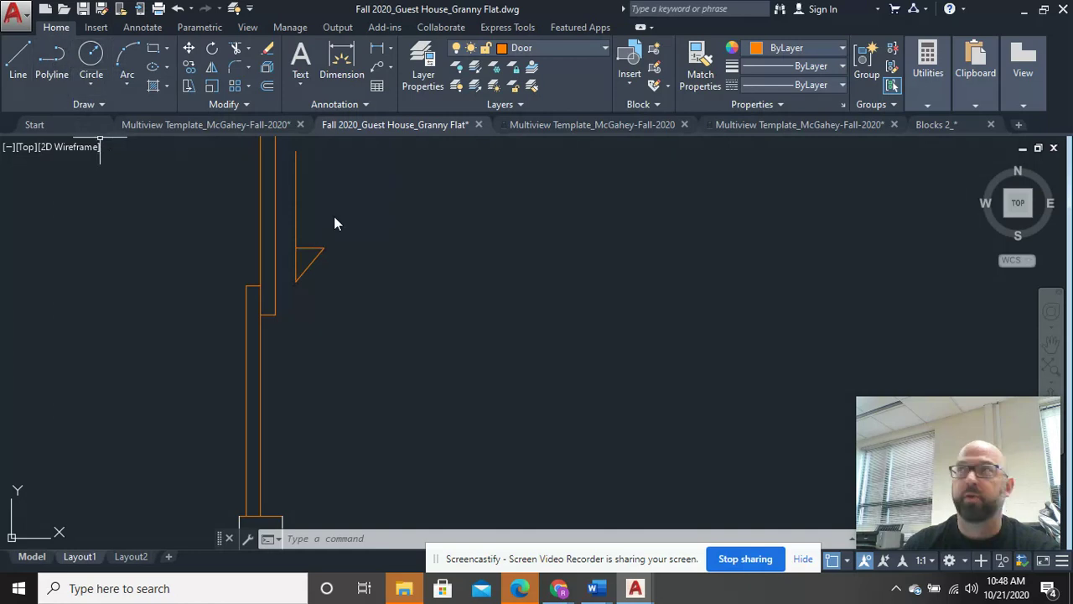
left_click(343, 278)
left_click(295, 237)
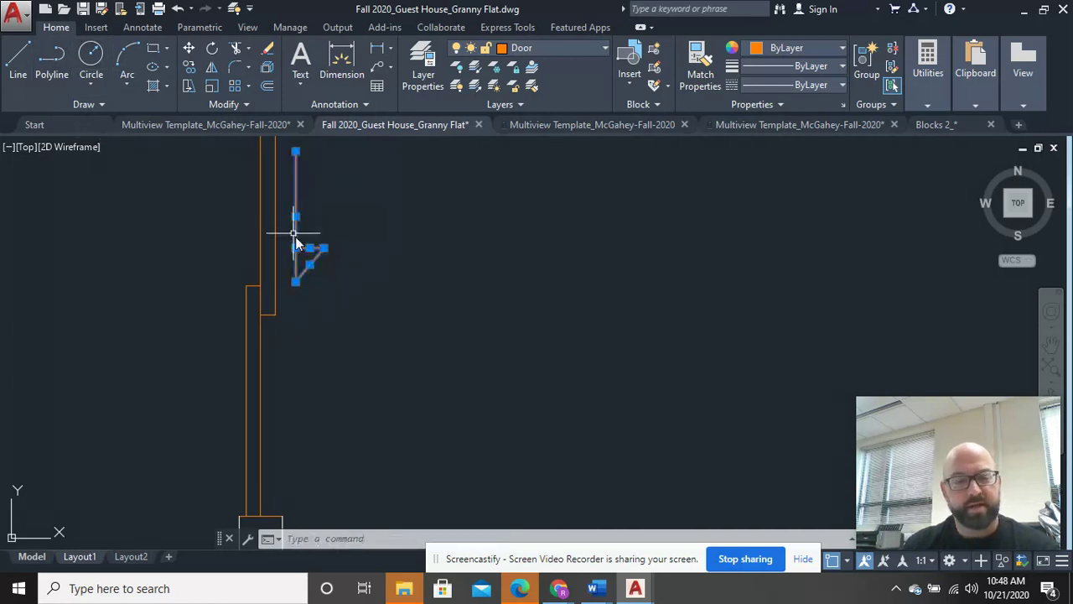